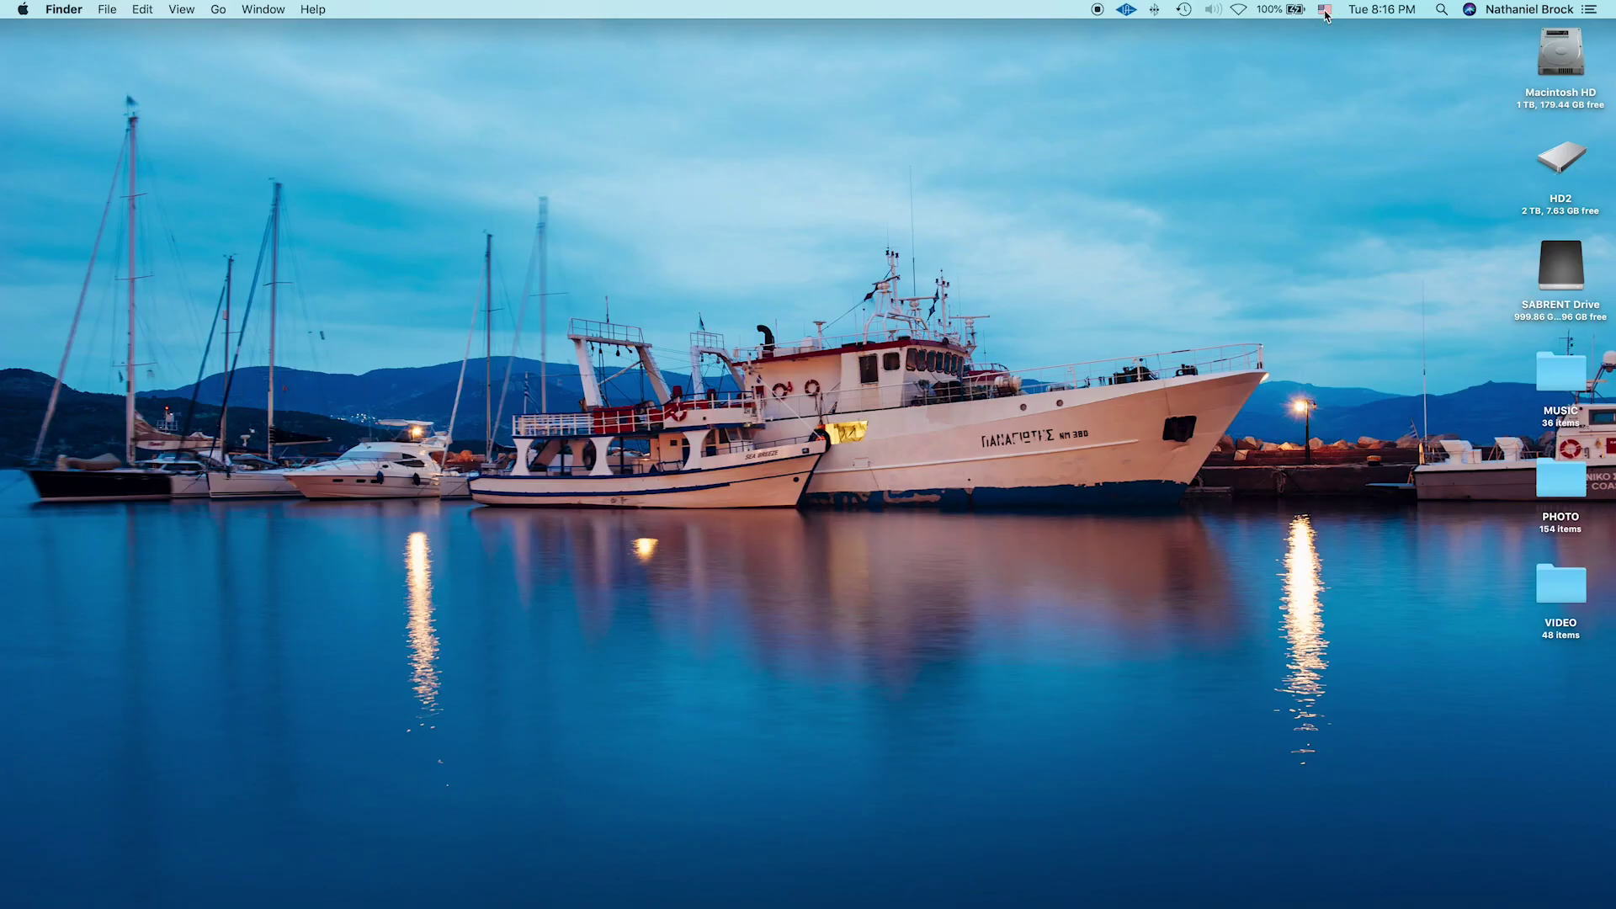
# Open Spotlight search from the menu bar over the Finder desktop
pyautogui.click(1441, 9)
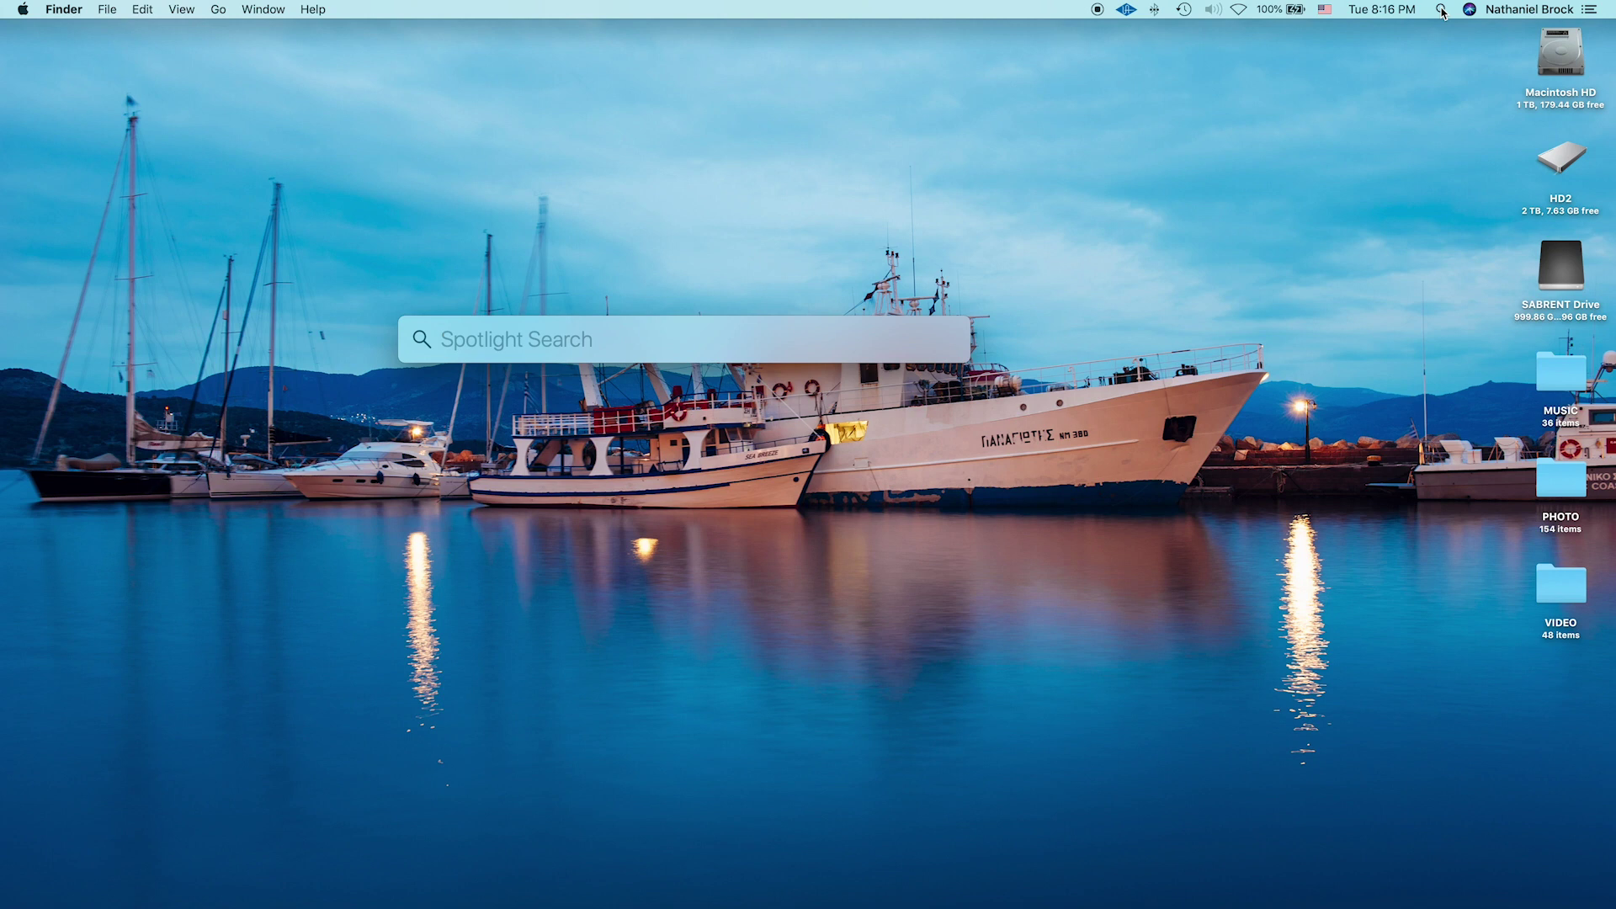
# Launch Audio MIDI Setup and create an aggregate device that includes Universal Audio Thunderbolt
pyautogui.write('audio')
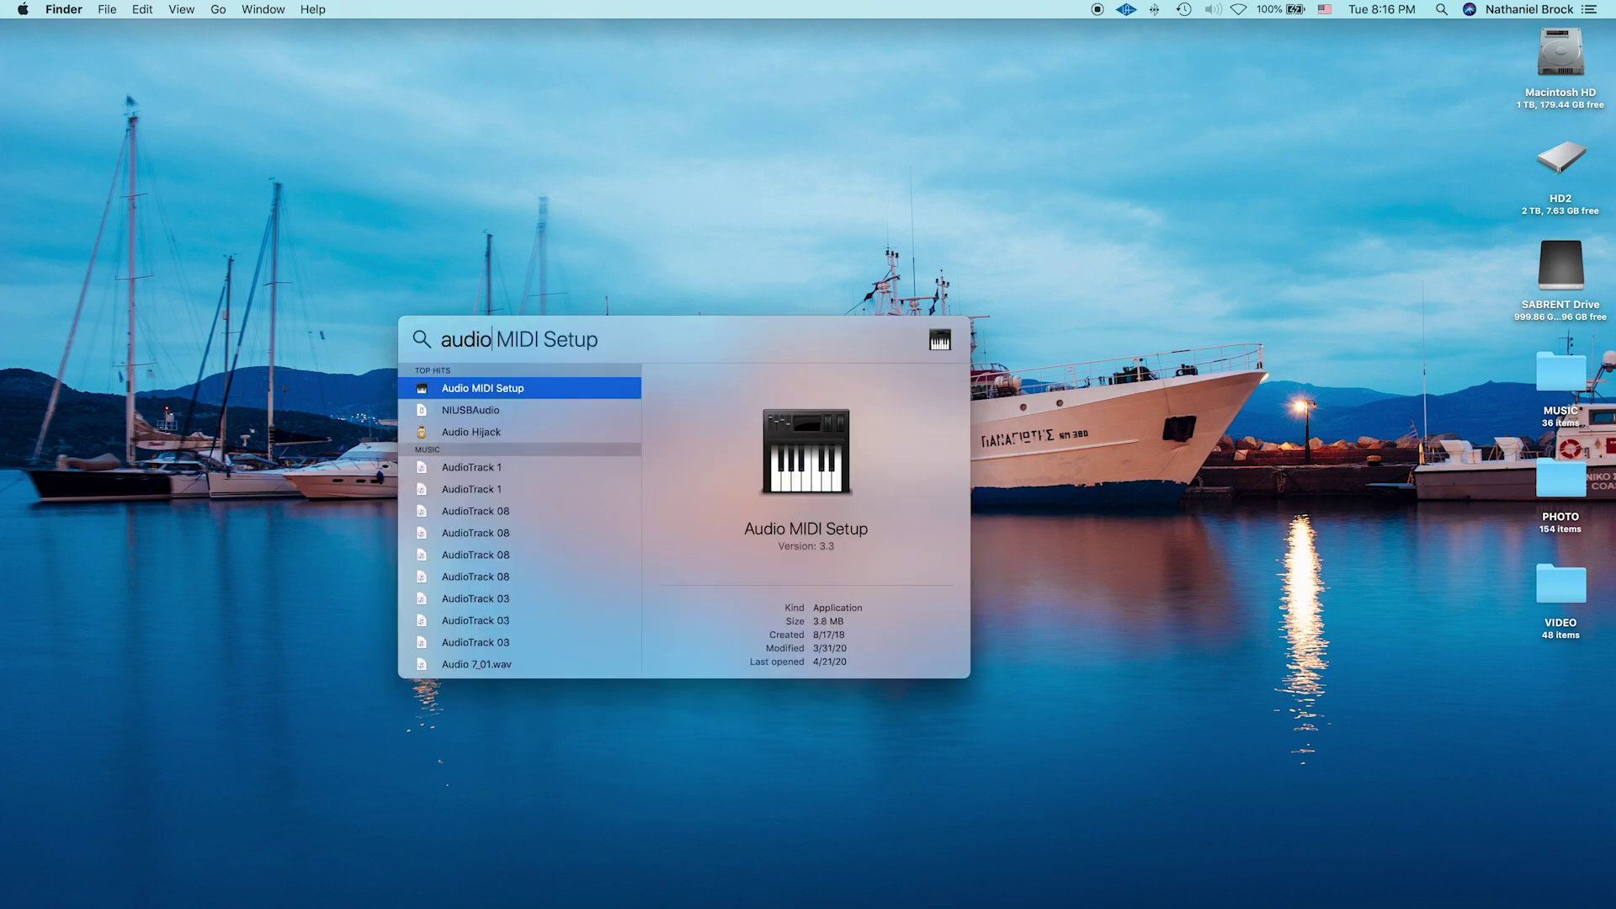
pyautogui.press('Return')
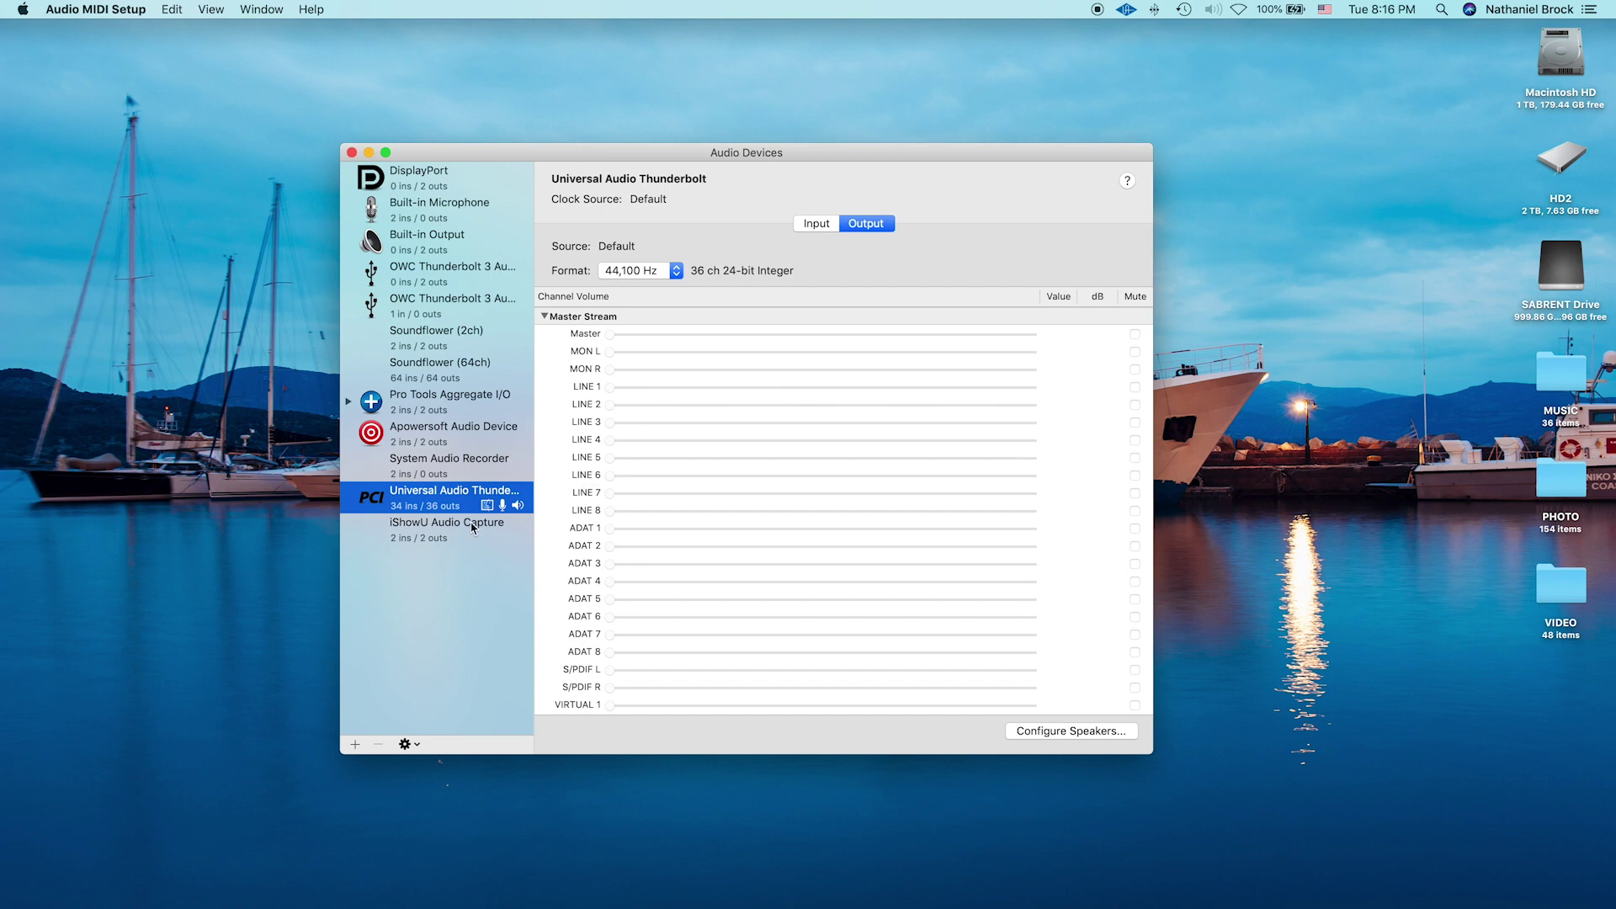
pyautogui.click(354, 746)
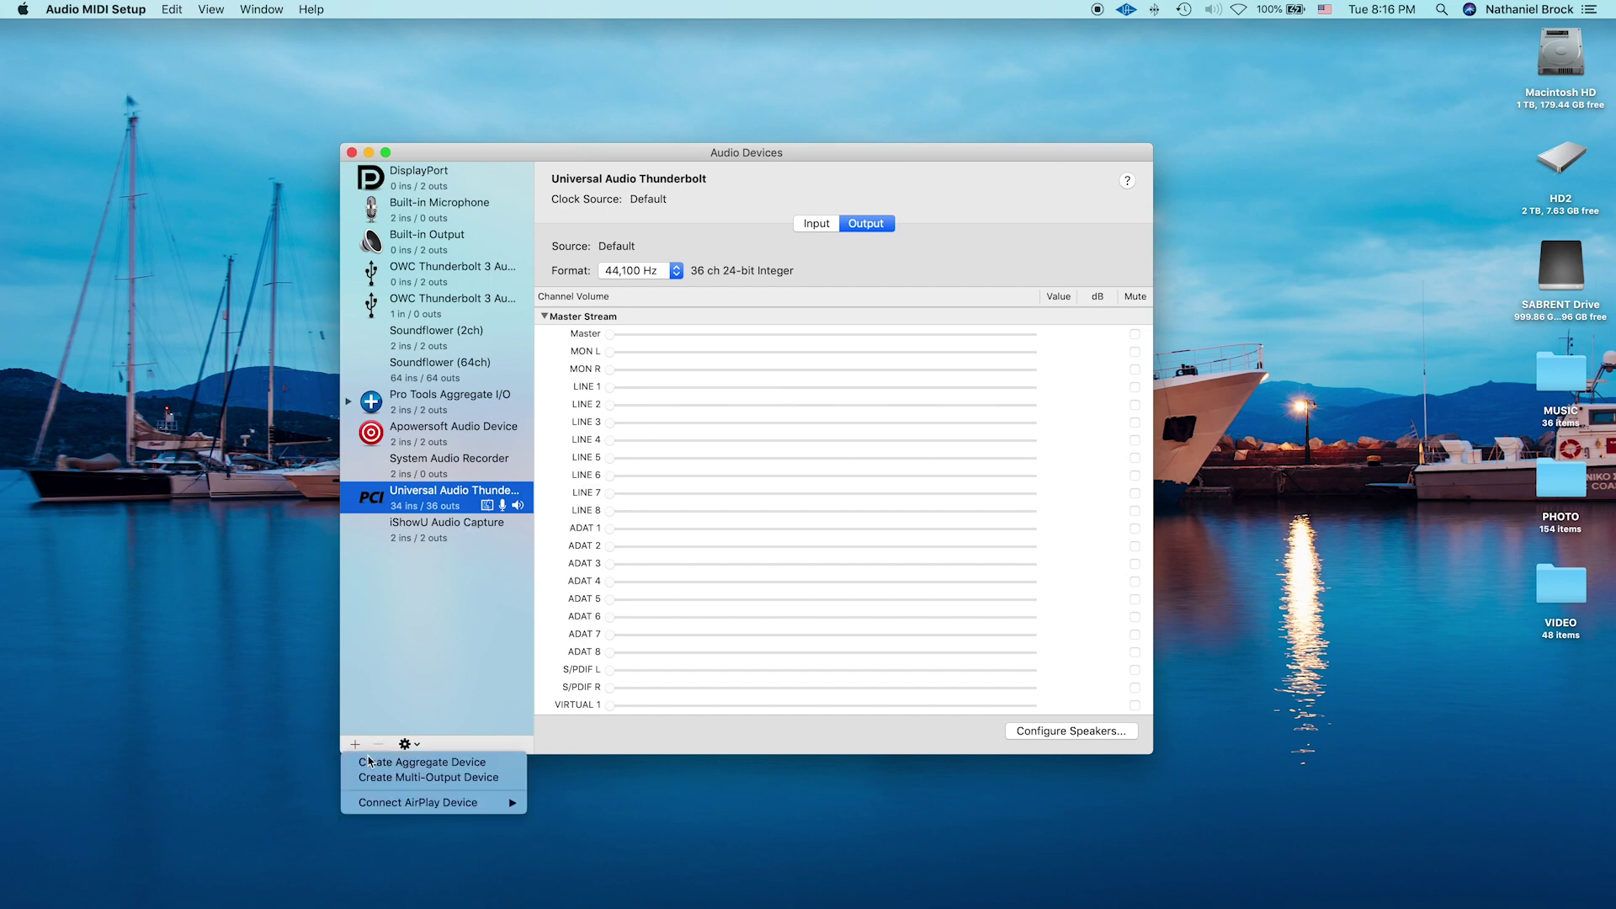
pyautogui.click(380, 764)
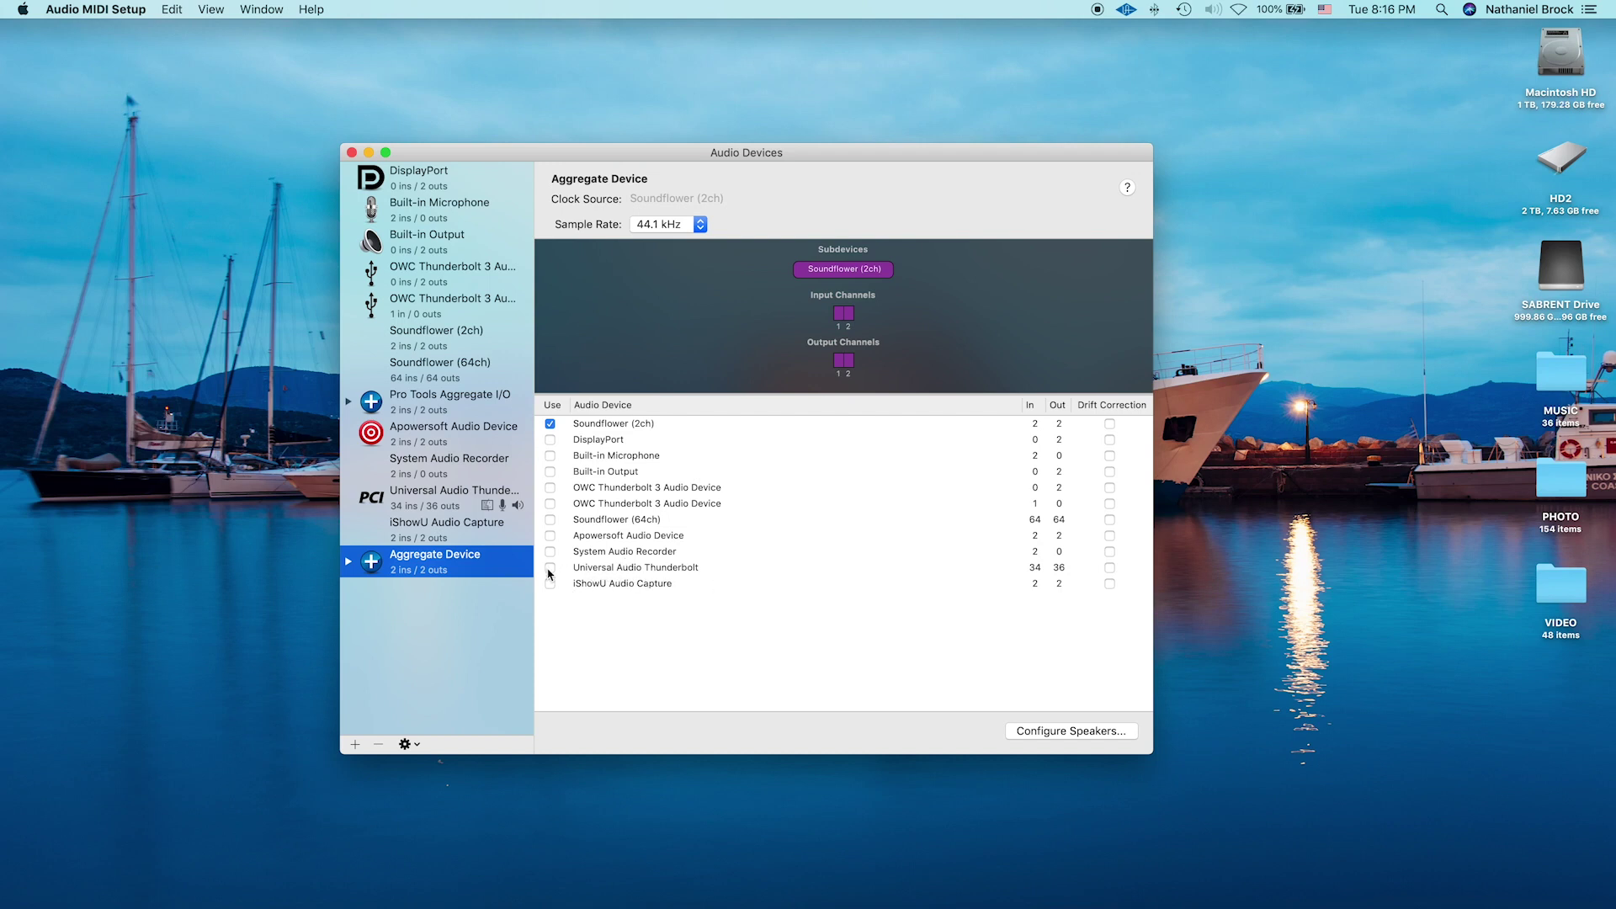
pyautogui.click(550, 567)
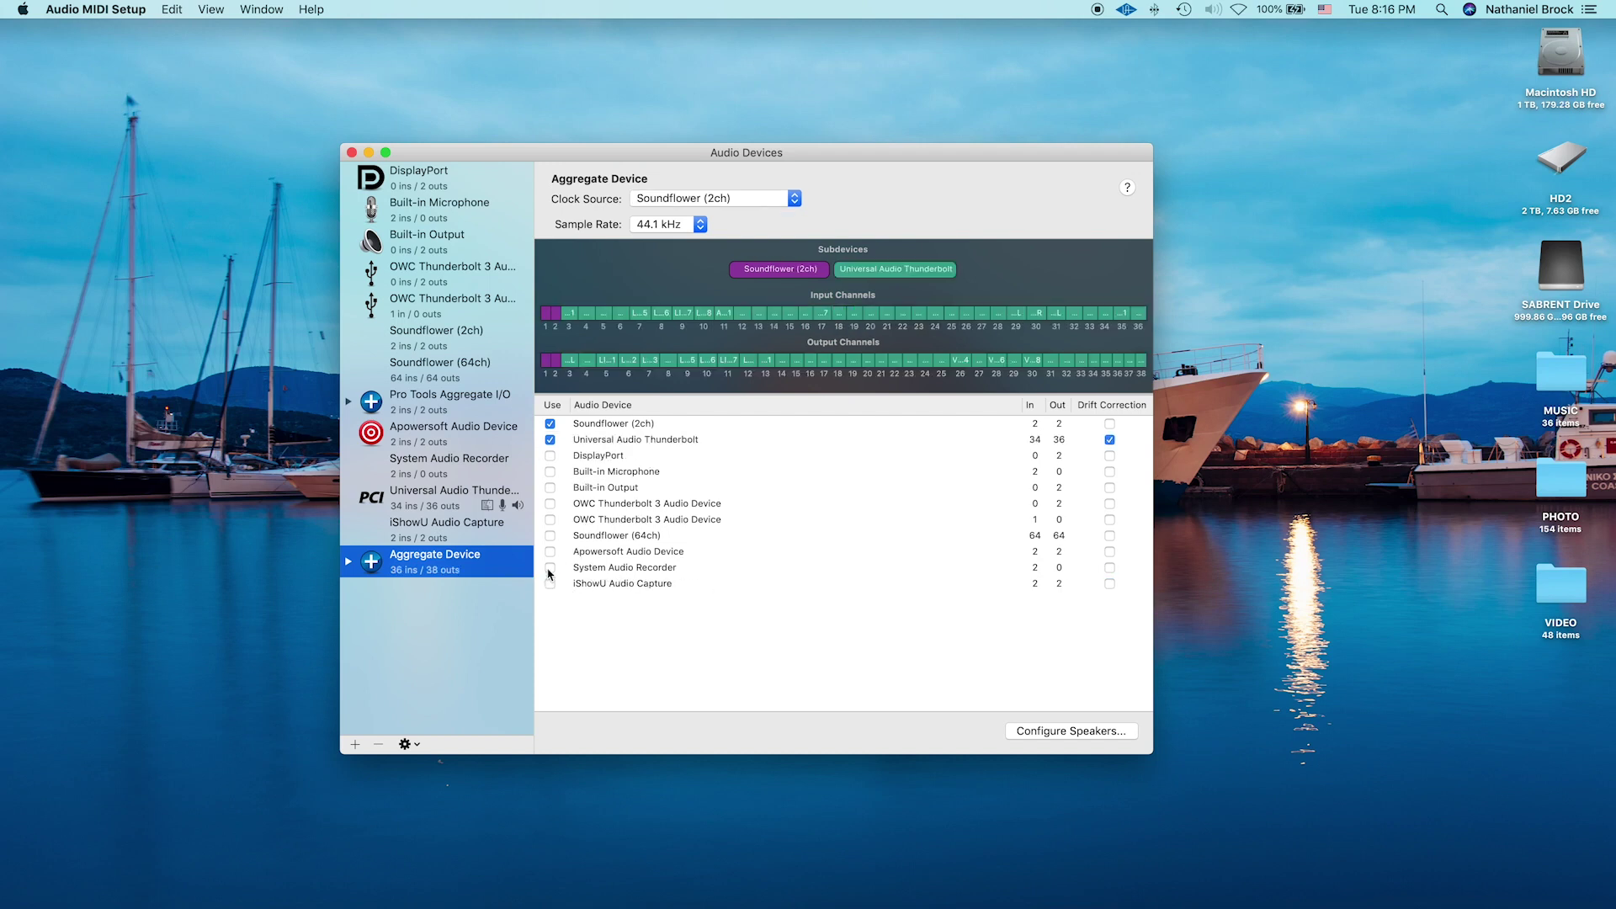
# Rename the aggregate device to 'Apollo + Soundflower' and close the Audio Devices window
pyautogui.click(448, 555)
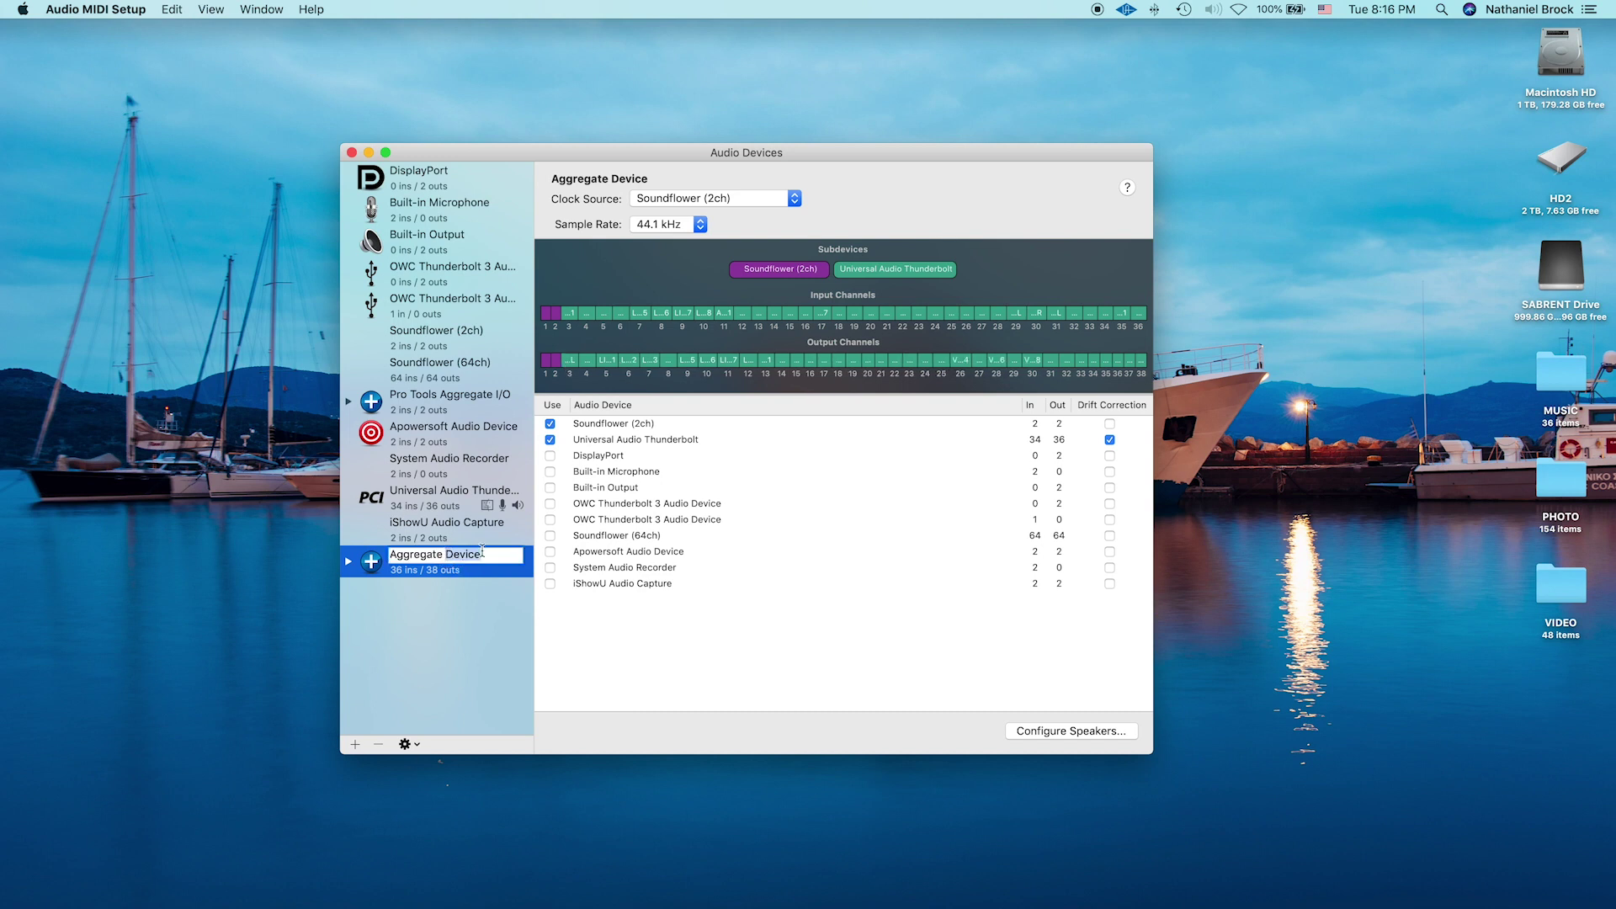
pyautogui.press('super+a')
pyautogui.write('A')
pyautogui.press('Return')
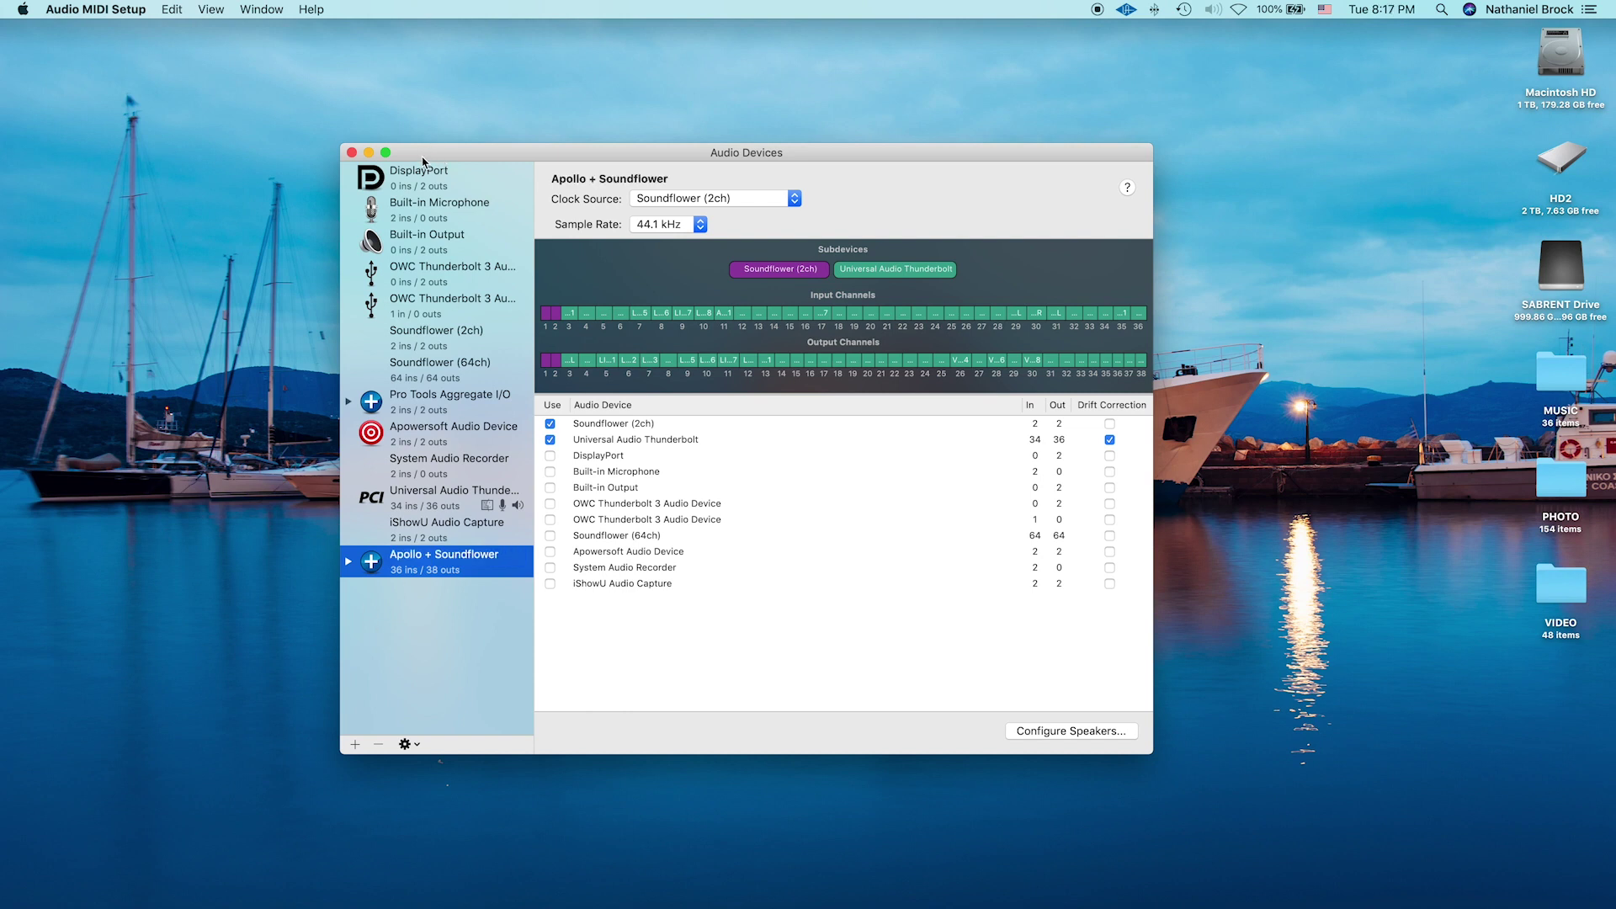
pyautogui.click(352, 153)
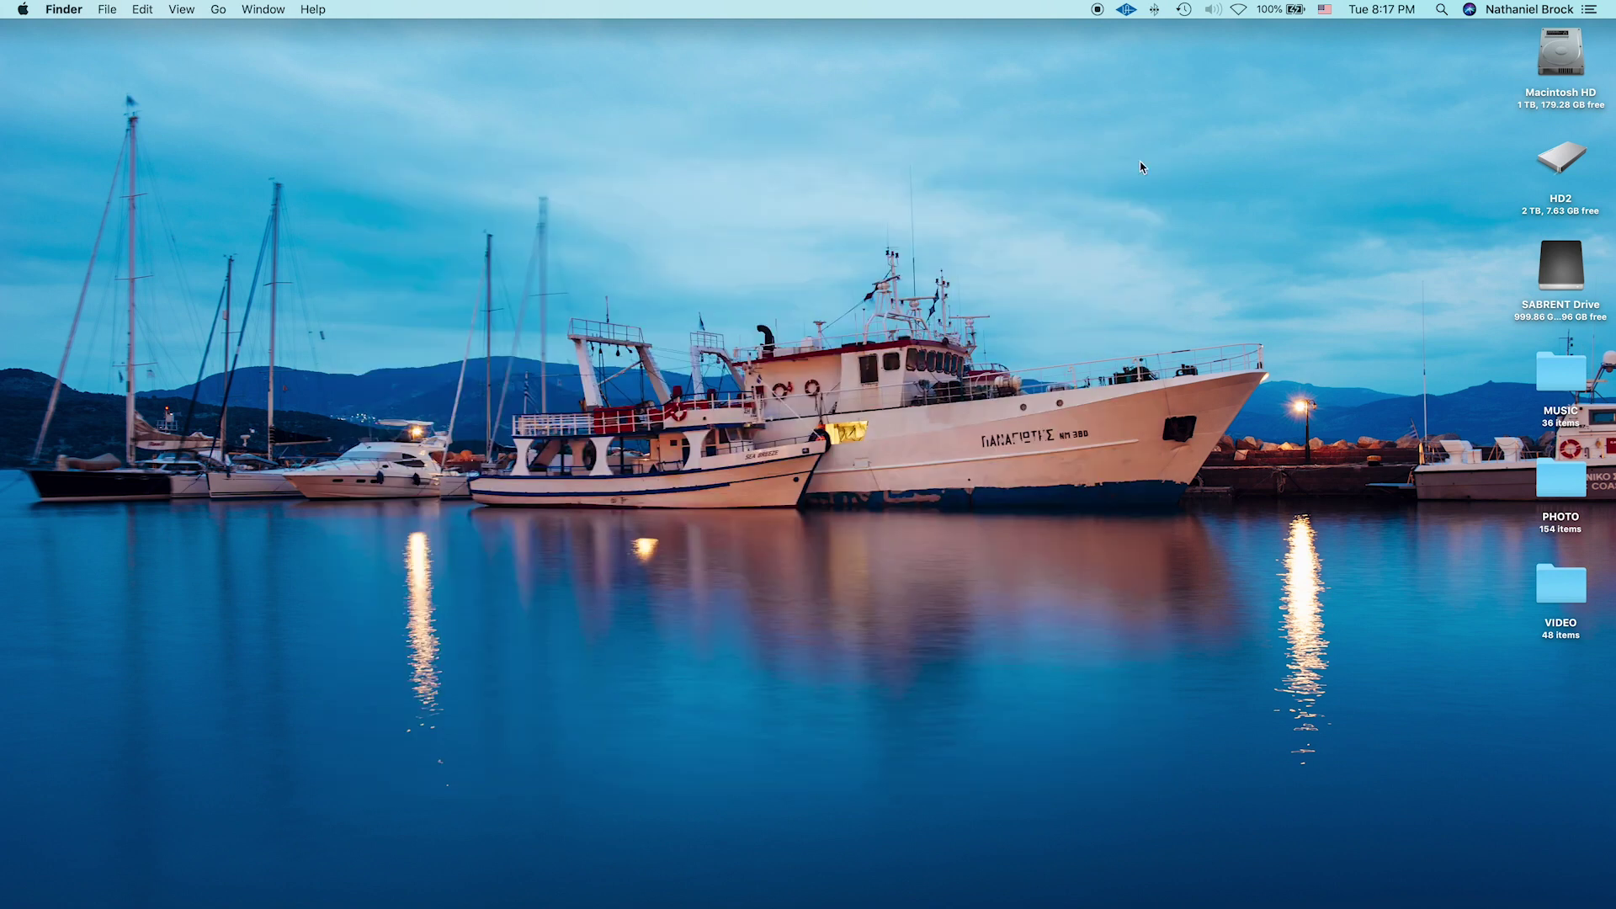
# Launch OBS through Spotlight, then reposition and enlarge its window
pyautogui.click(1442, 10)
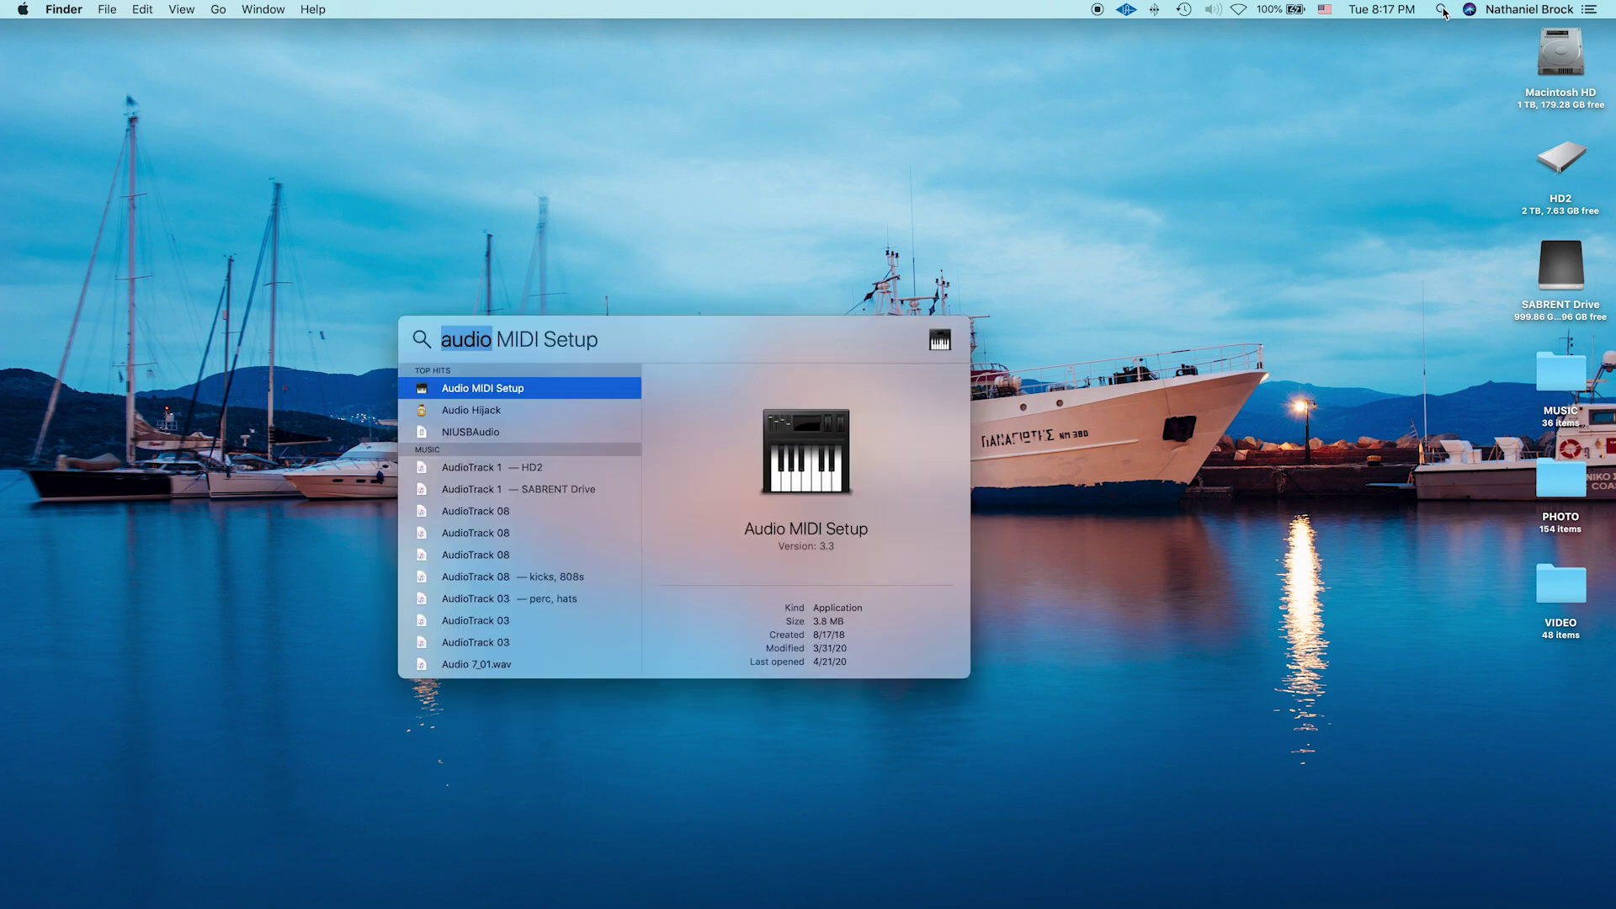
pyautogui.write('obs')
pyautogui.press('Return')
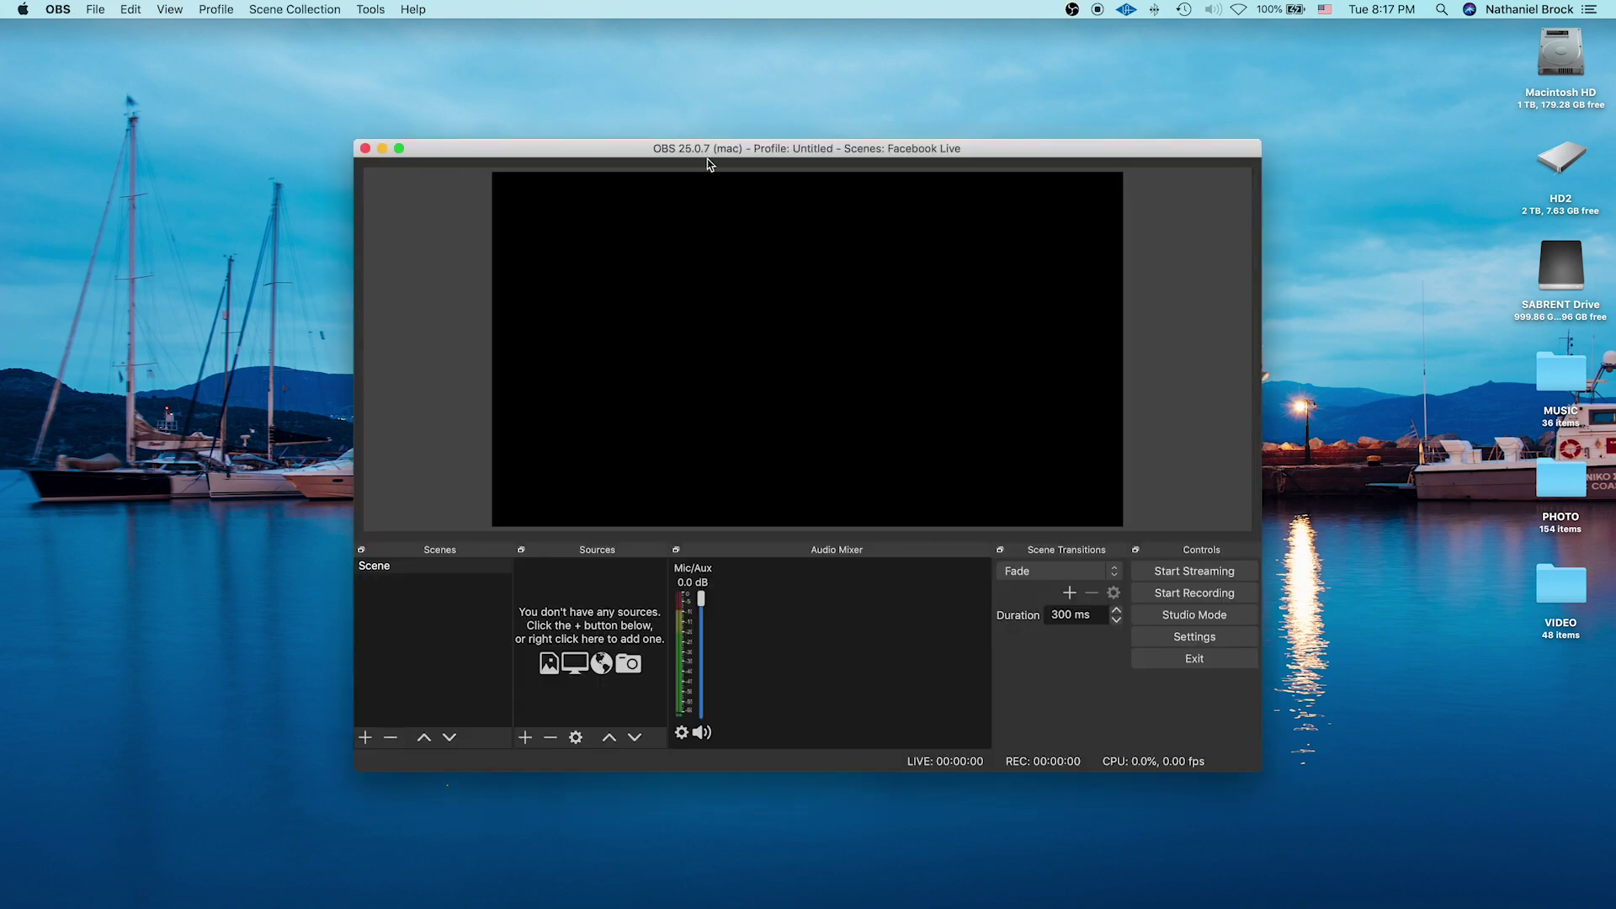
pyautogui.moveTo(706, 158); pyautogui.dragTo(611, 108)
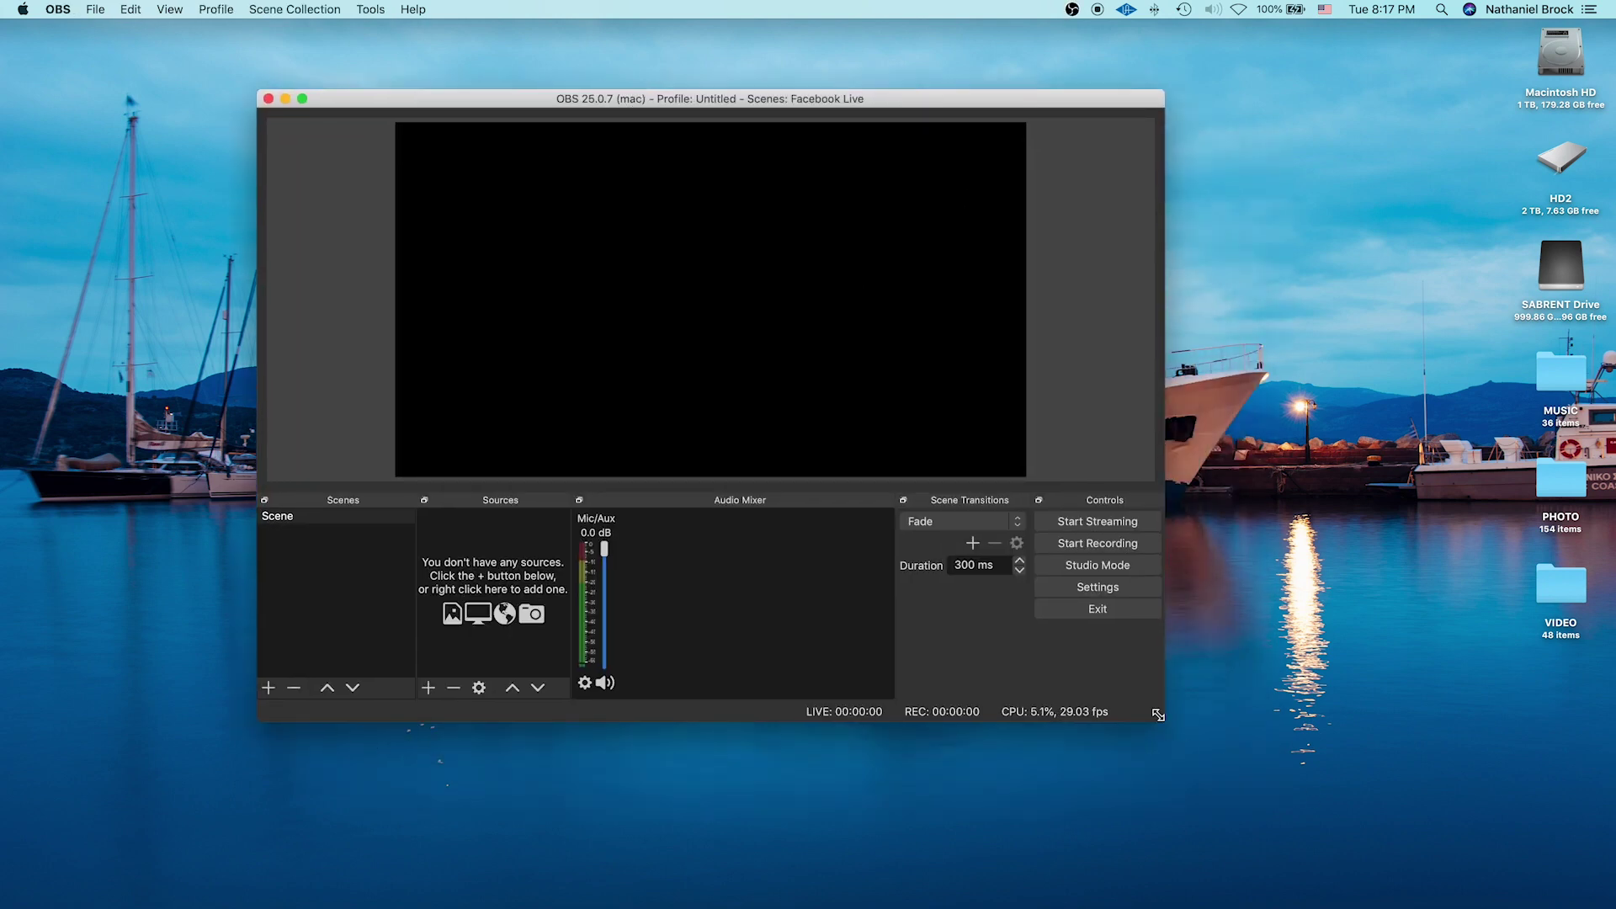
pyautogui.moveTo(1158, 714); pyautogui.dragTo(1284, 773)
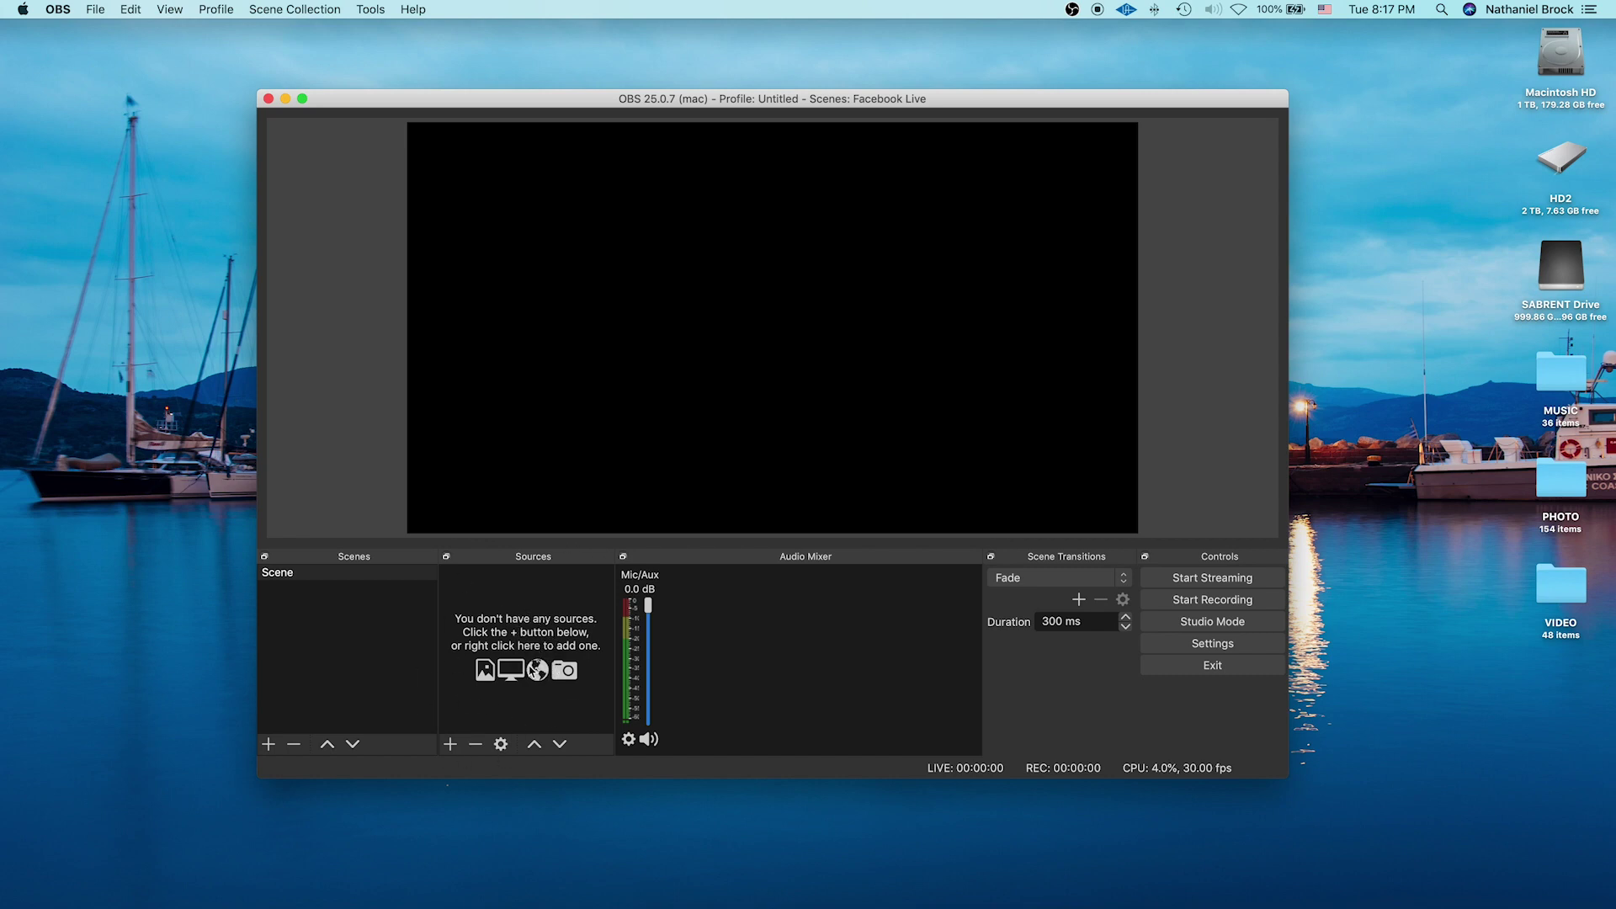
# Add an Audio Input Capture source named 'Soundflower' using the Soundflower (2ch) device
pyautogui.click(451, 744)
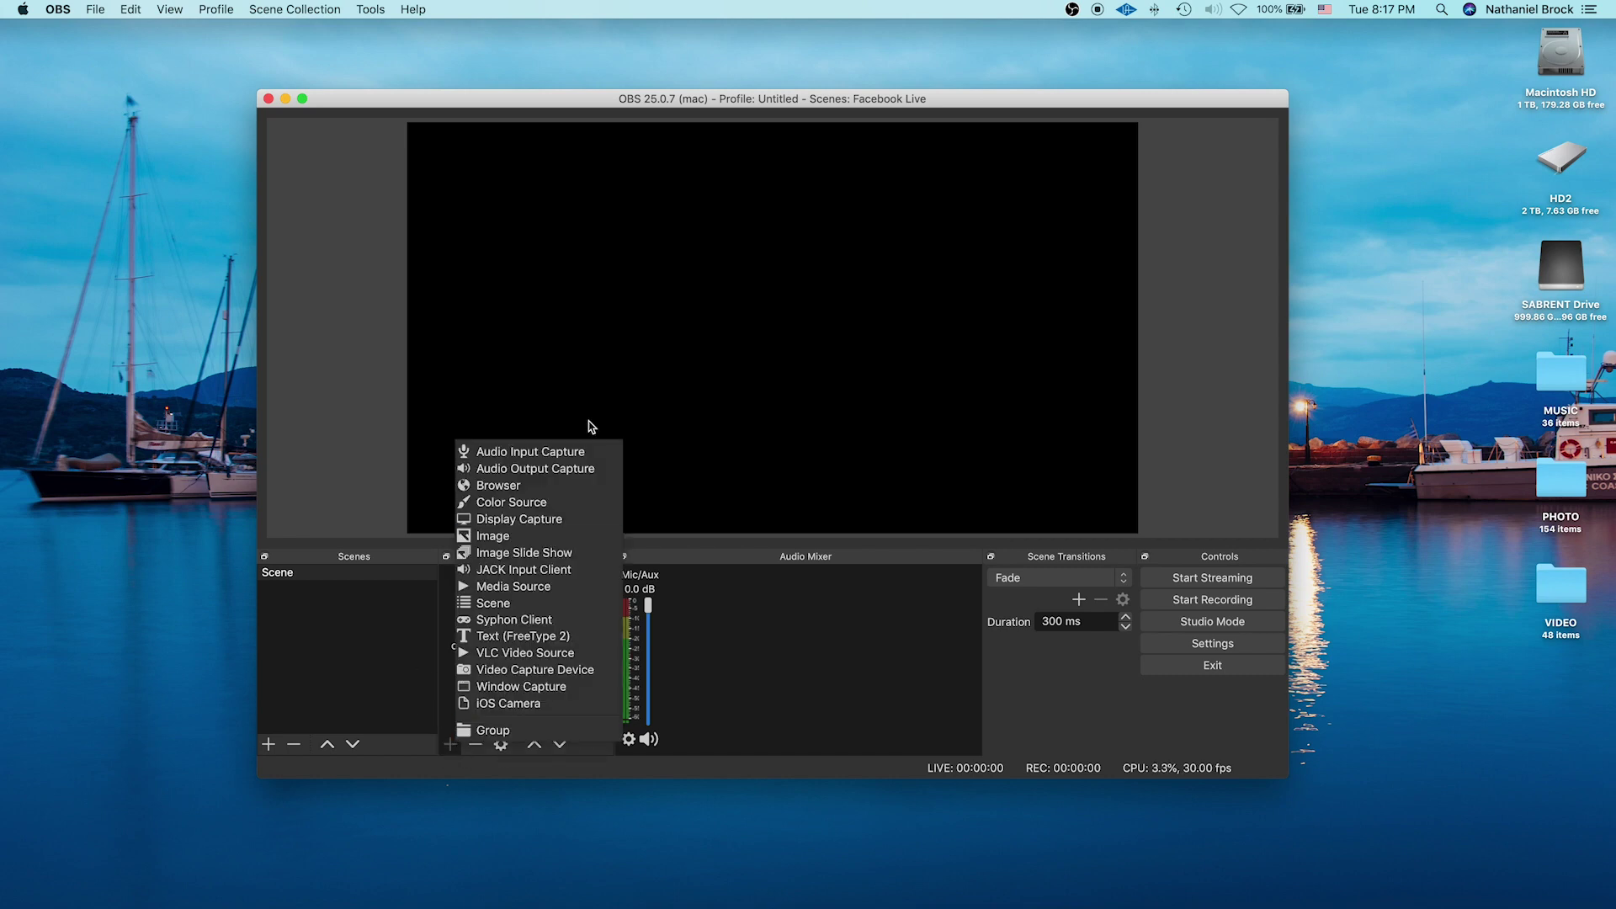
pyautogui.click(574, 453)
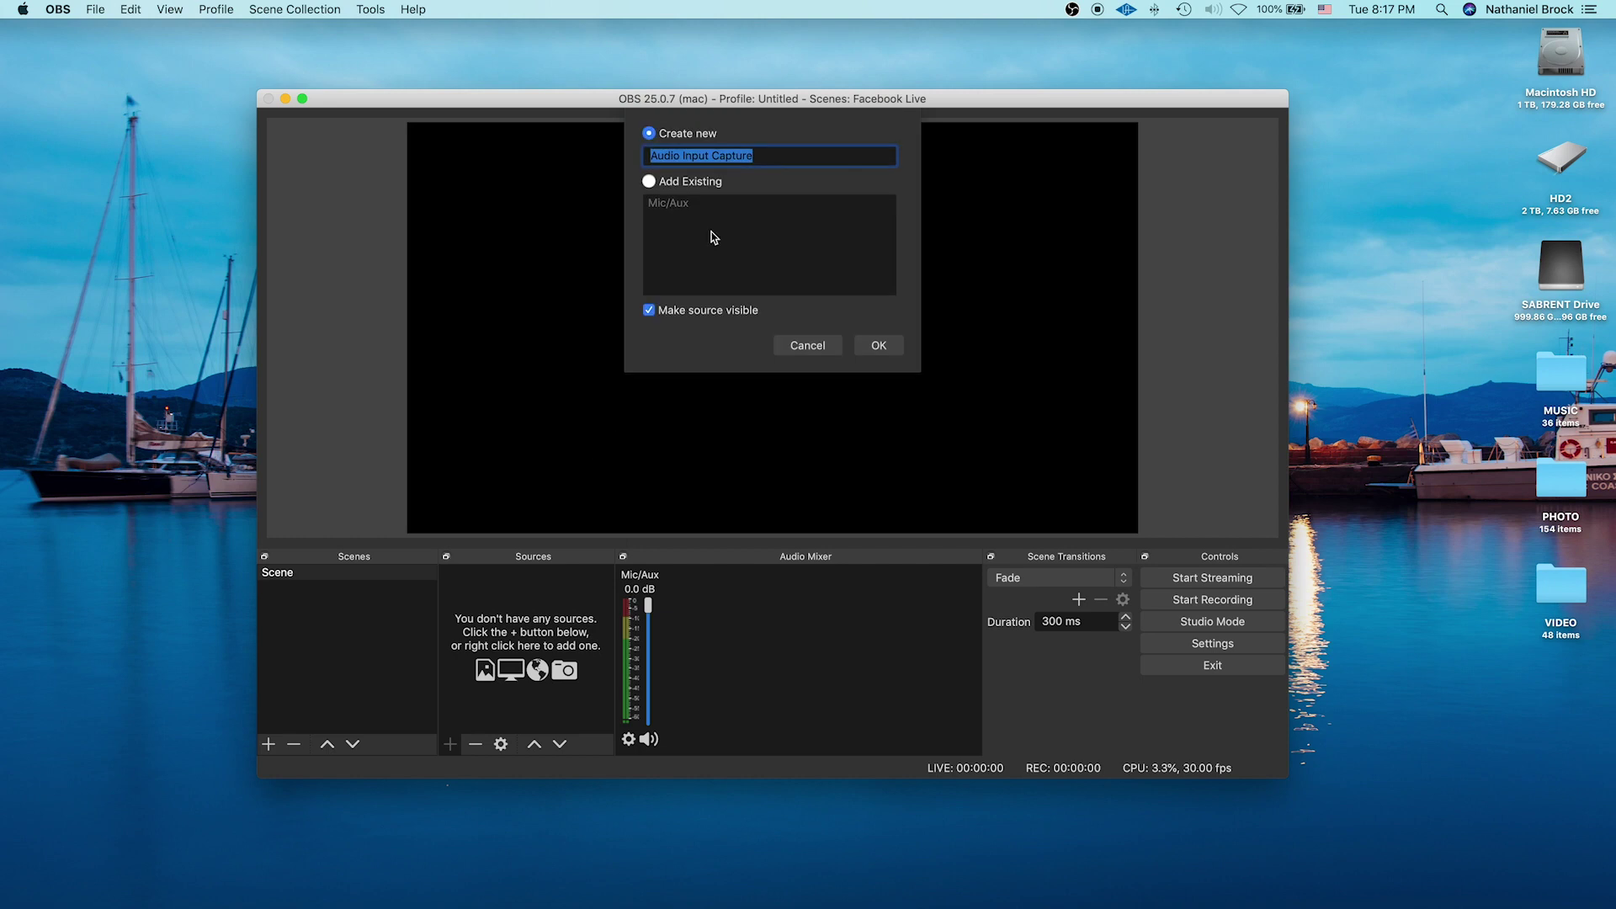
pyautogui.write('S')
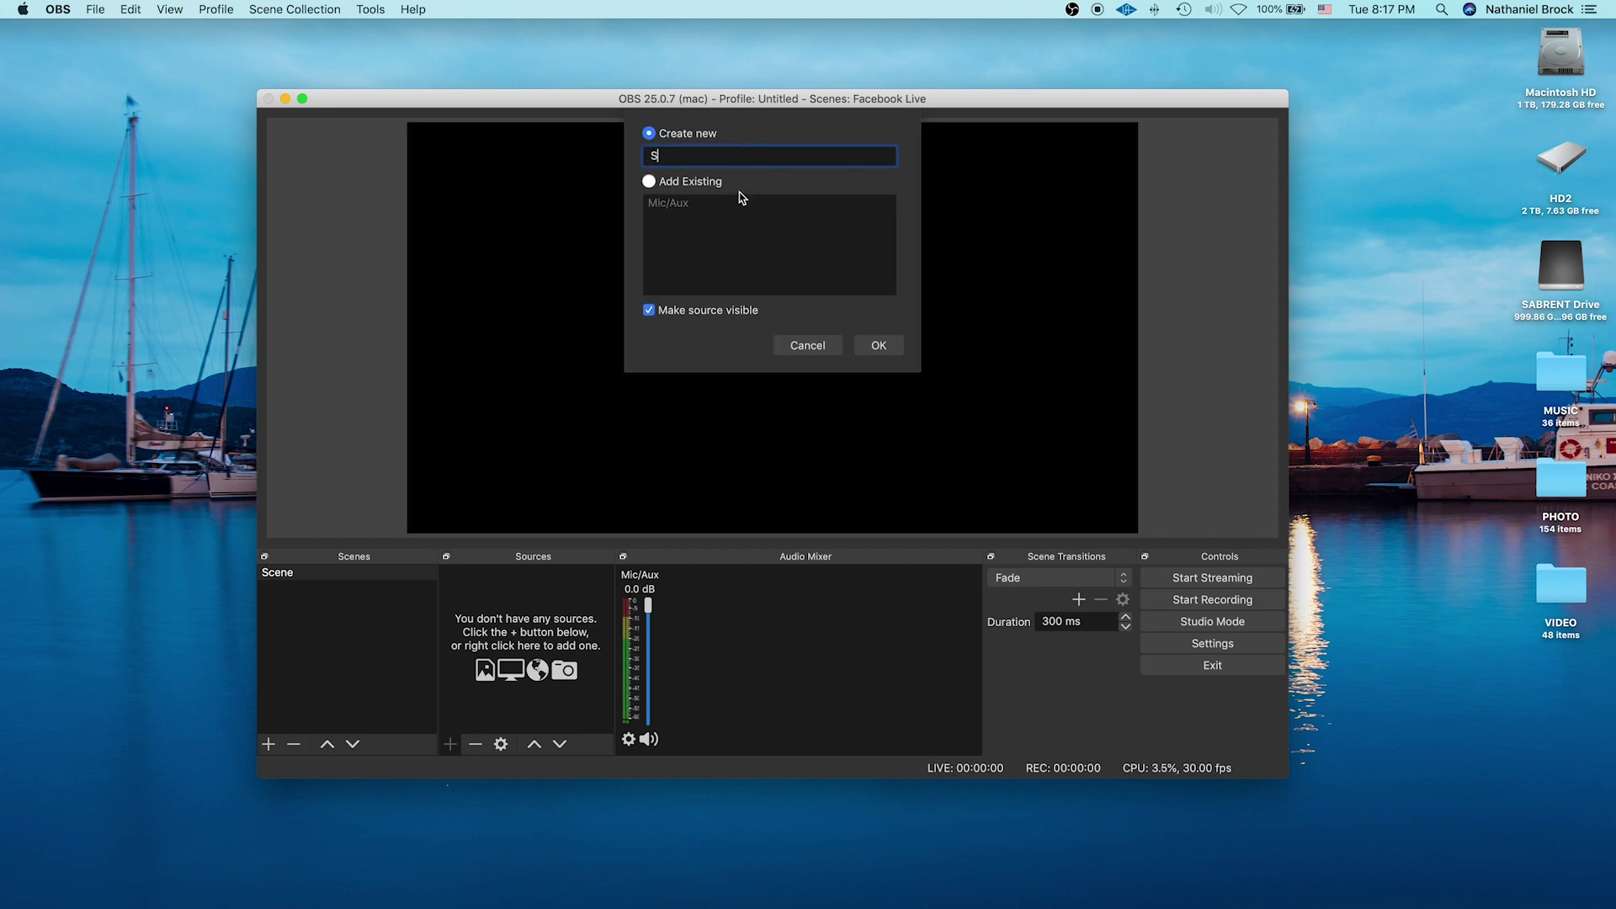
pyautogui.write('oundflower')
pyautogui.press('Return')
pyautogui.click(587, 221)
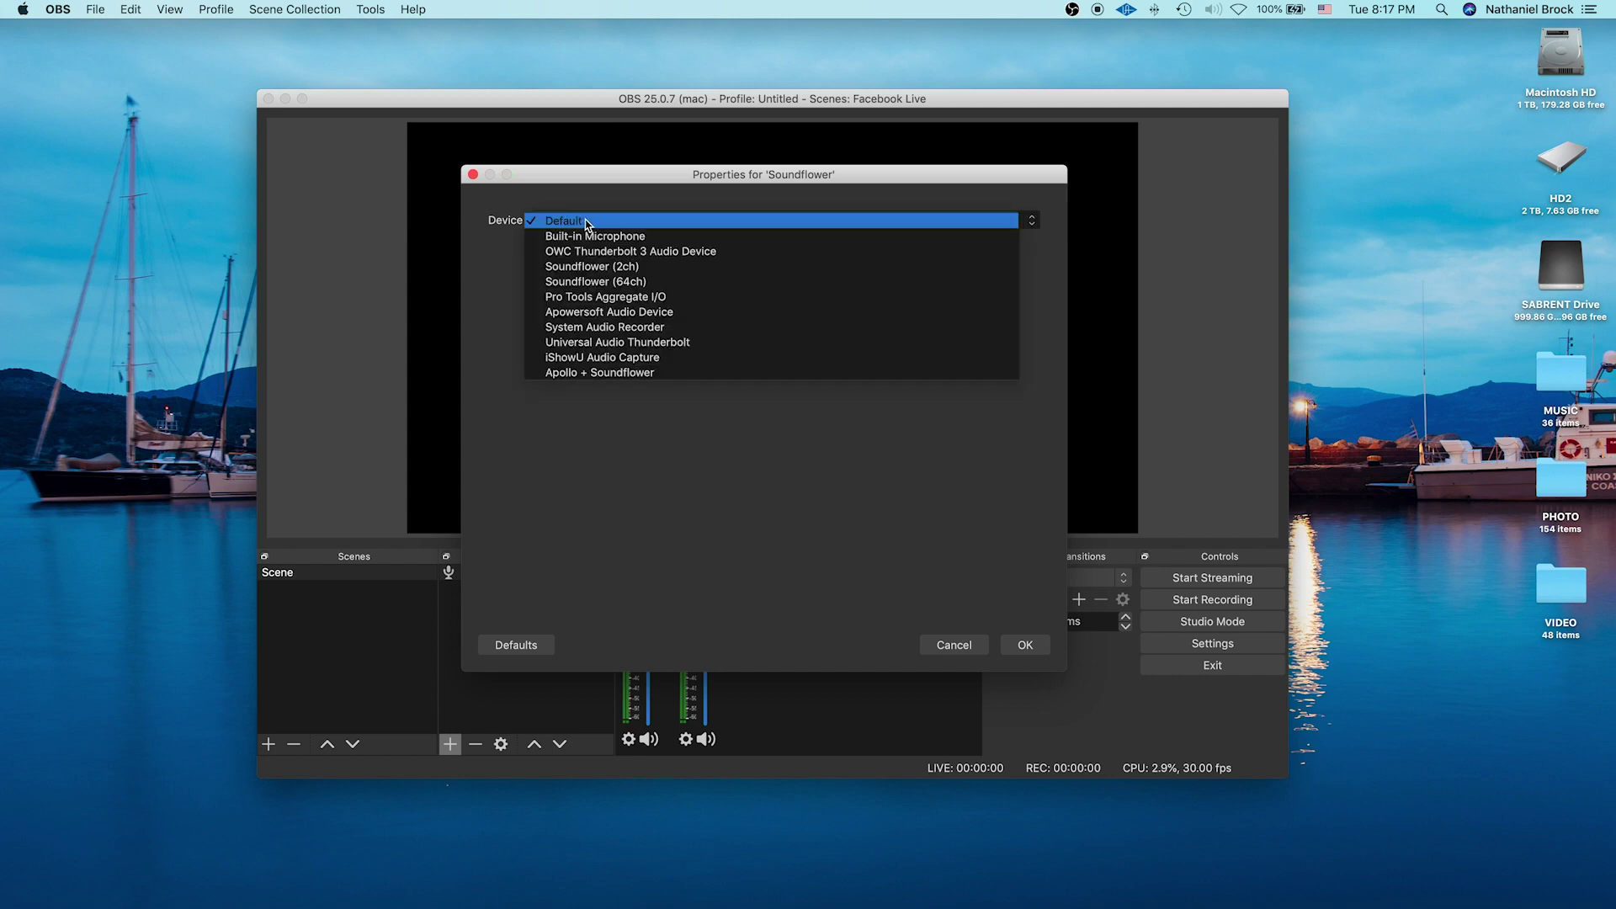
pyautogui.click(663, 266)
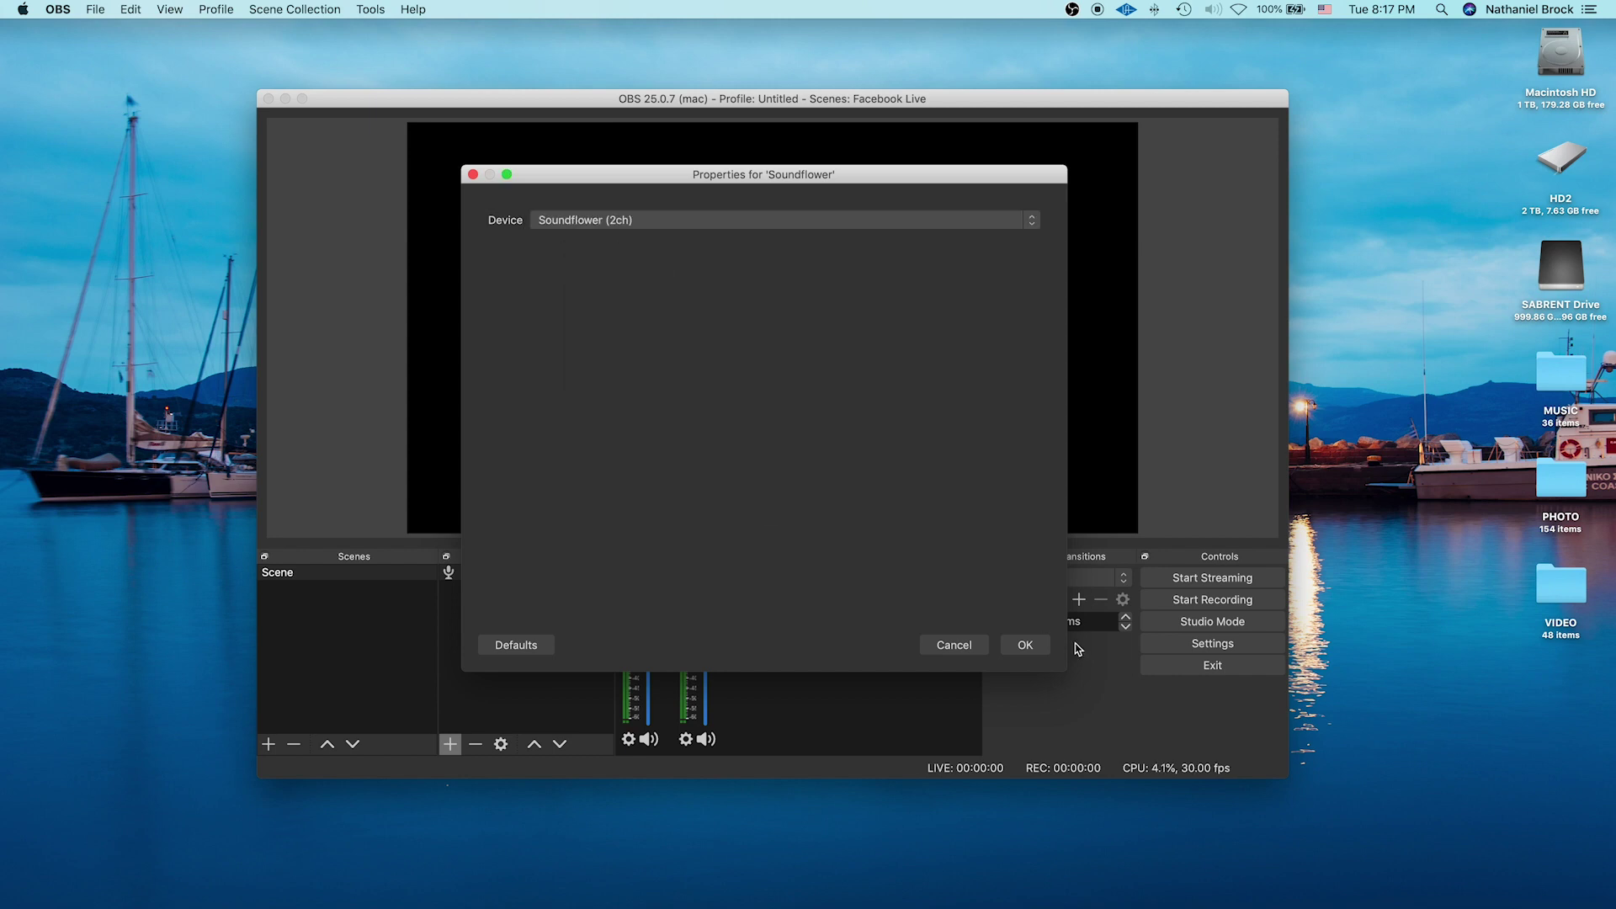
pyautogui.click(1027, 644)
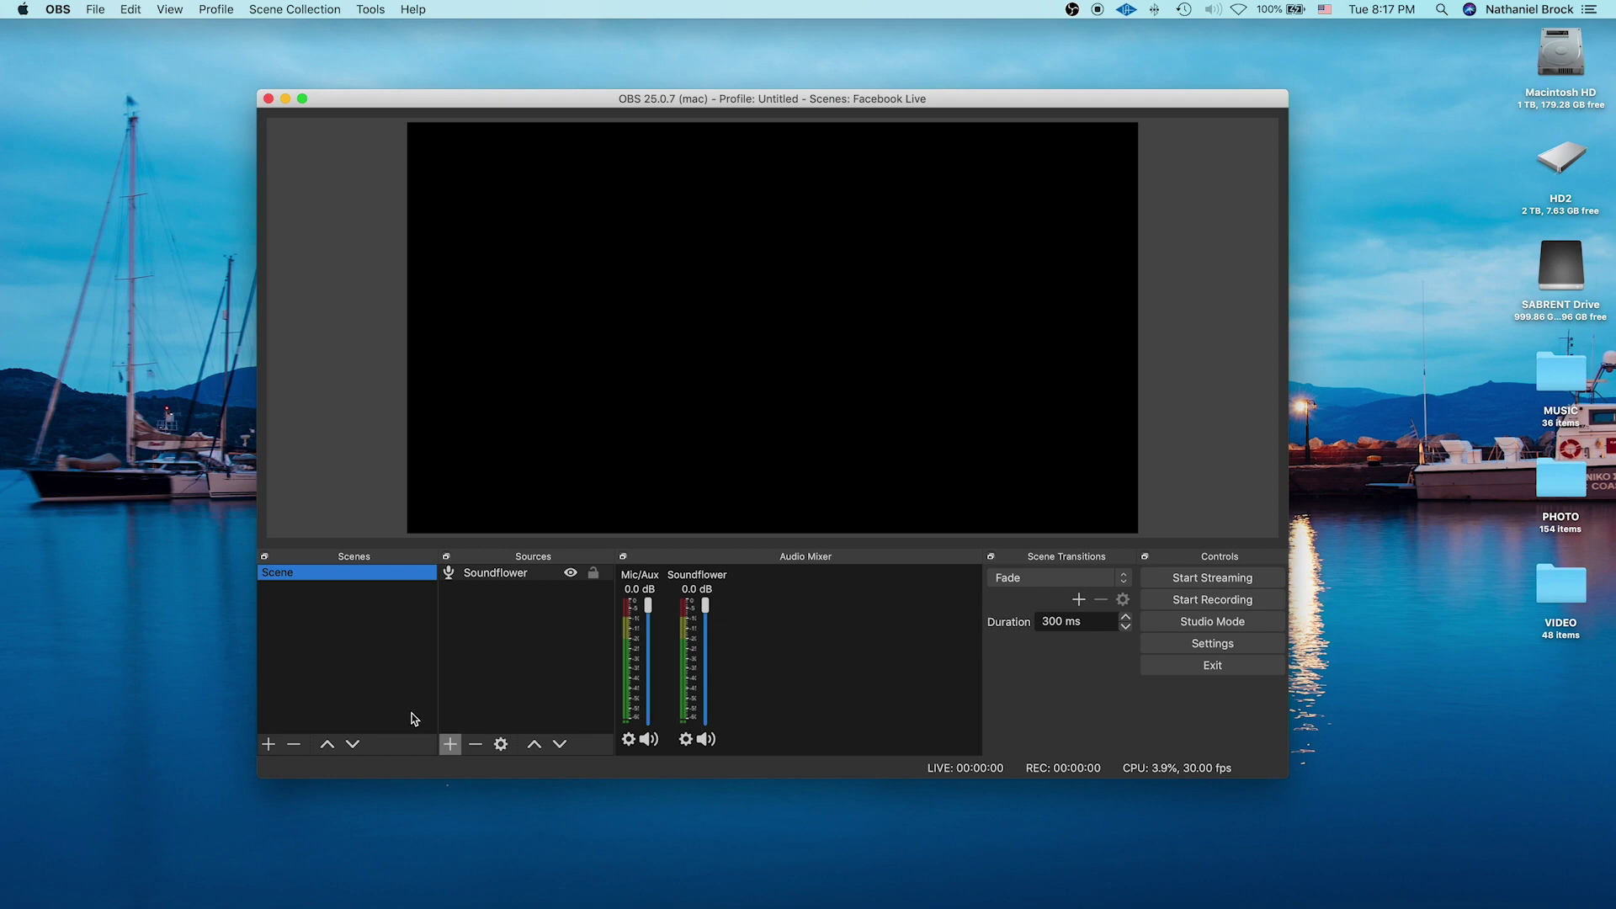
pyautogui.click(450, 745)
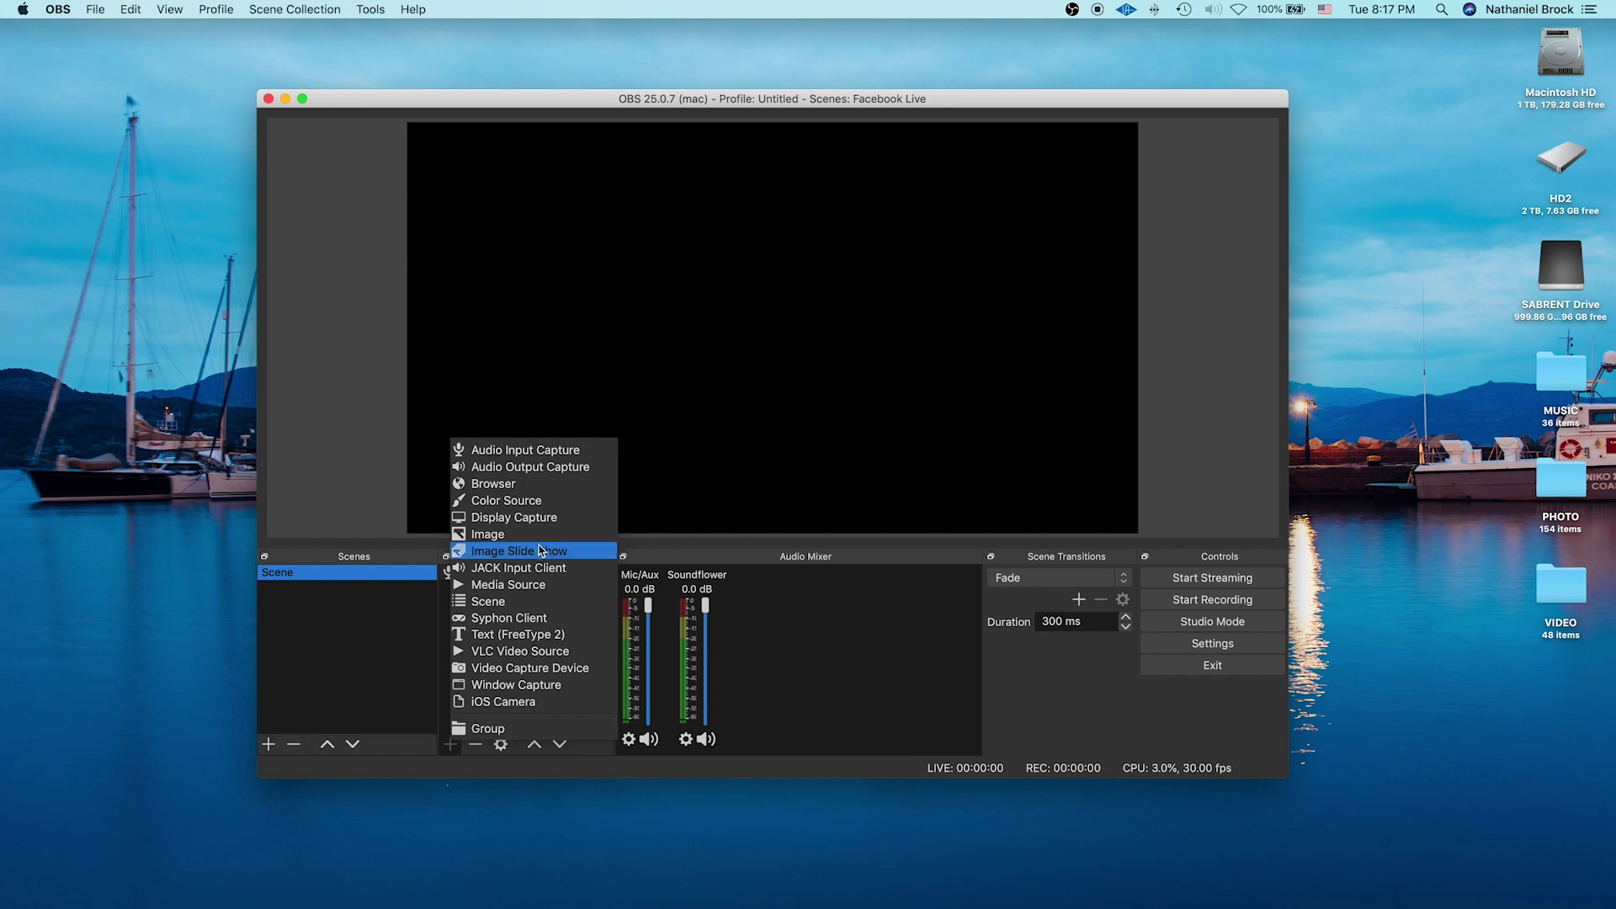
pyautogui.click(538, 517)
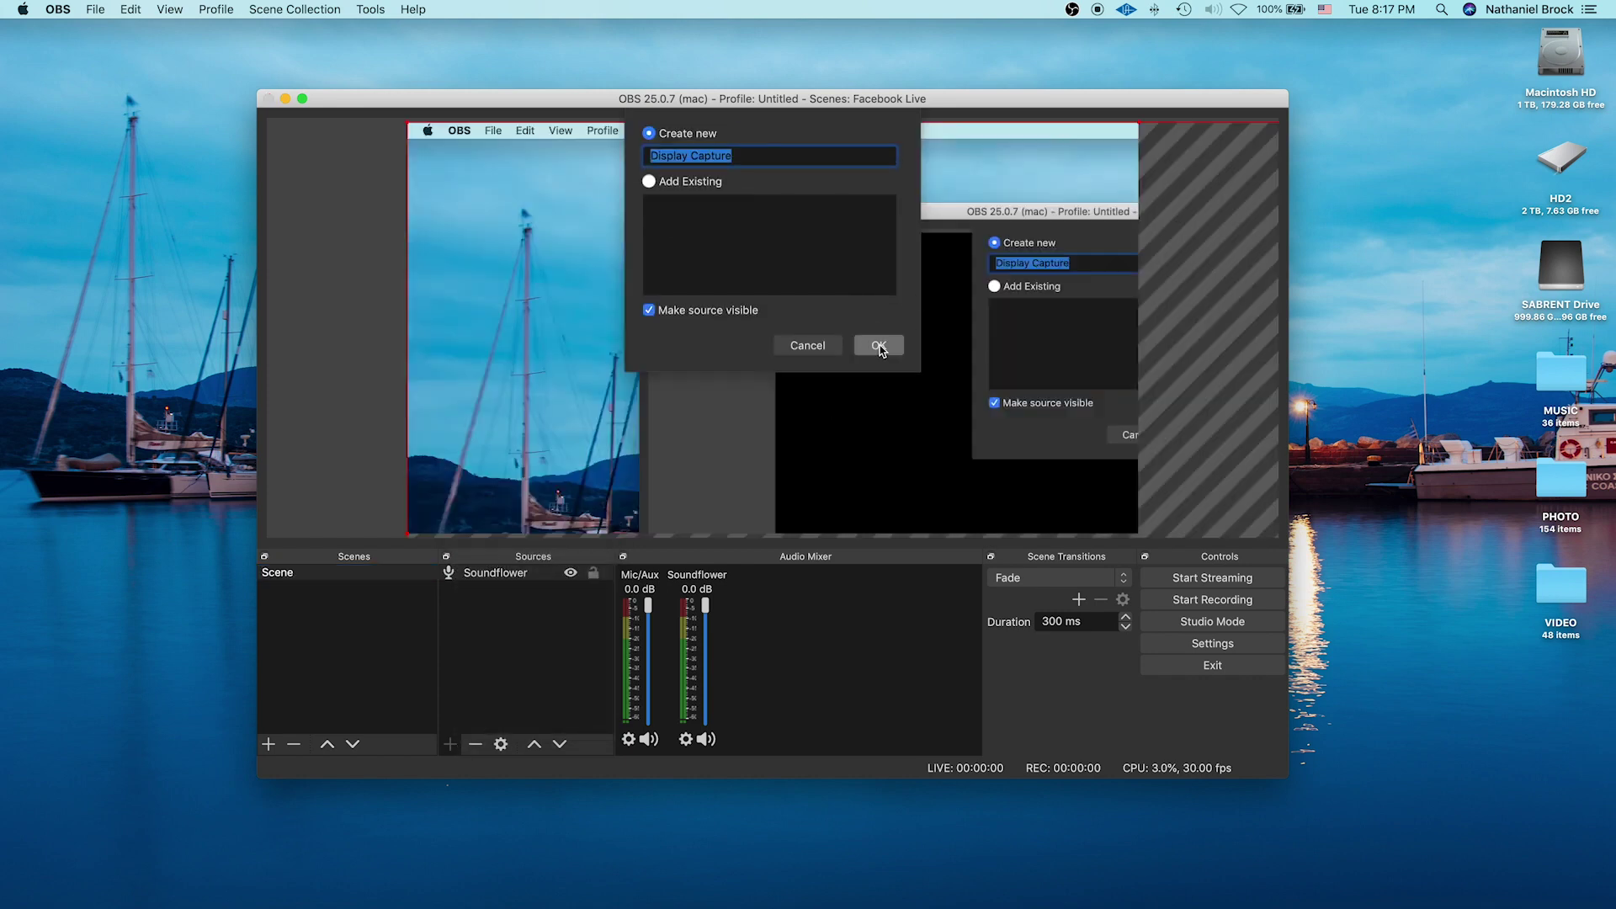
pyautogui.click(878, 346)
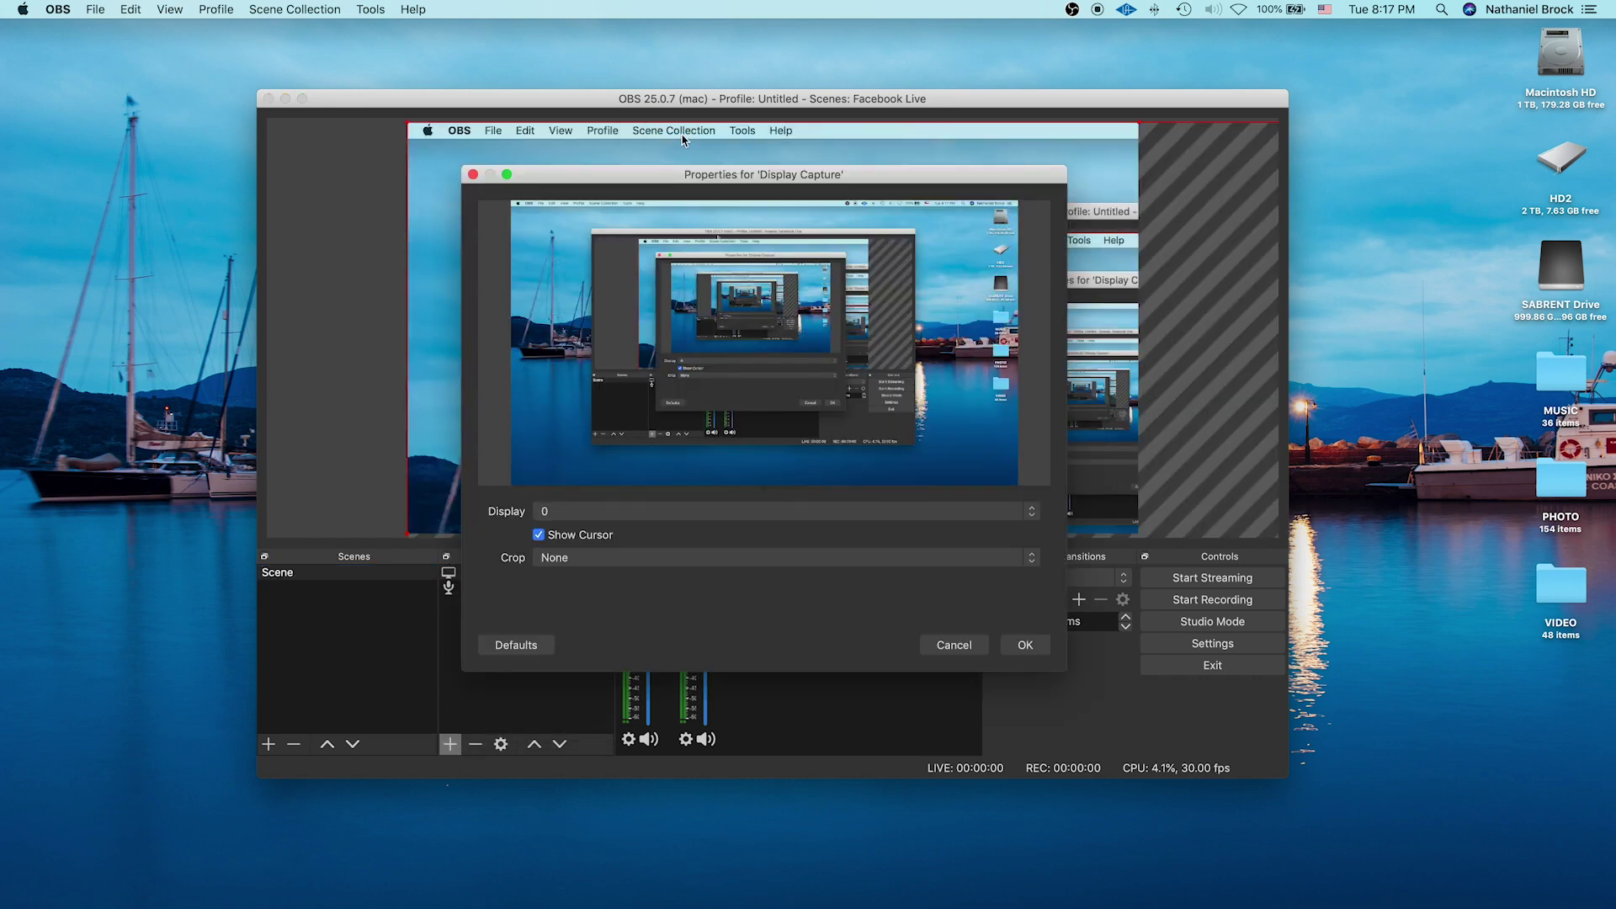
pyautogui.moveTo(711, 183); pyautogui.dragTo(679, 228)
pyautogui.click(899, 693)
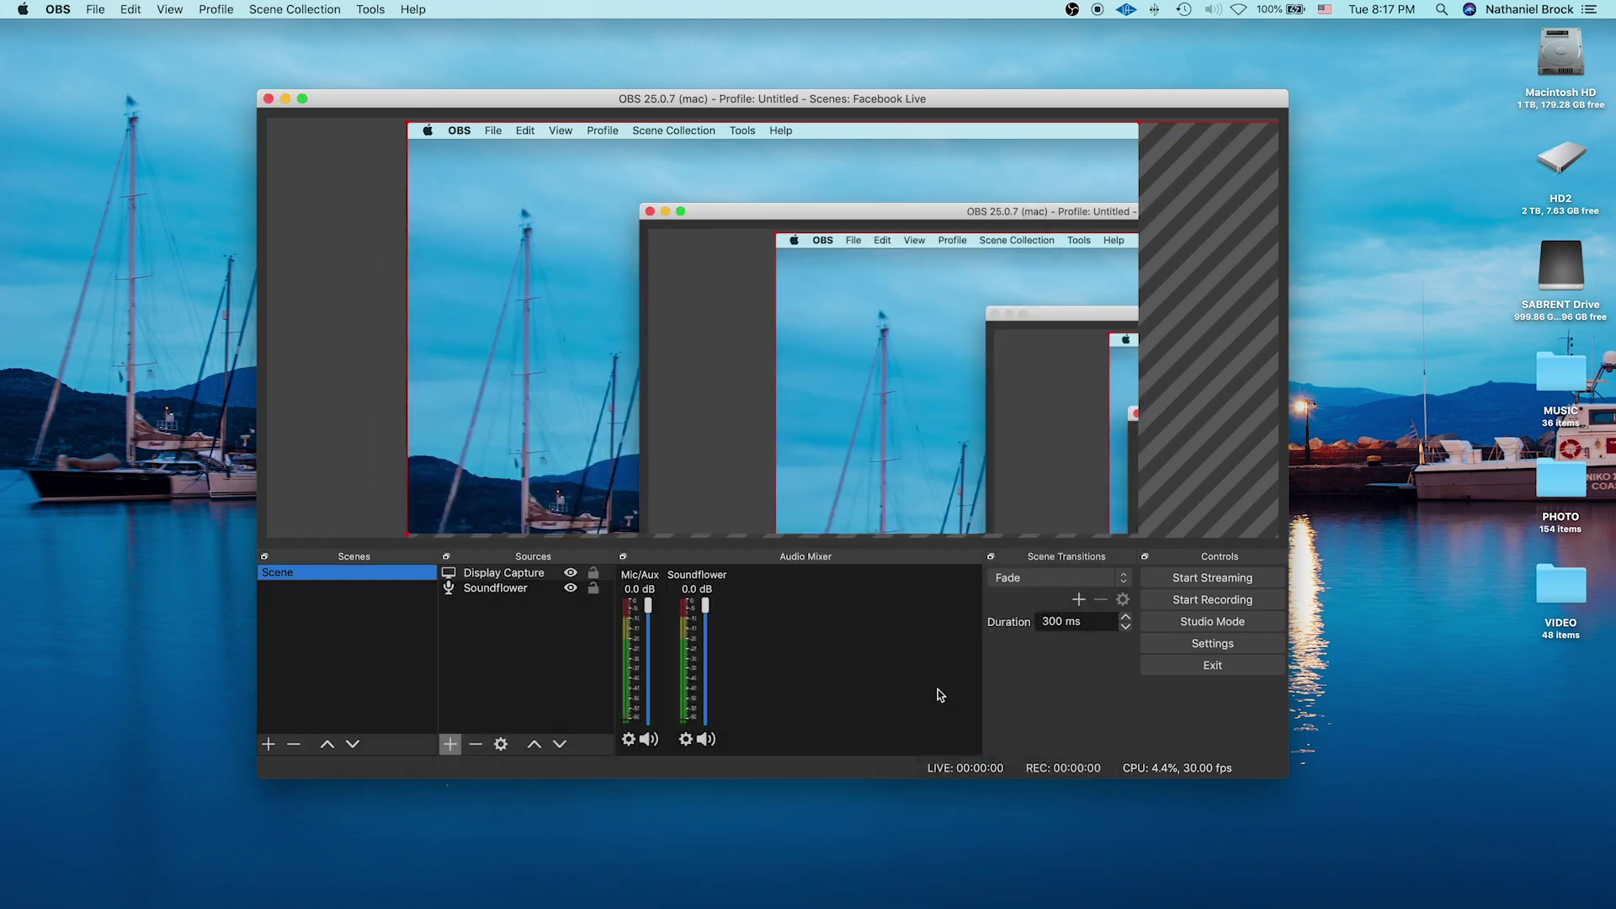
pyautogui.click(476, 744)
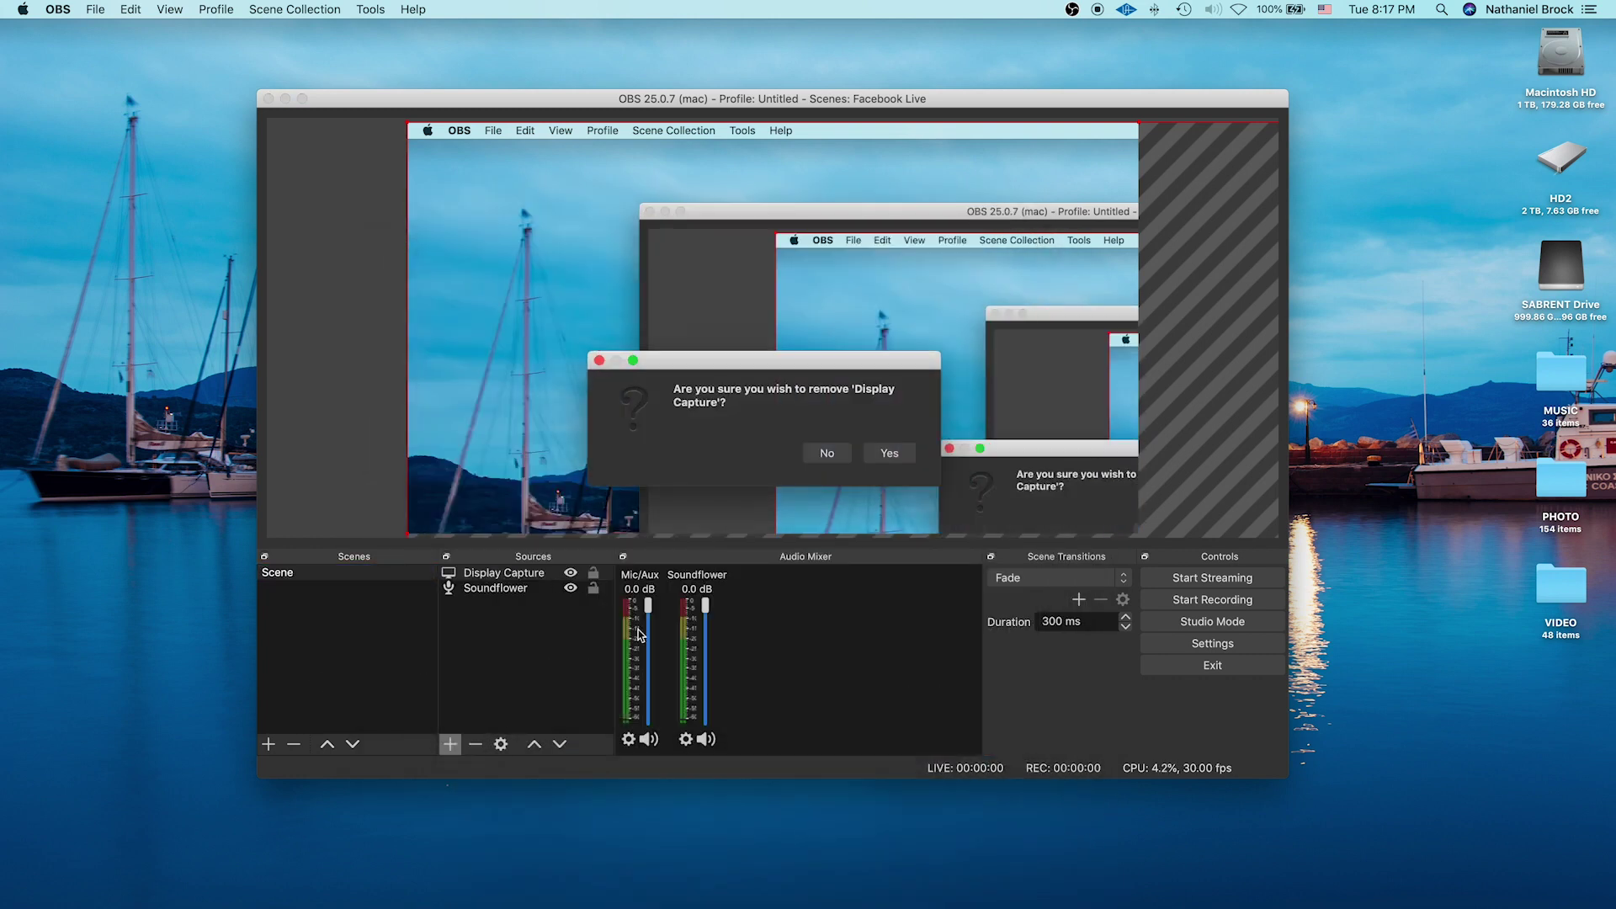
pyautogui.click(890, 453)
pyautogui.click(450, 746)
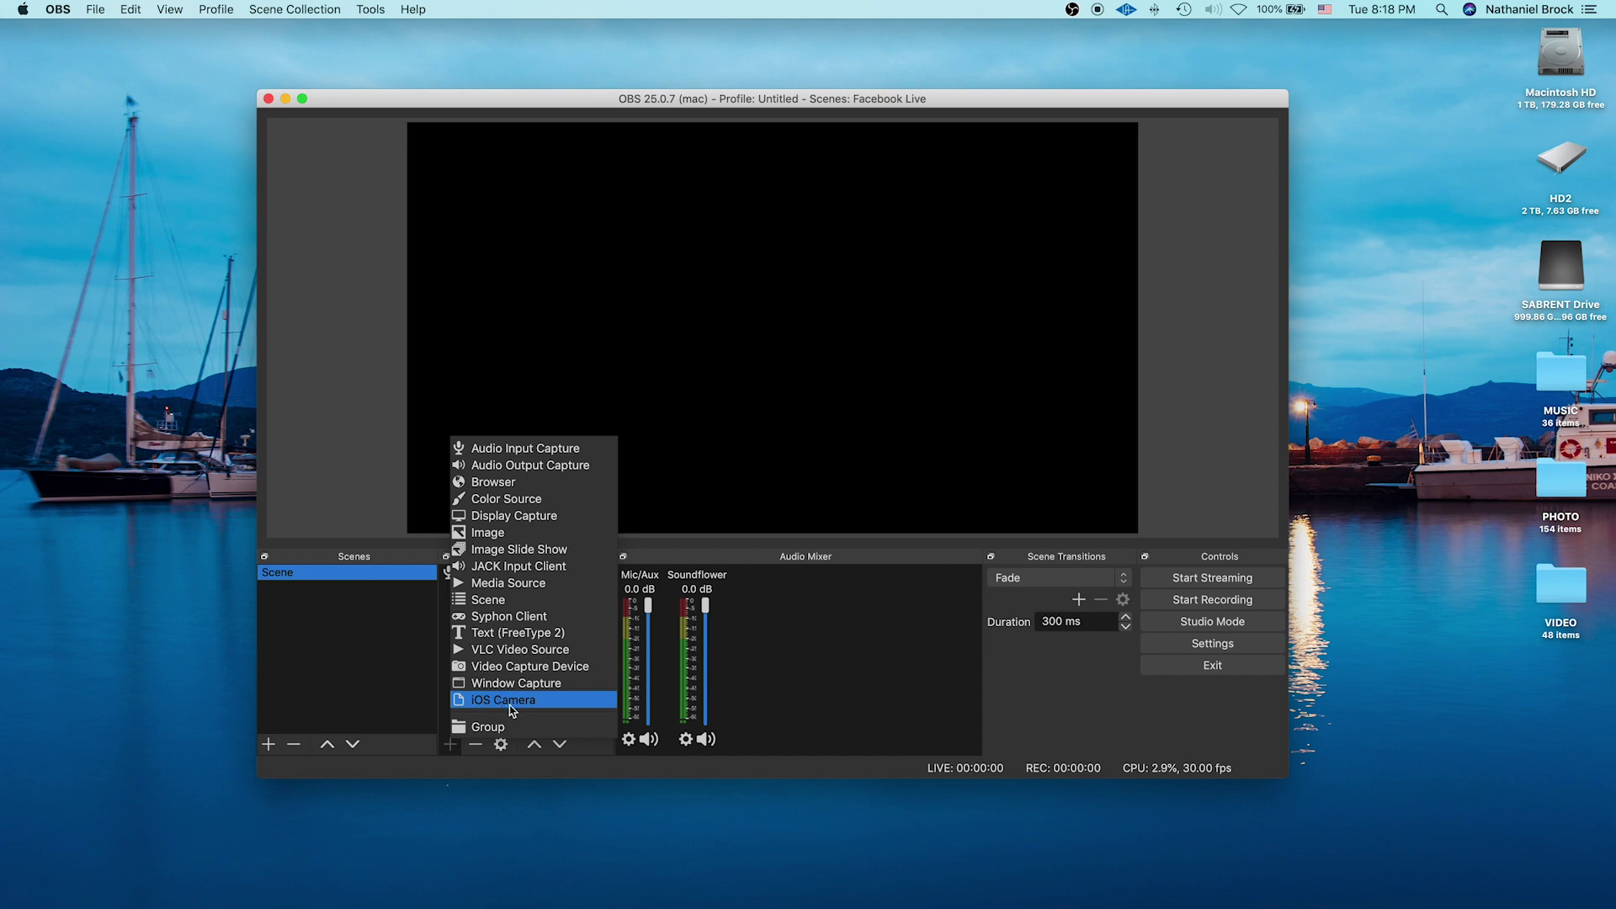
pyautogui.click(831, 646)
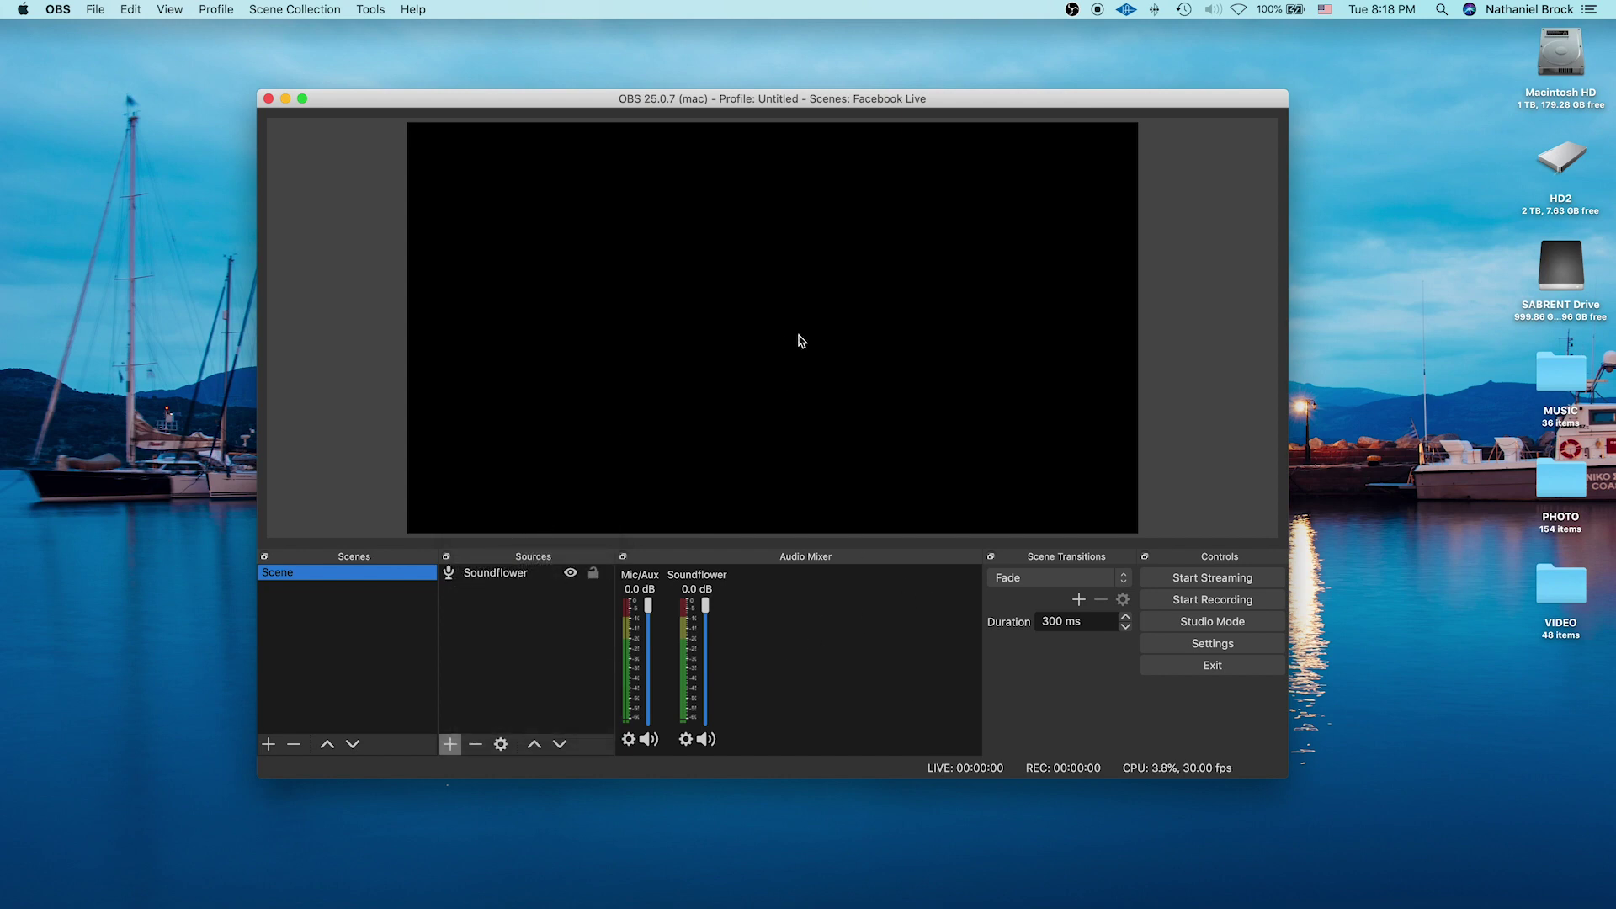
# Keep Facebook Live as the stream service with its stream key, then quit OBS
pyautogui.moveTo(837, 100); pyautogui.dragTo(821, 102)
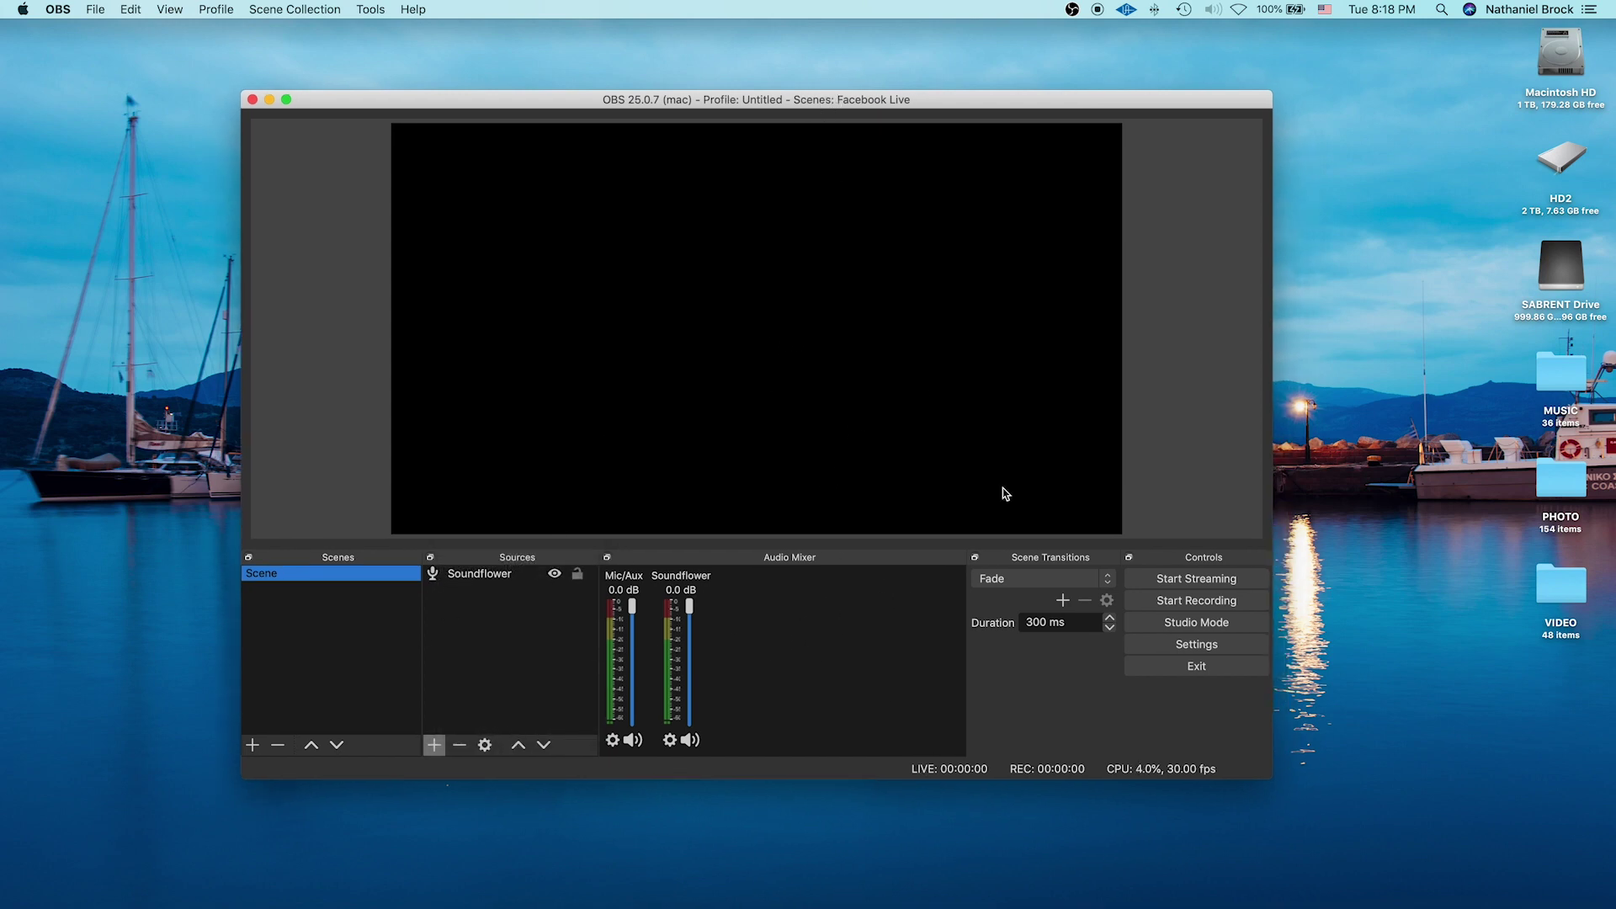
pyautogui.click(1177, 651)
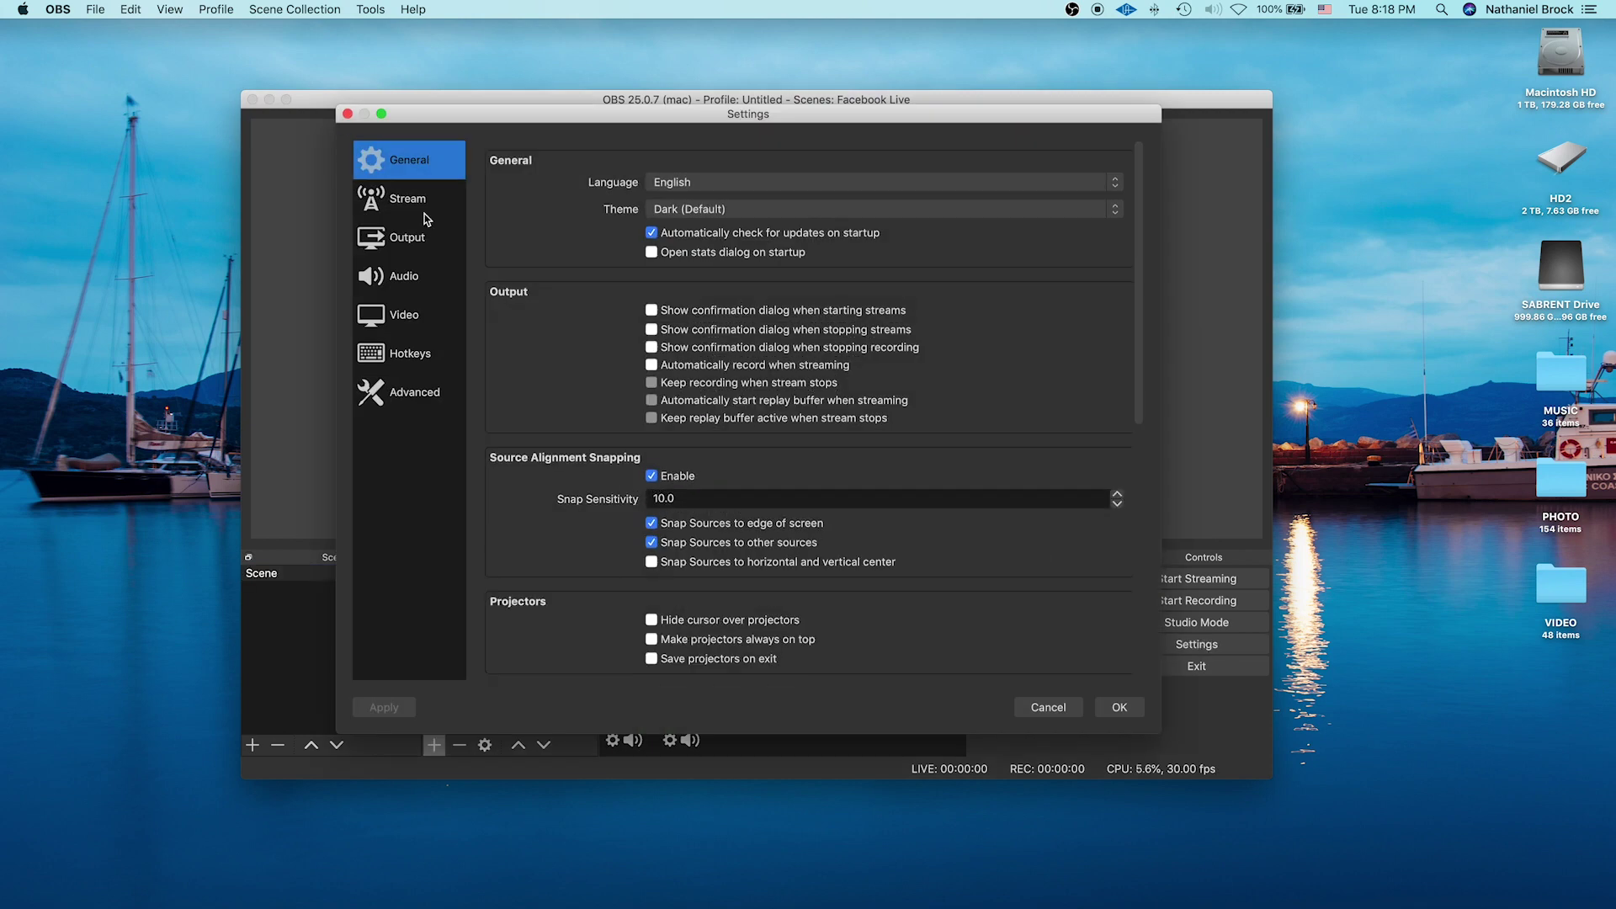
pyautogui.click(404, 202)
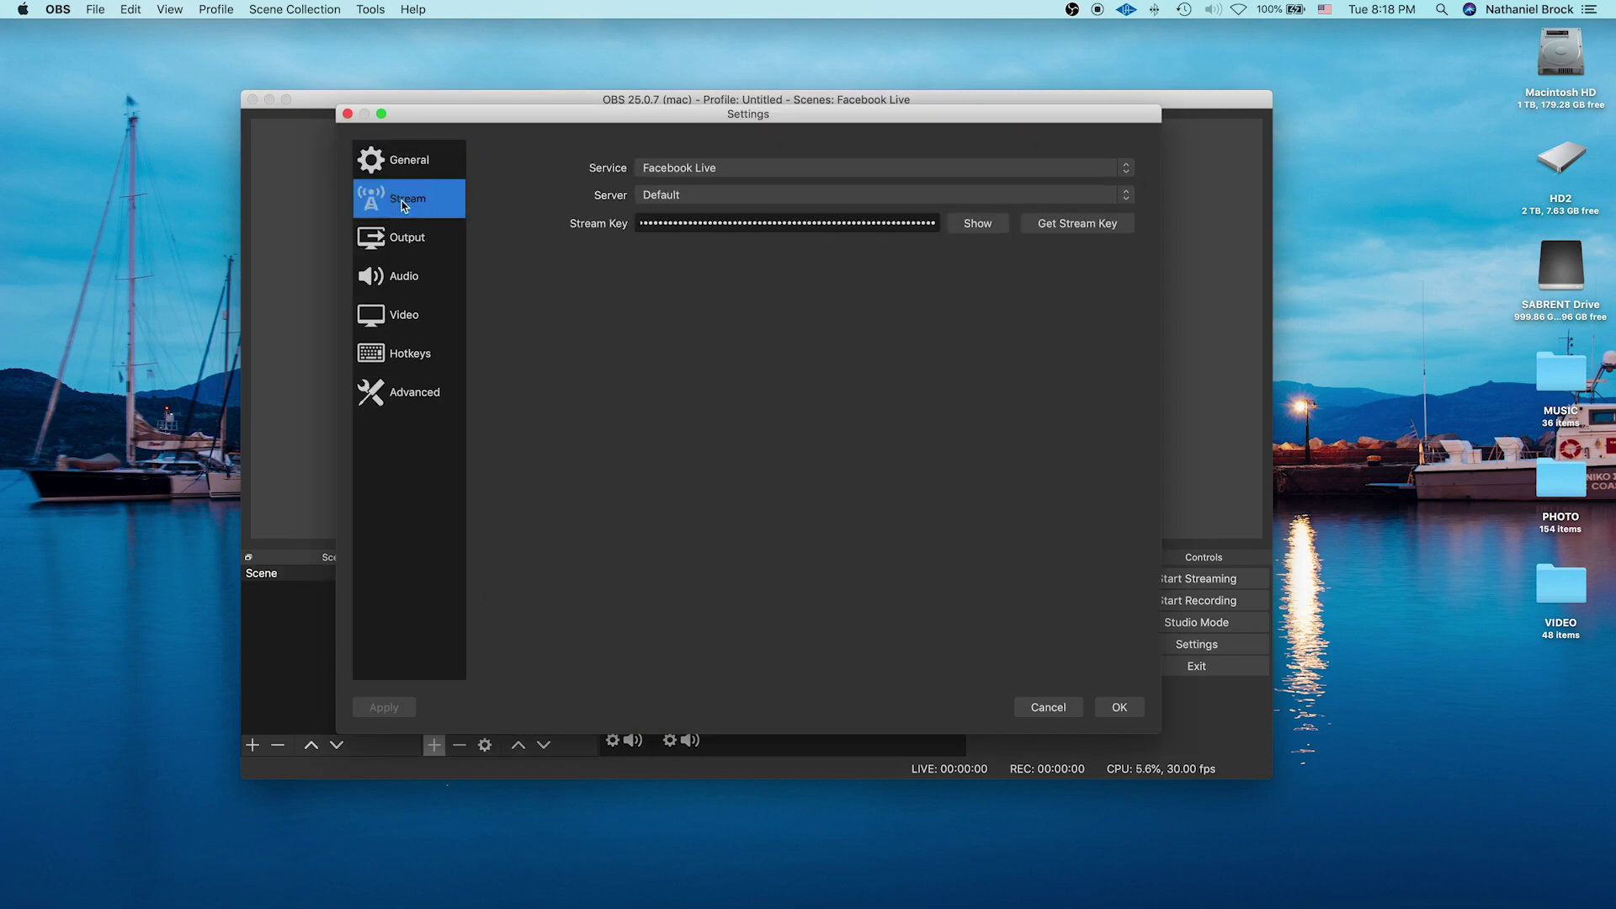
pyautogui.click(716, 168)
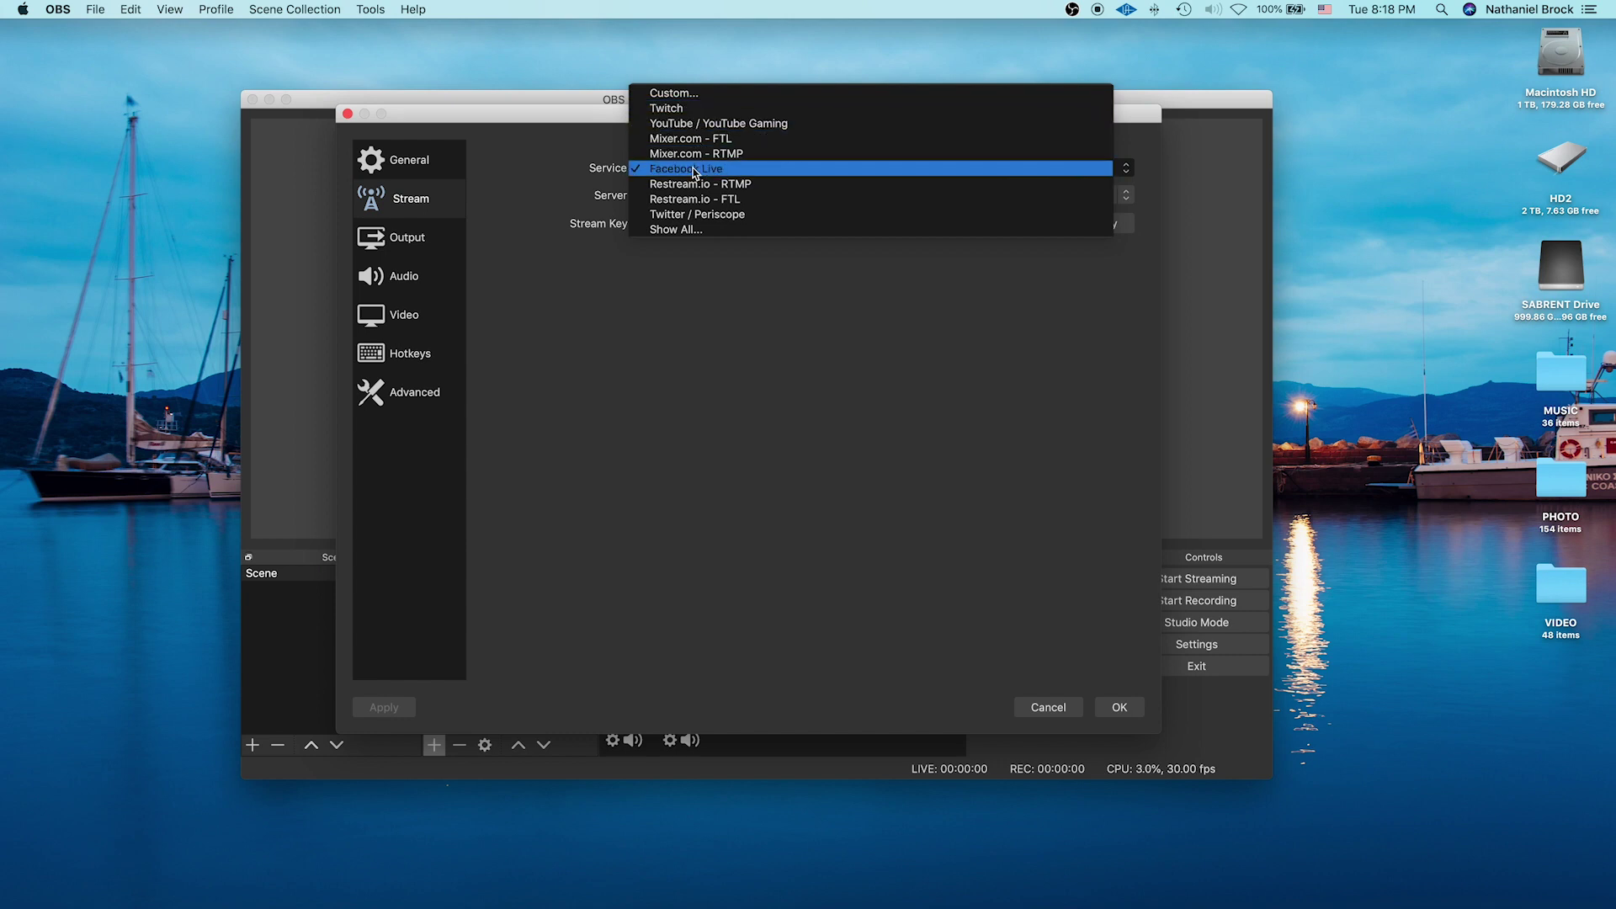
pyautogui.click(699, 170)
pyautogui.click(675, 221)
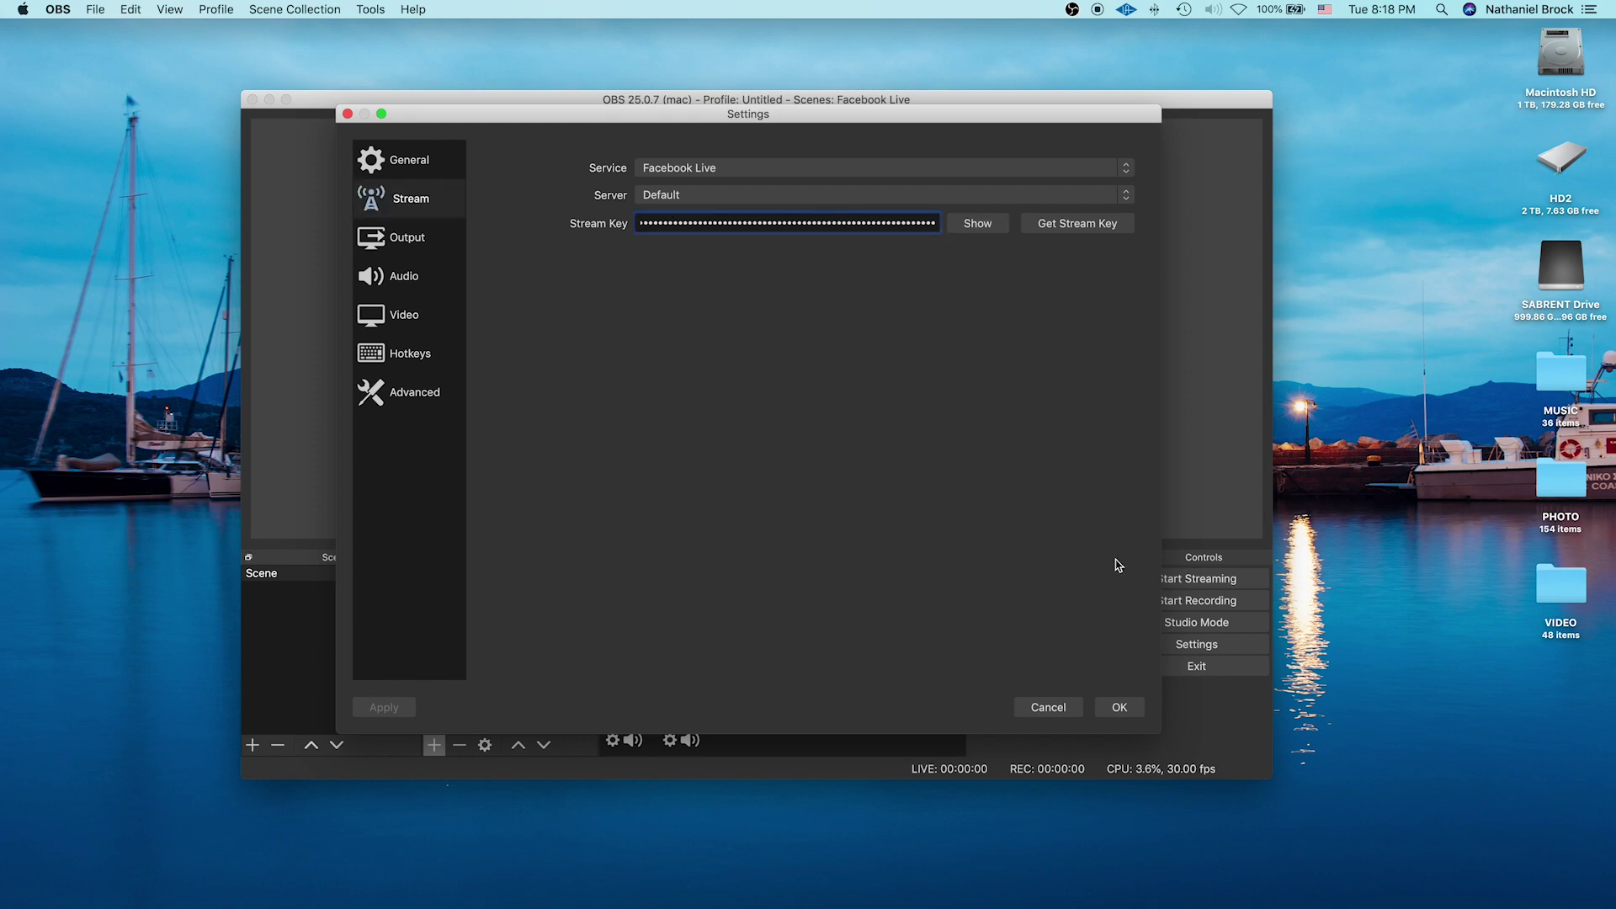
pyautogui.click(1119, 707)
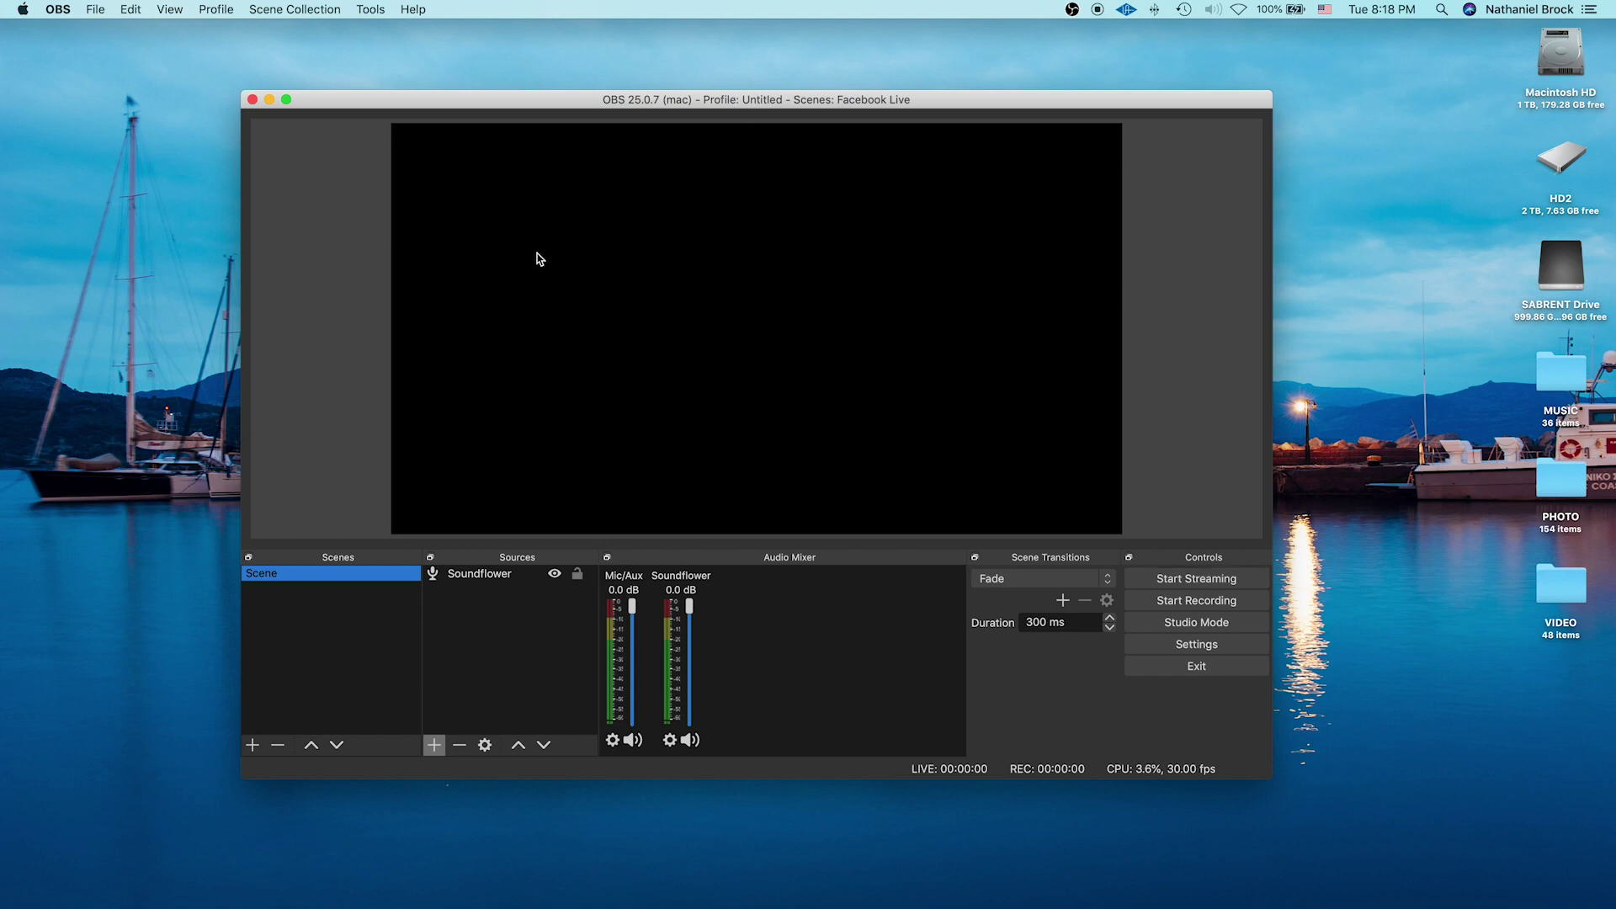
pyautogui.press('super+q')
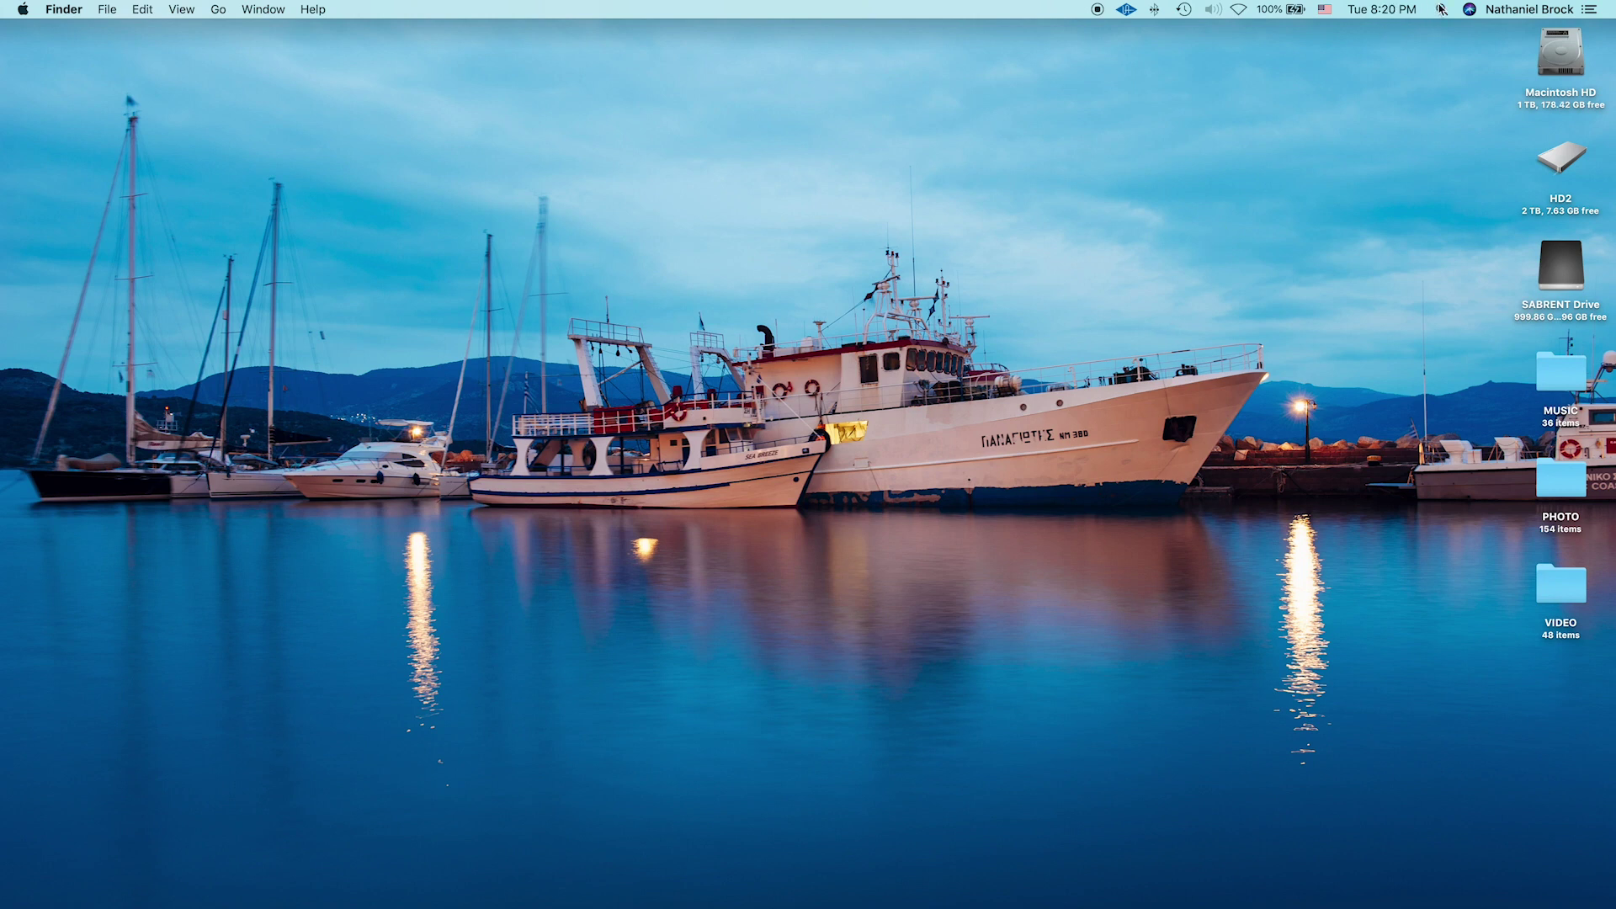
# Launch Logic Pro X and create an empty project with one software instrument track
pyautogui.click(1438, 9)
pyautogui.write('logic')
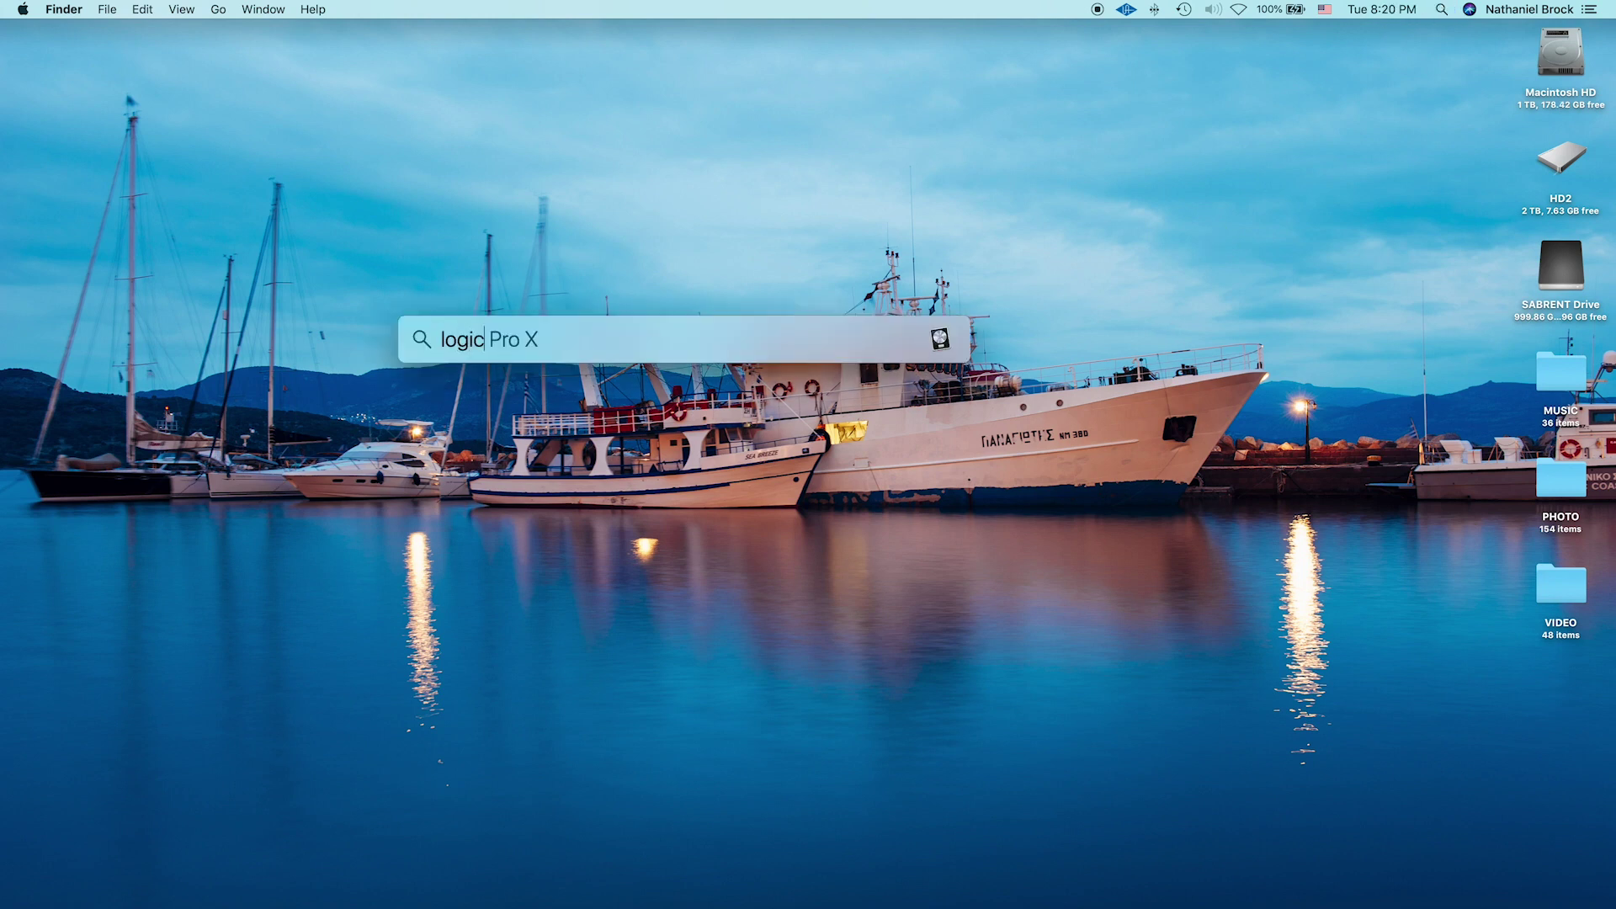
pyautogui.press('Return')
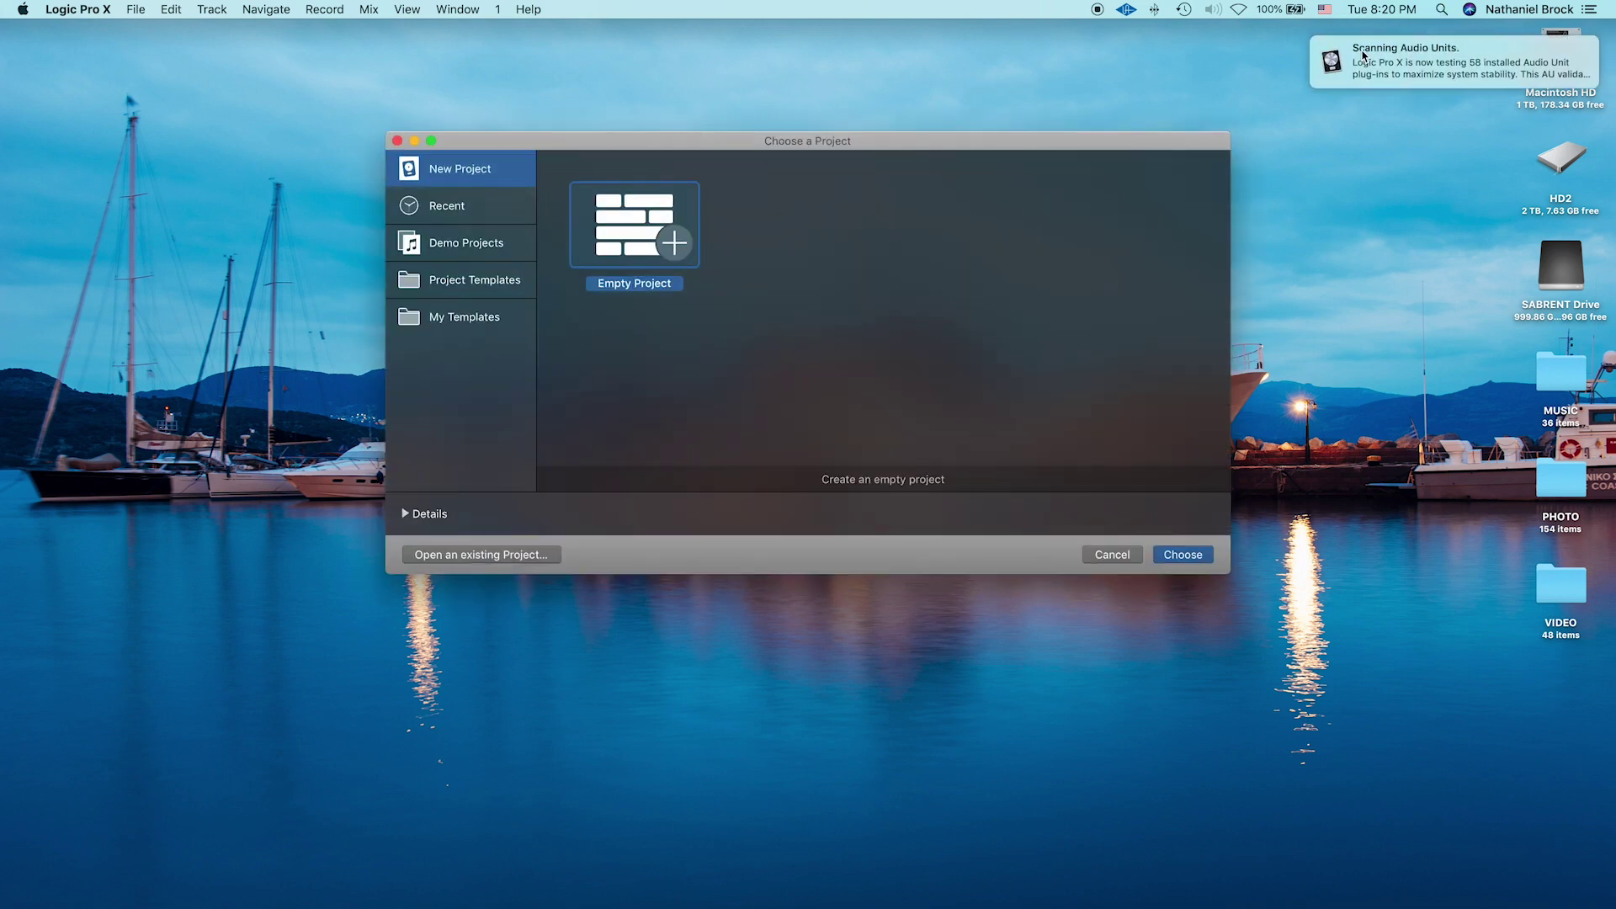
pyautogui.click(1194, 554)
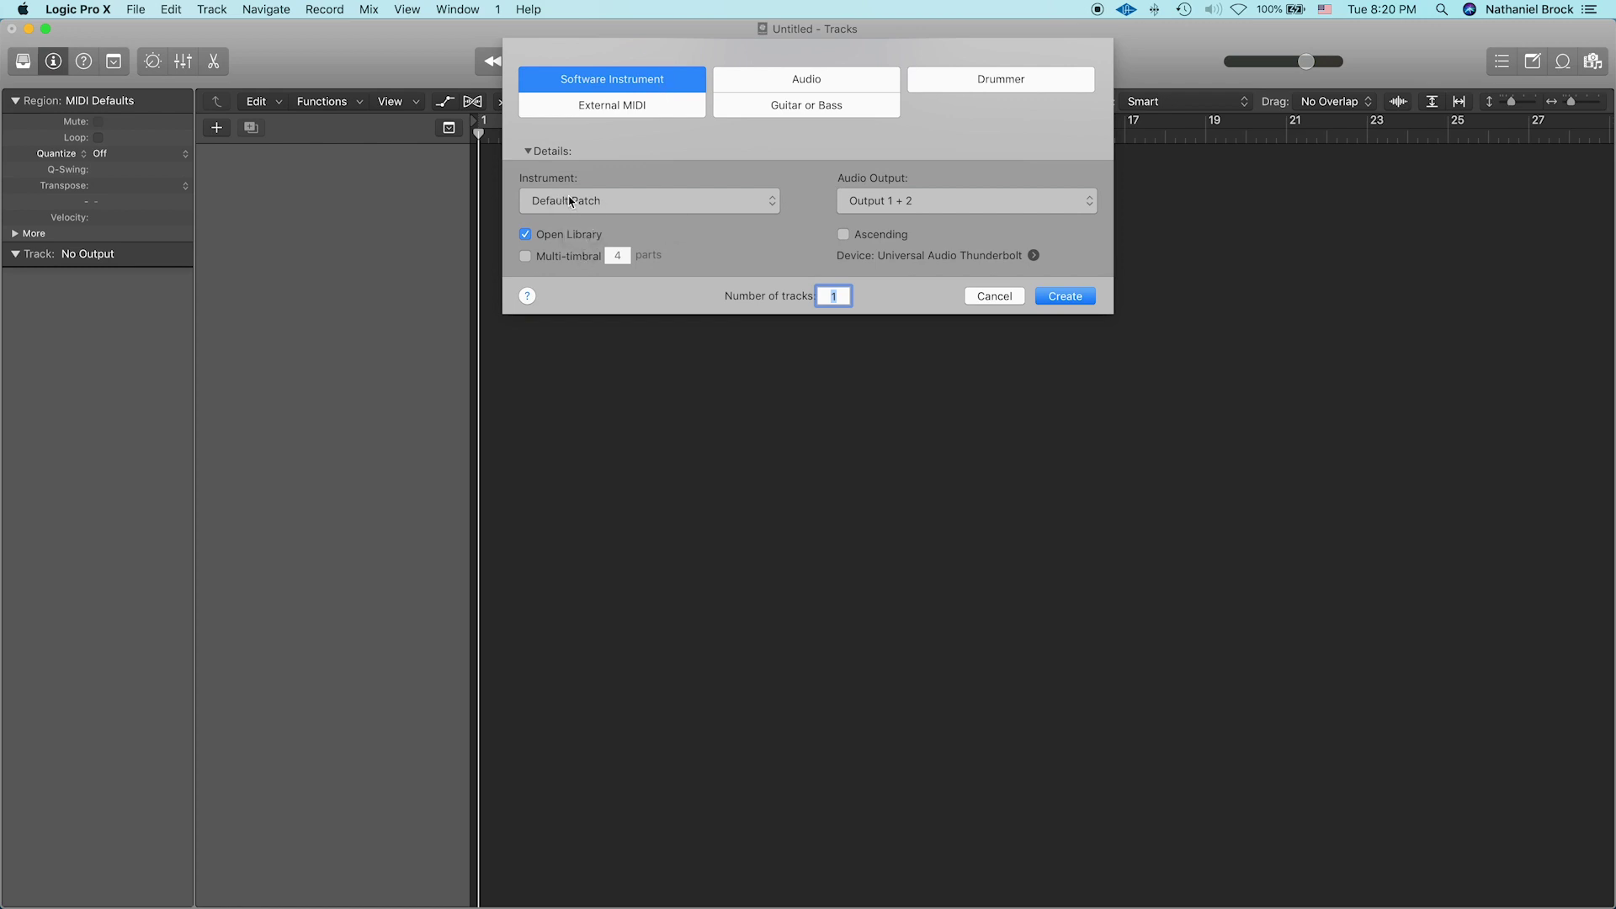
pyautogui.click(1064, 297)
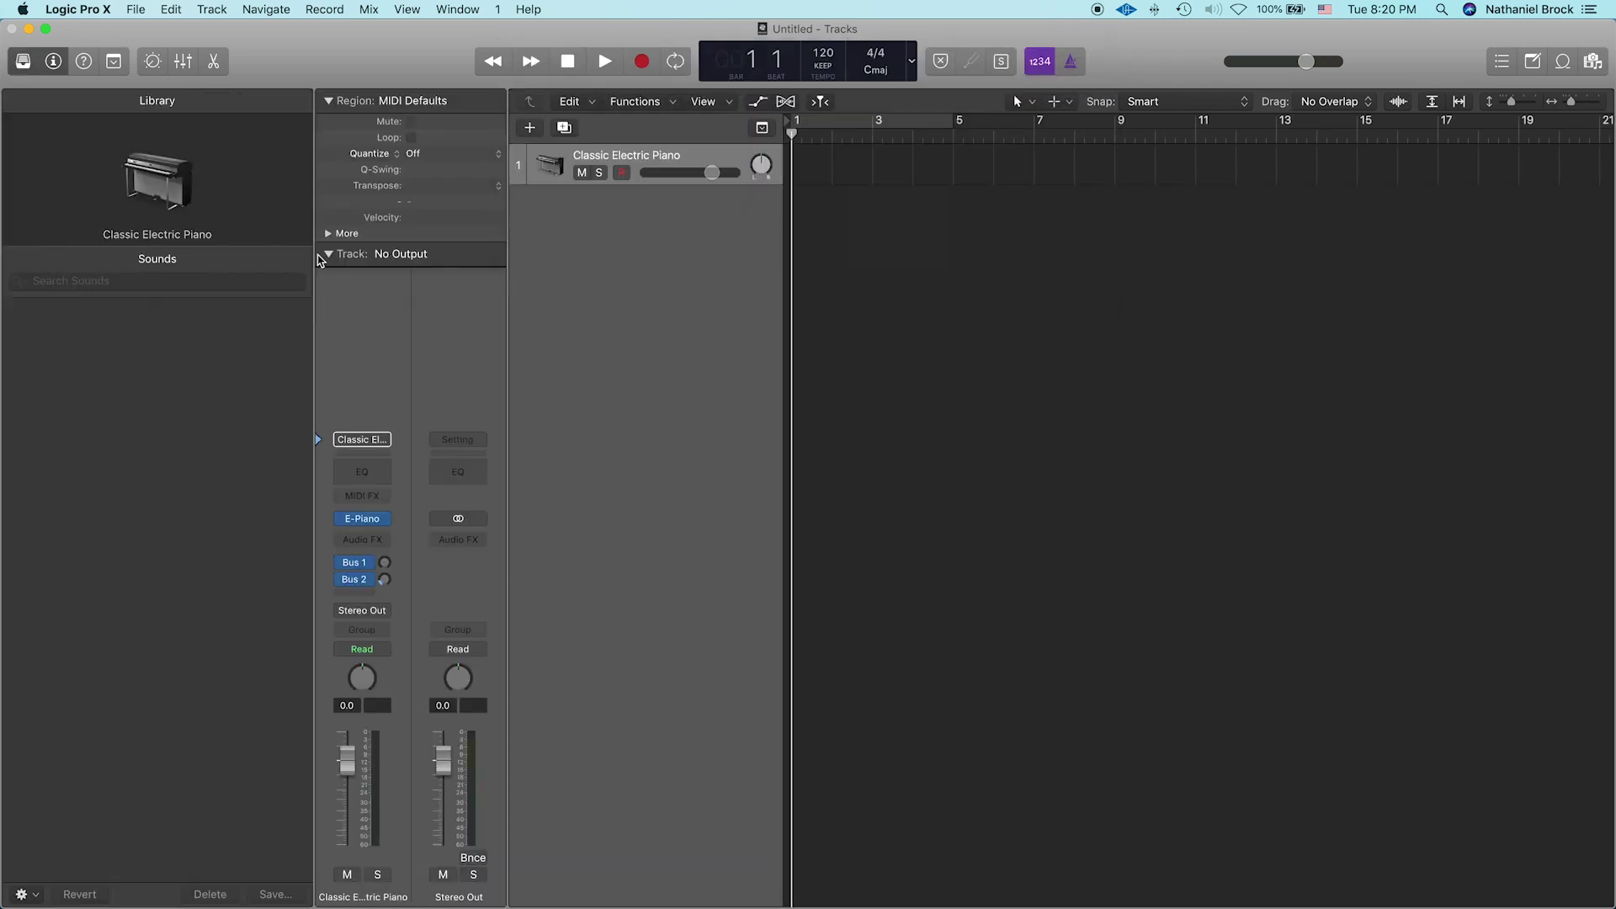
pyautogui.click(326, 254)
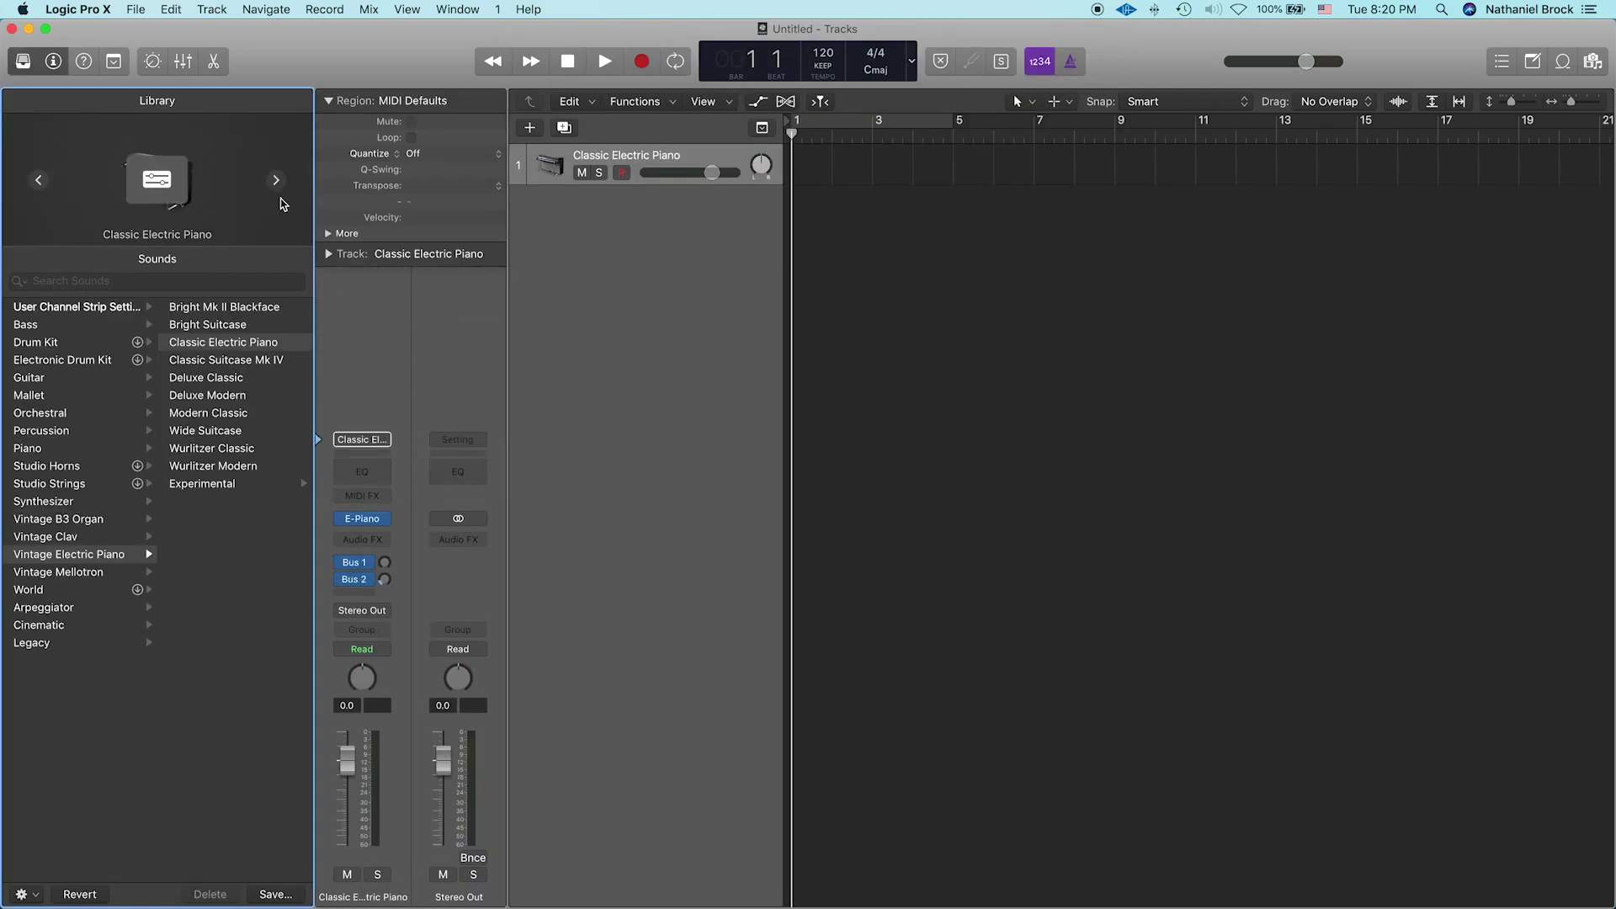
pyautogui.click(77, 9)
# Set Logic's output device to Apollo + Soundflower, input to Universal Audio Thunderbolt, and apply
pyautogui.moveTo(79, 54)
pyautogui.click(324, 71)
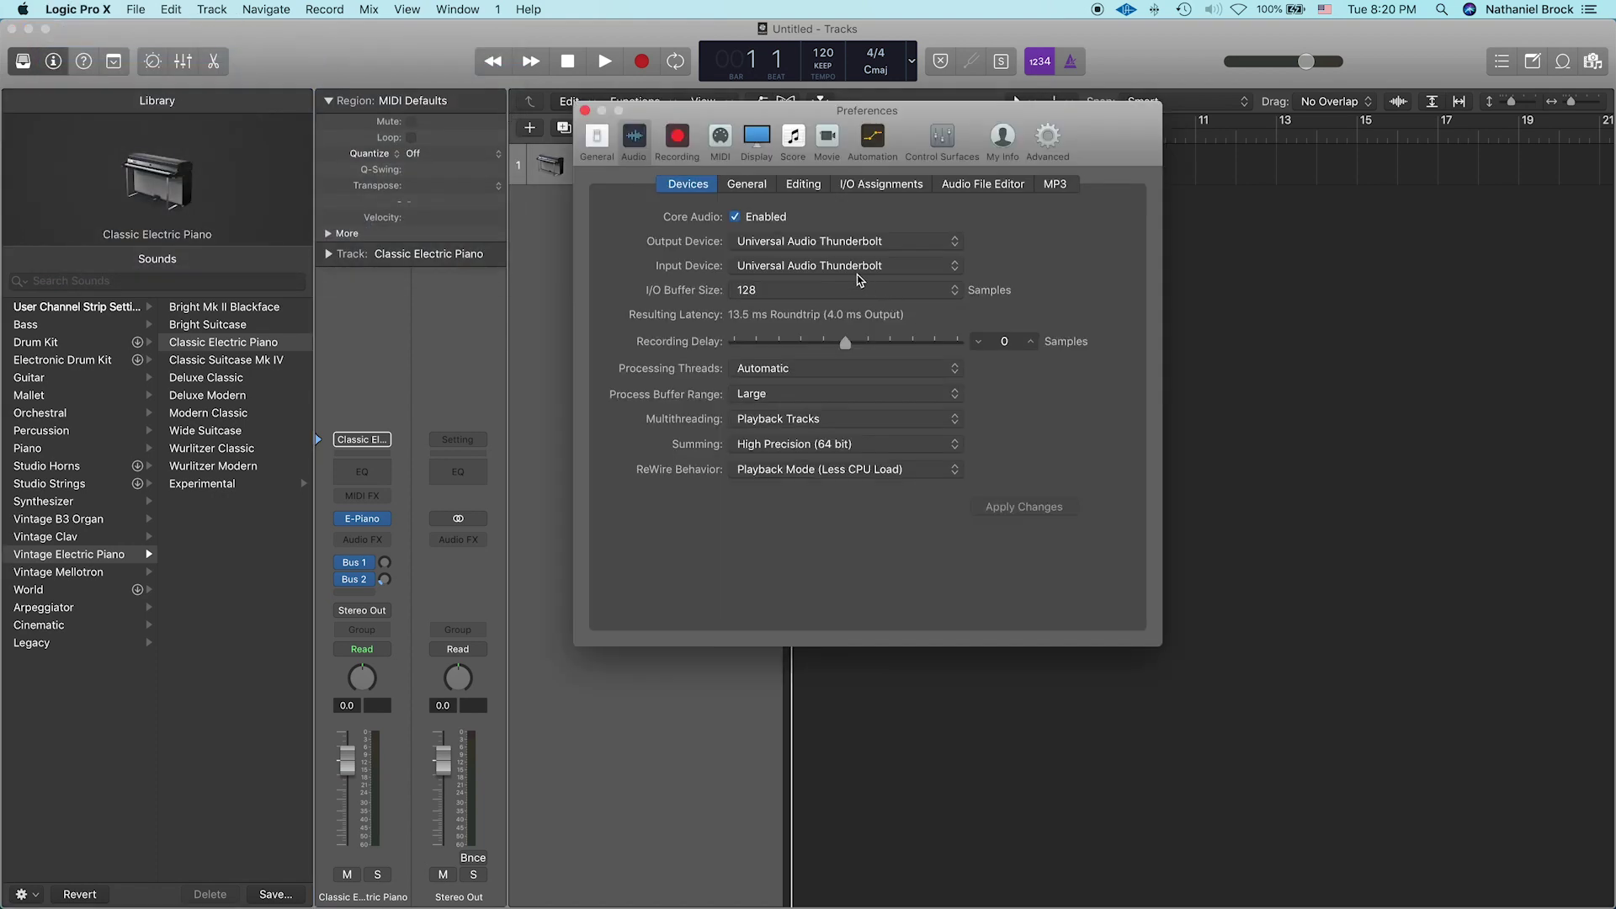
pyautogui.click(792, 256)
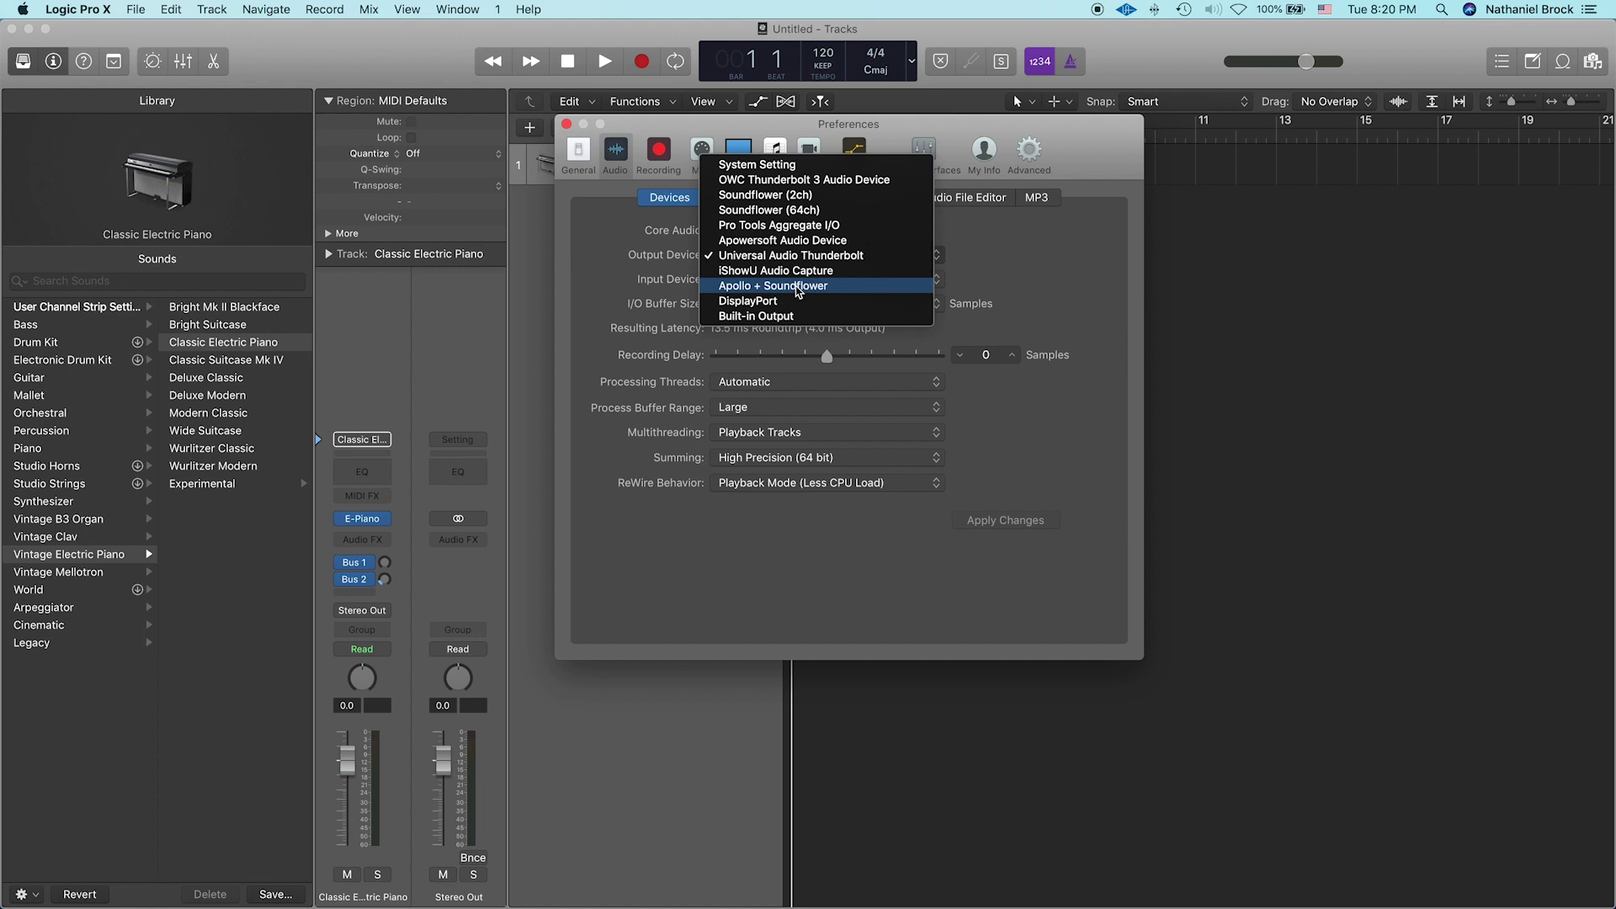
pyautogui.click(798, 289)
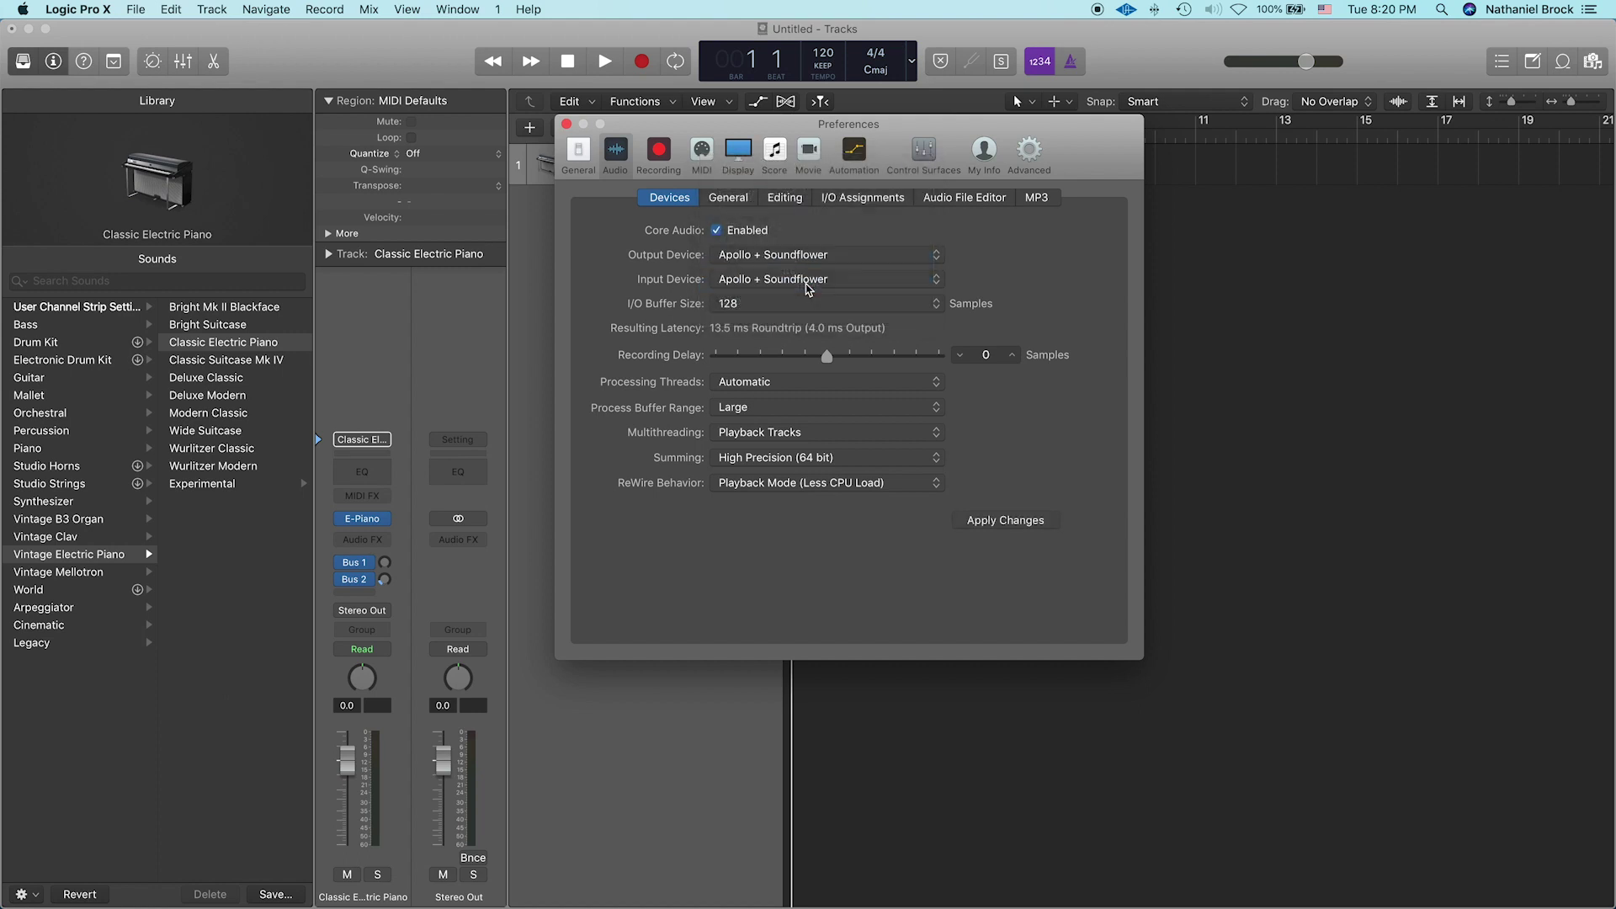
pyautogui.click(744, 280)
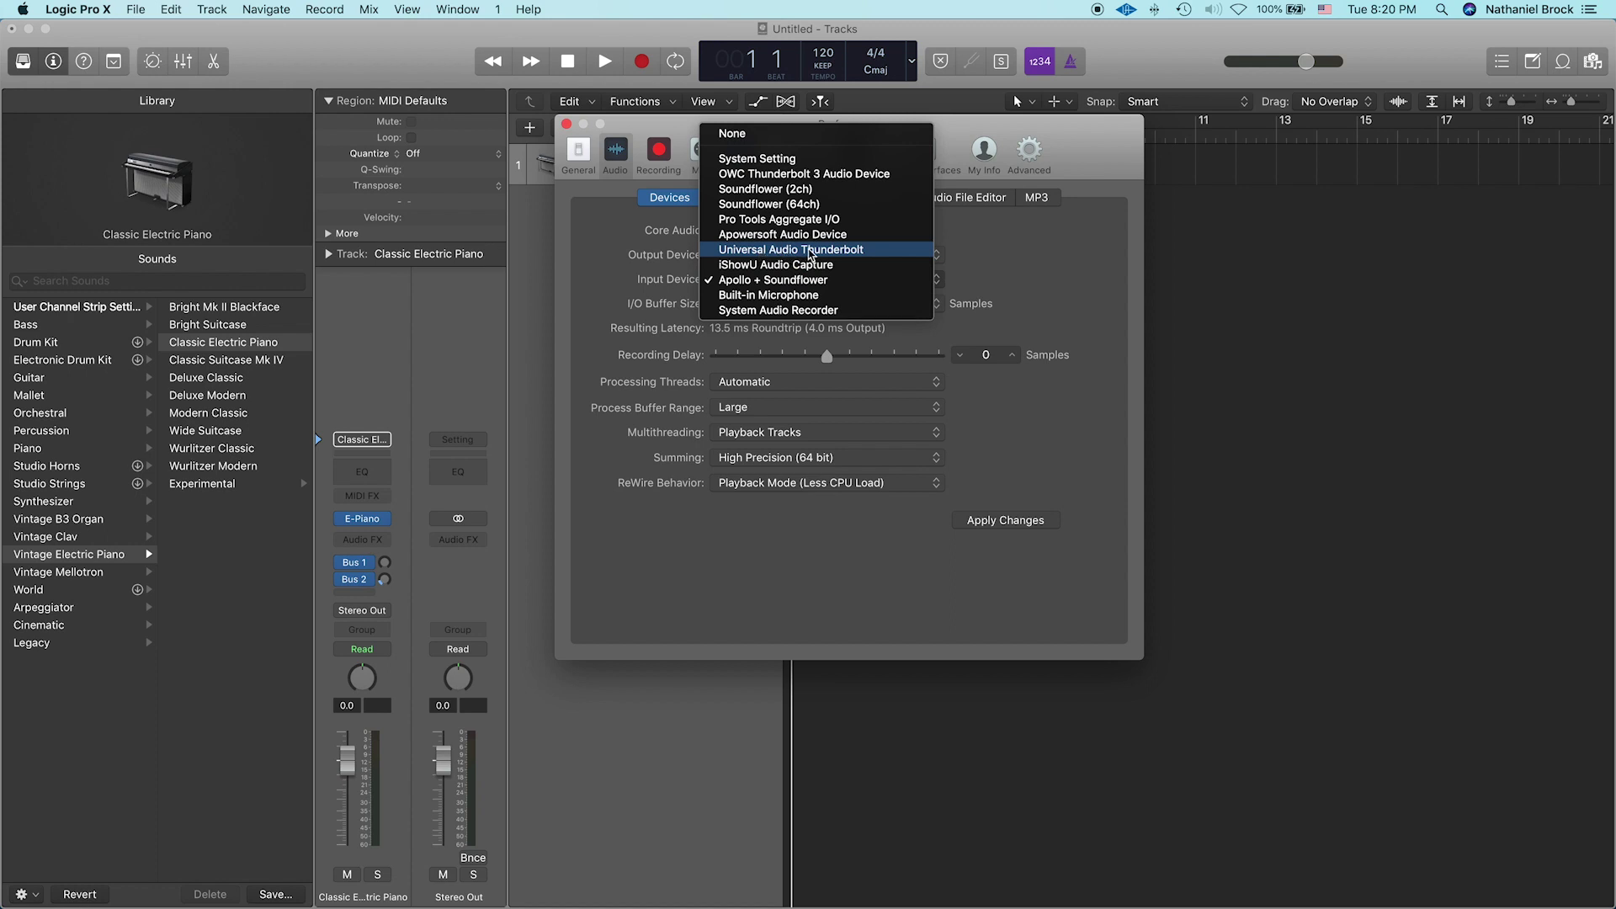
pyautogui.click(810, 255)
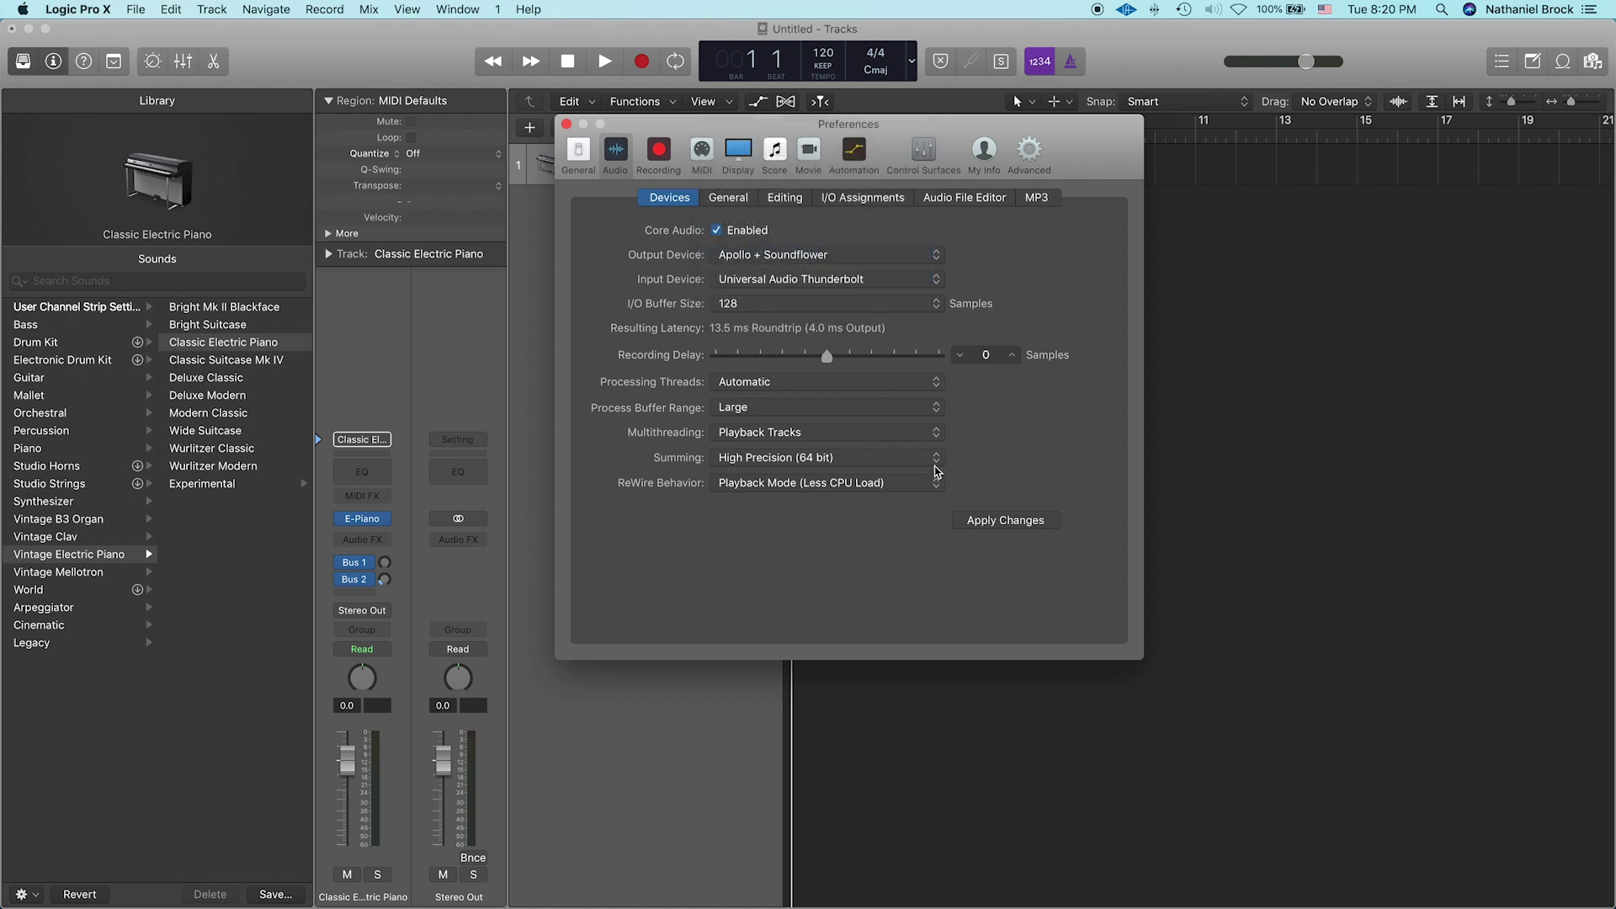
pyautogui.click(994, 519)
pyautogui.click(566, 124)
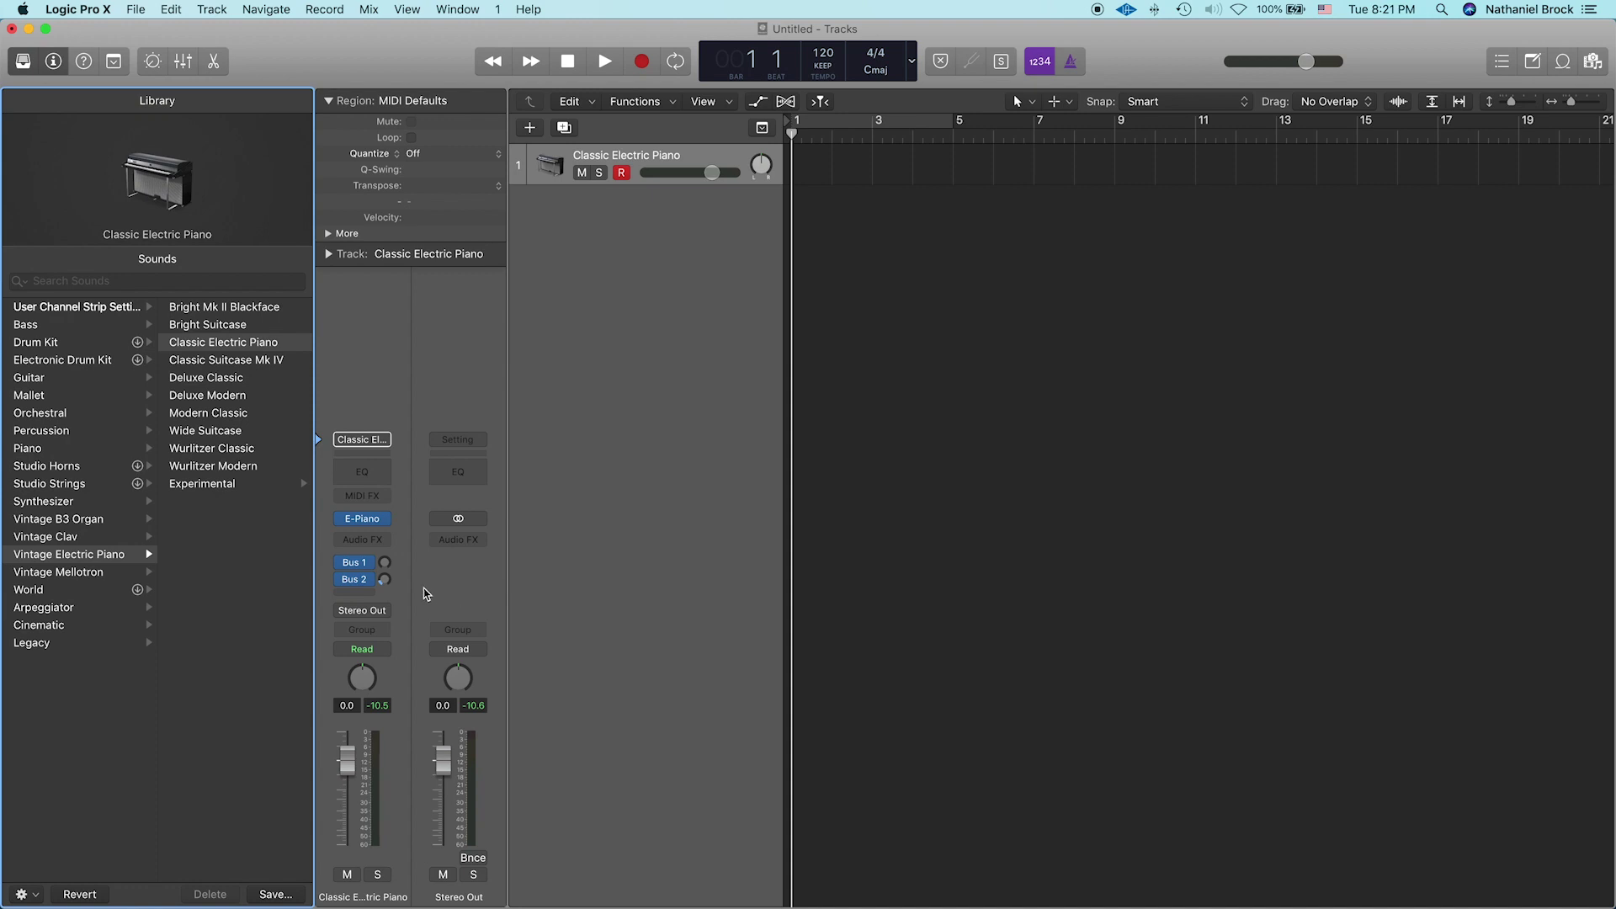
# Remove the Classic Electric Piano channel's Bus 1 and Bus 2 reverb sends
pyautogui.click(366, 564)
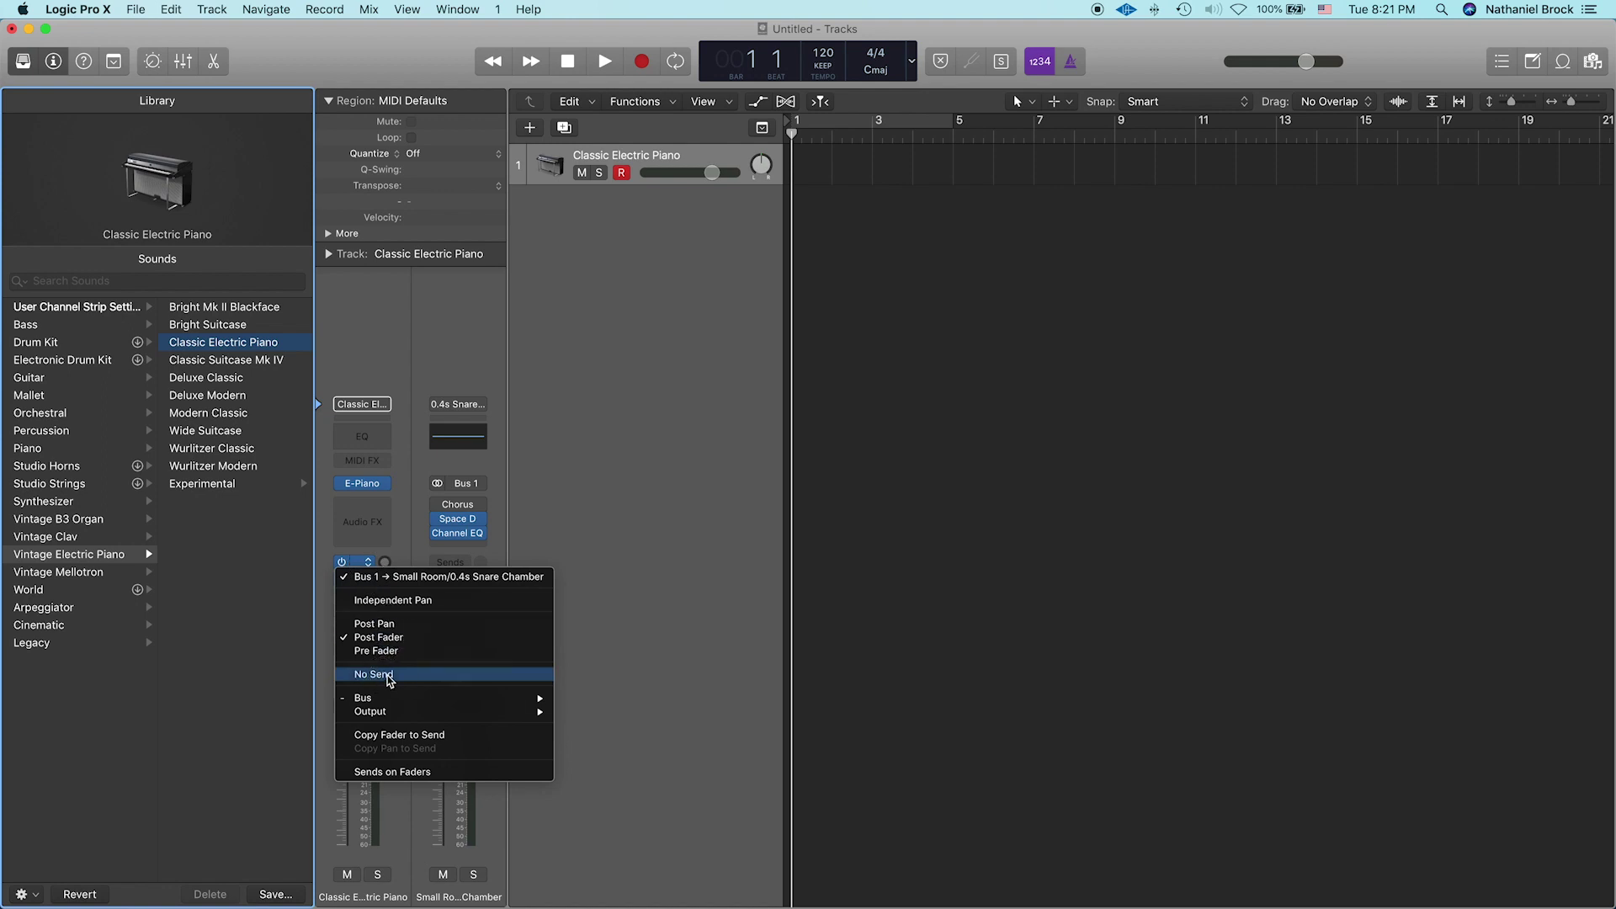
pyautogui.click(373, 674)
pyautogui.click(370, 586)
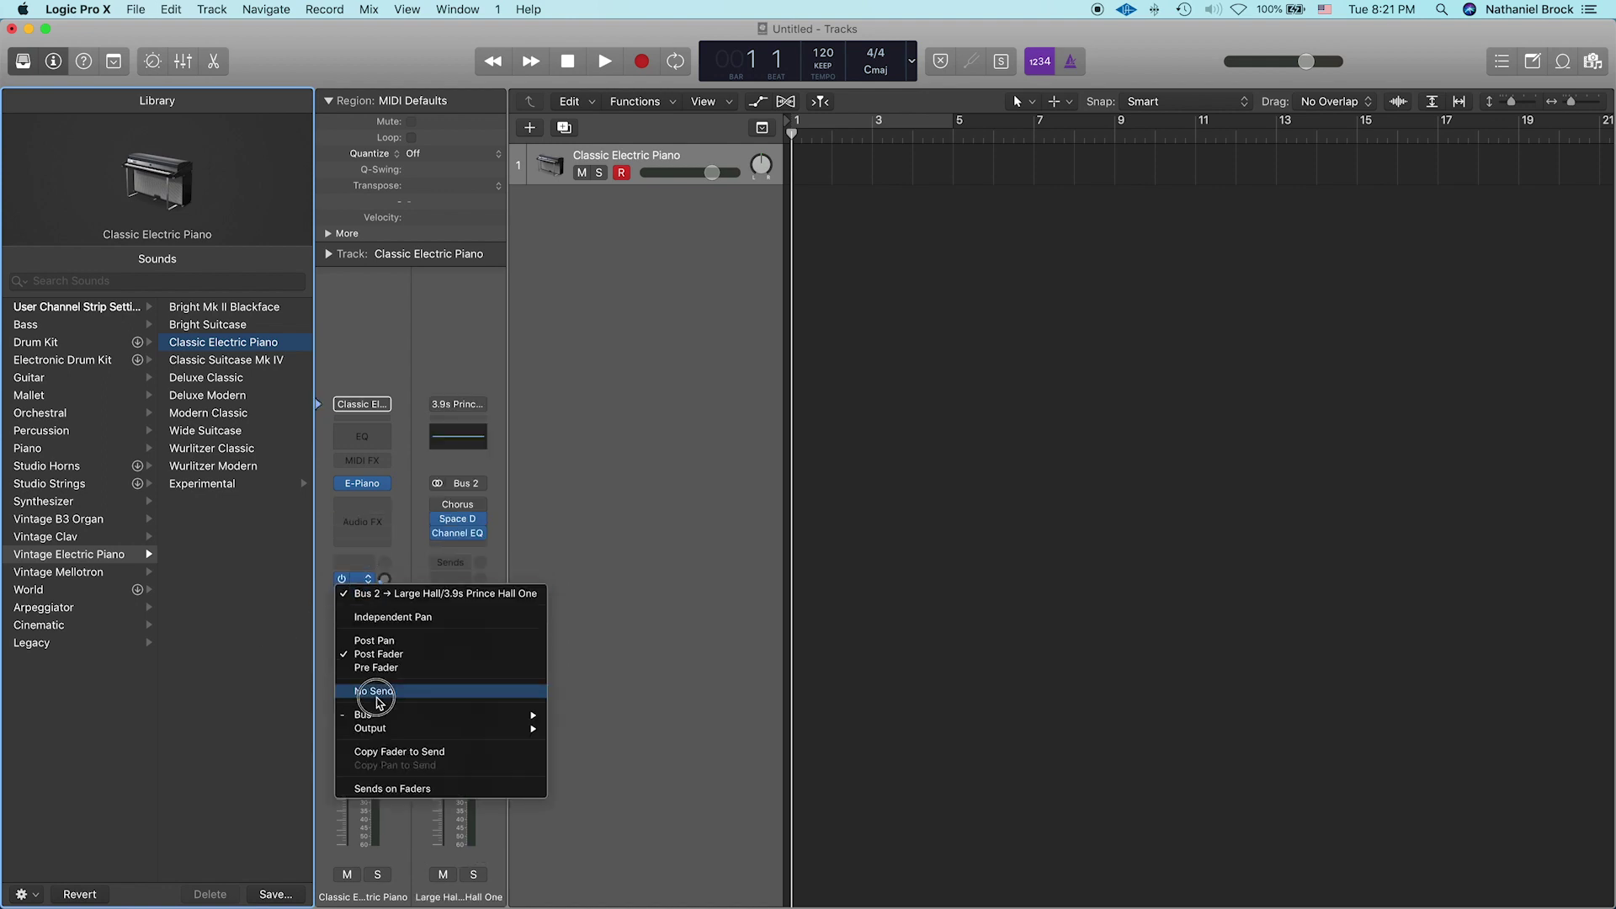
pyautogui.click(376, 701)
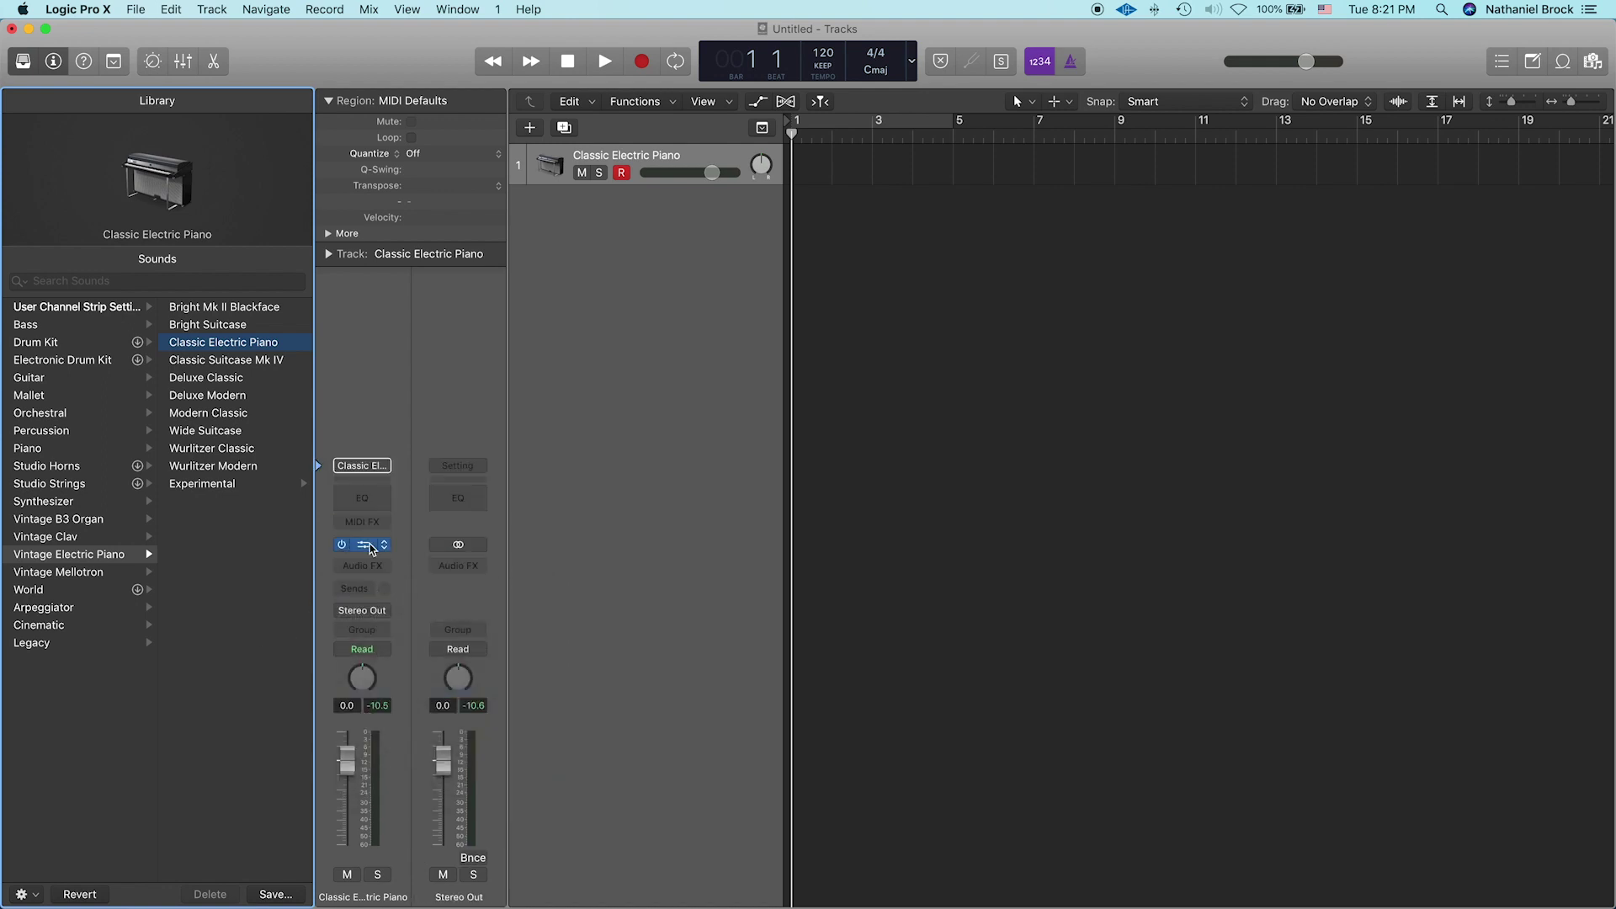
pyautogui.click(364, 593)
pyautogui.moveTo(368, 619)
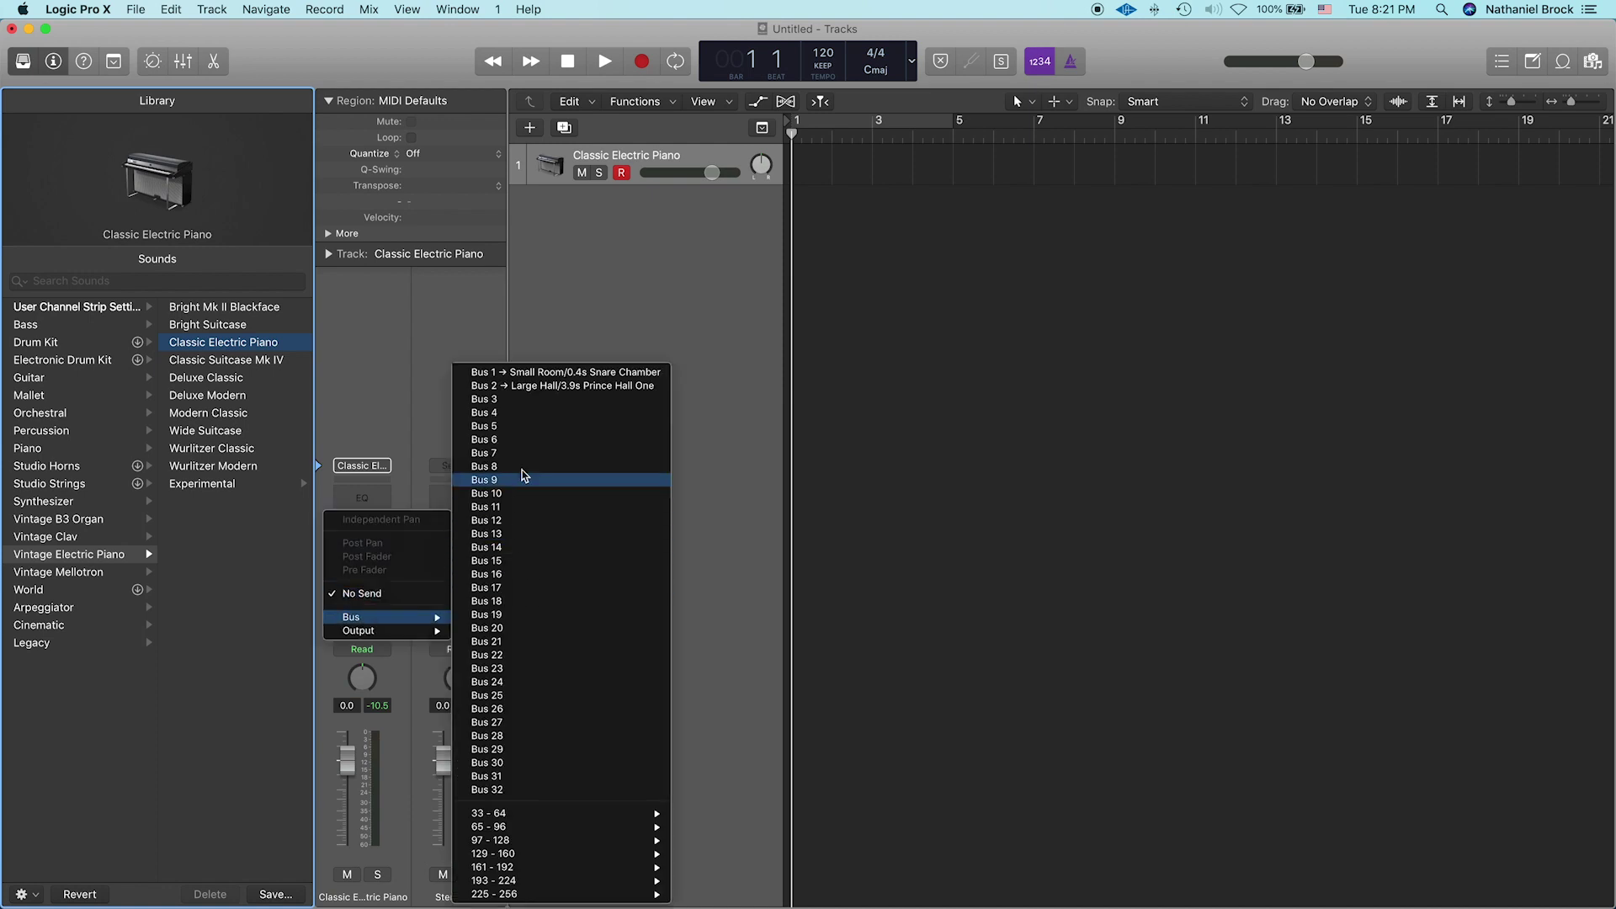
# Send the piano channel to Bus 3, naming the new Aux 3 channel 'MON' routed to Output 3-4
pyautogui.click(522, 401)
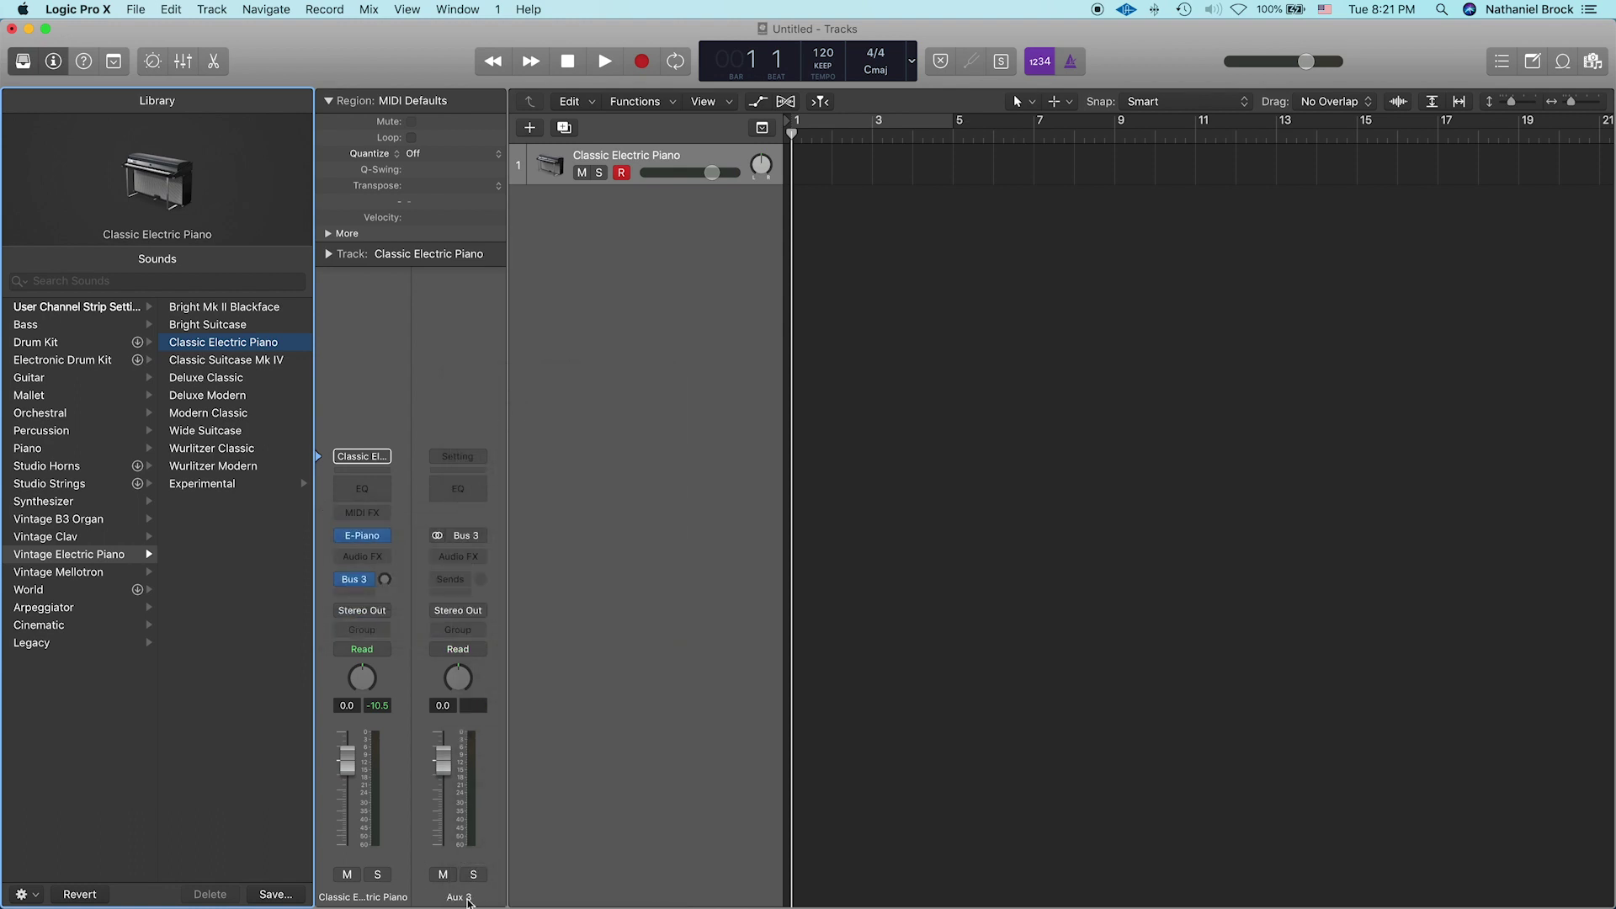
pyautogui.doubleClick(461, 897)
pyautogui.write('MON')
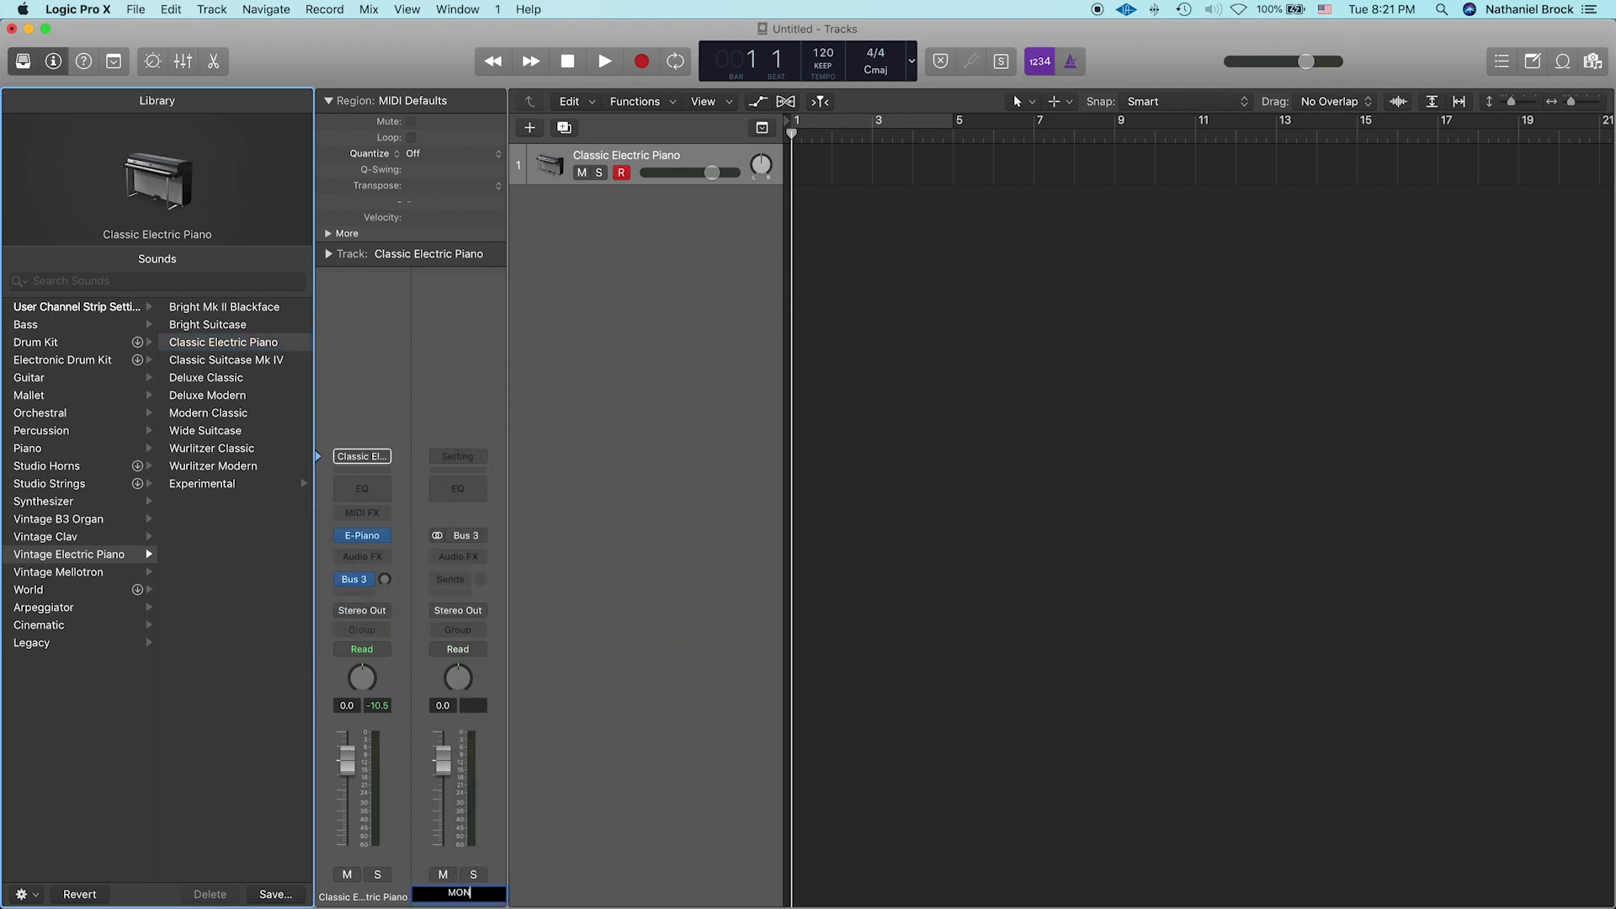
pyautogui.press('Return')
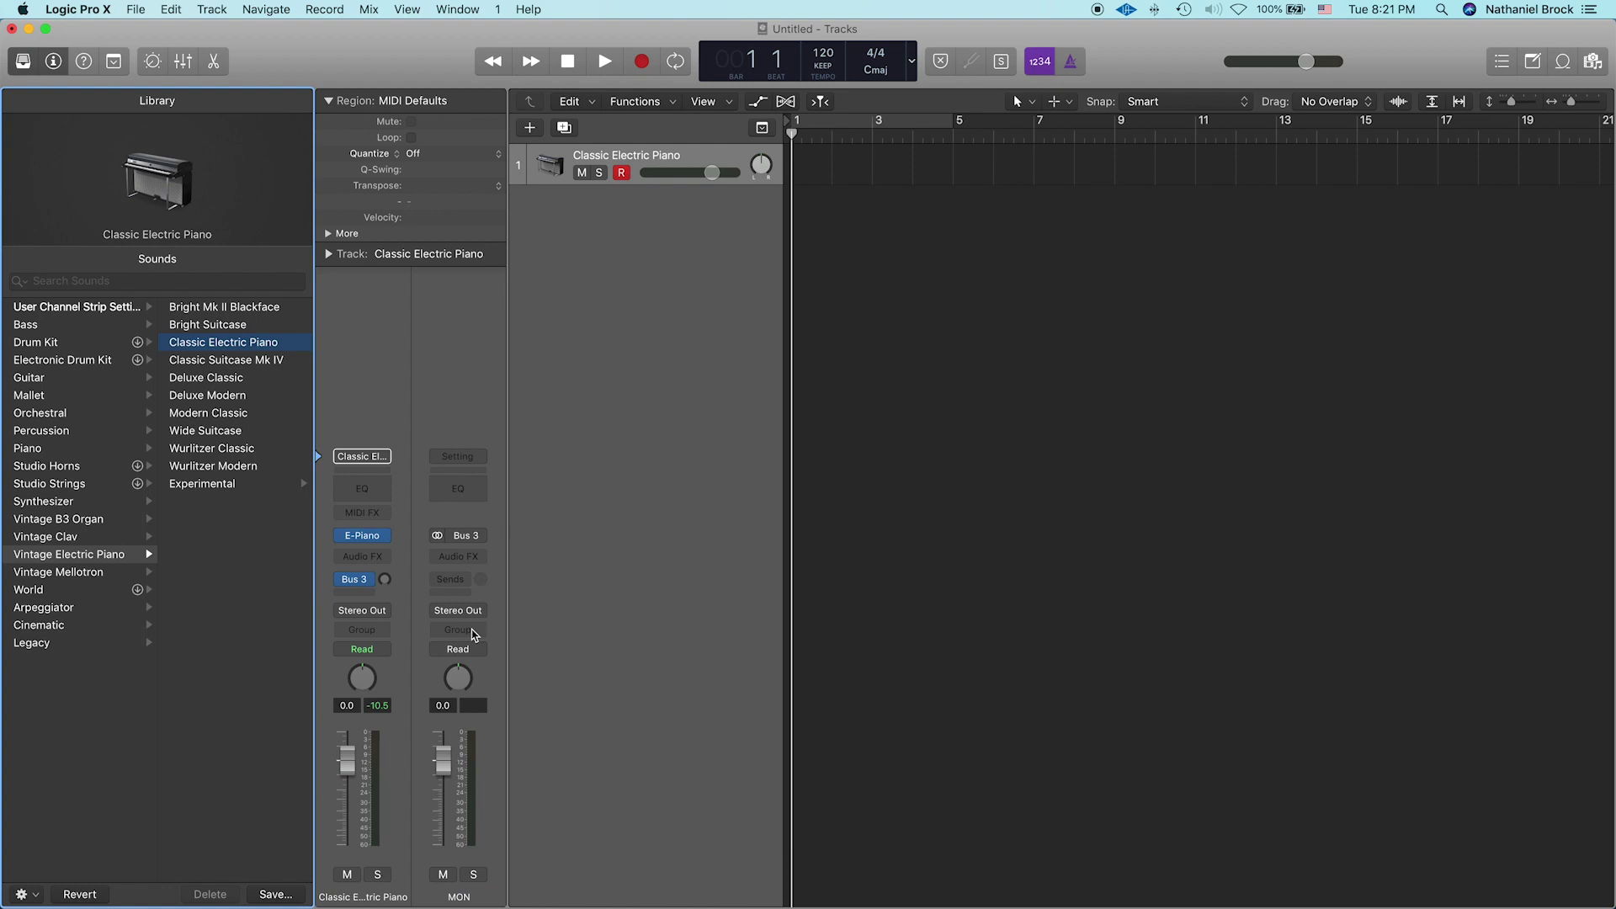
pyautogui.click(462, 611)
pyautogui.moveTo(481, 671)
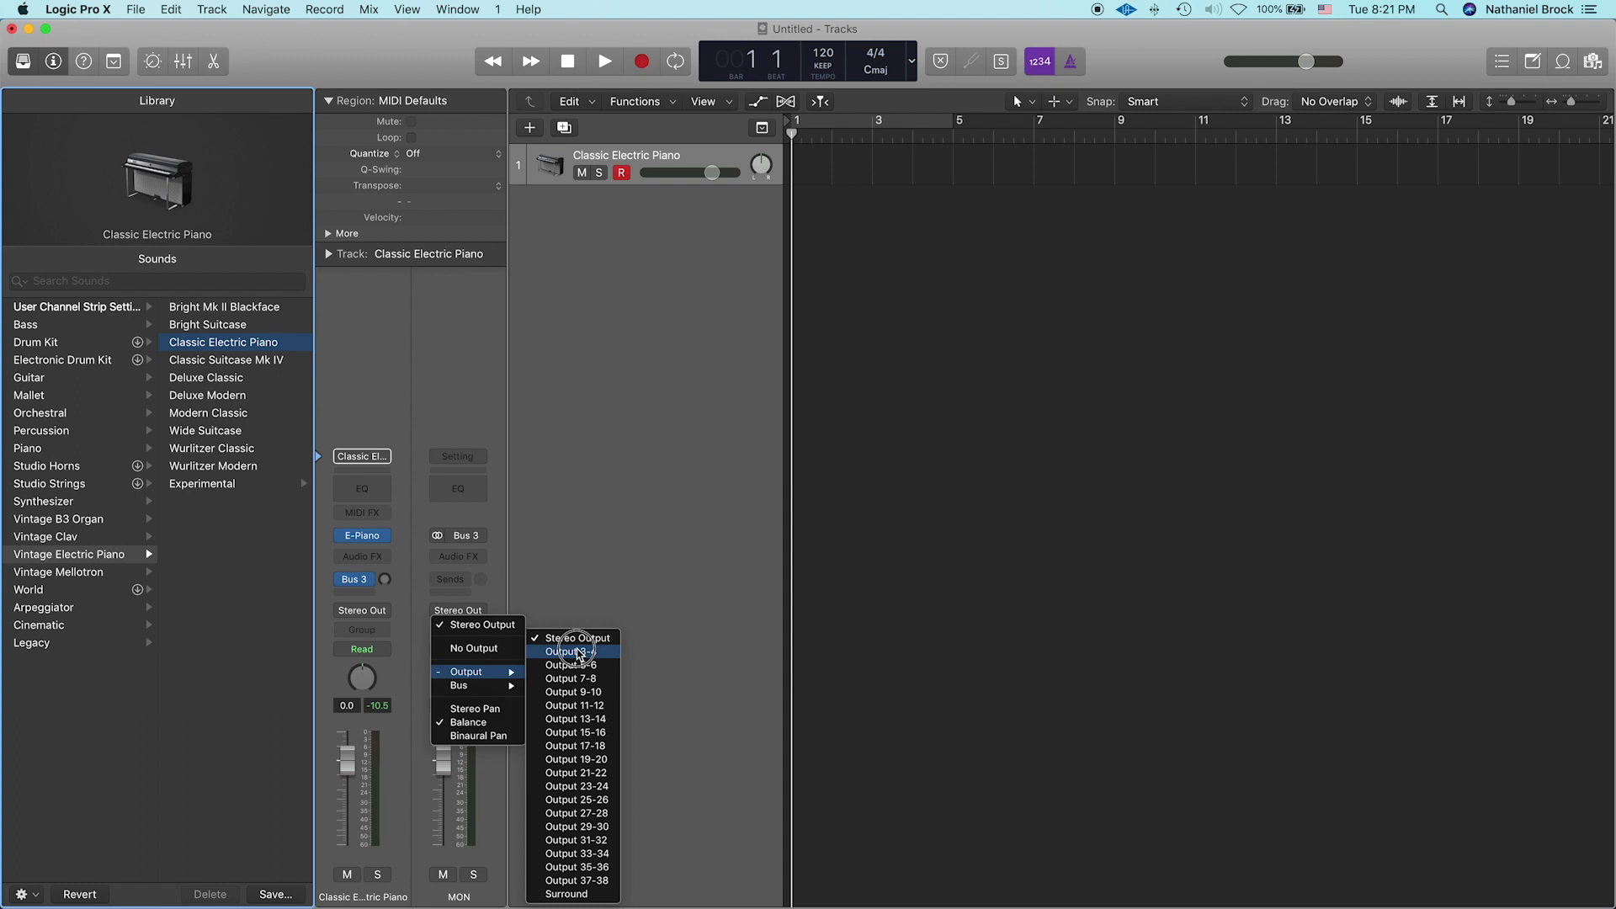
pyautogui.click(579, 652)
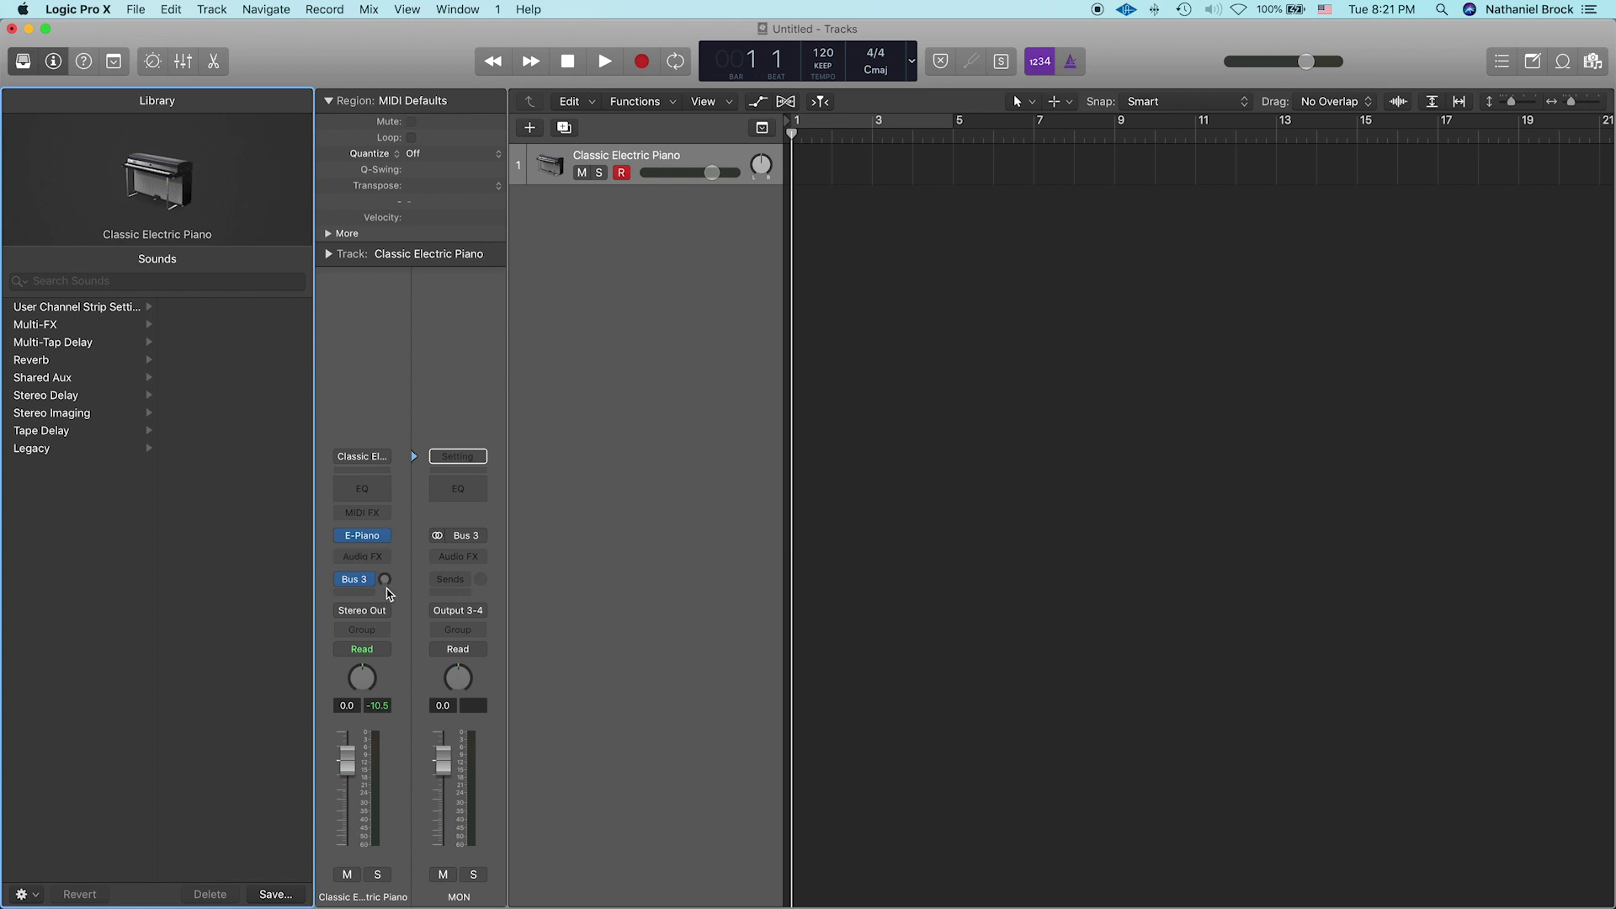
# Leave the piano channel's main output on Stereo Out
pyautogui.click(387, 582)
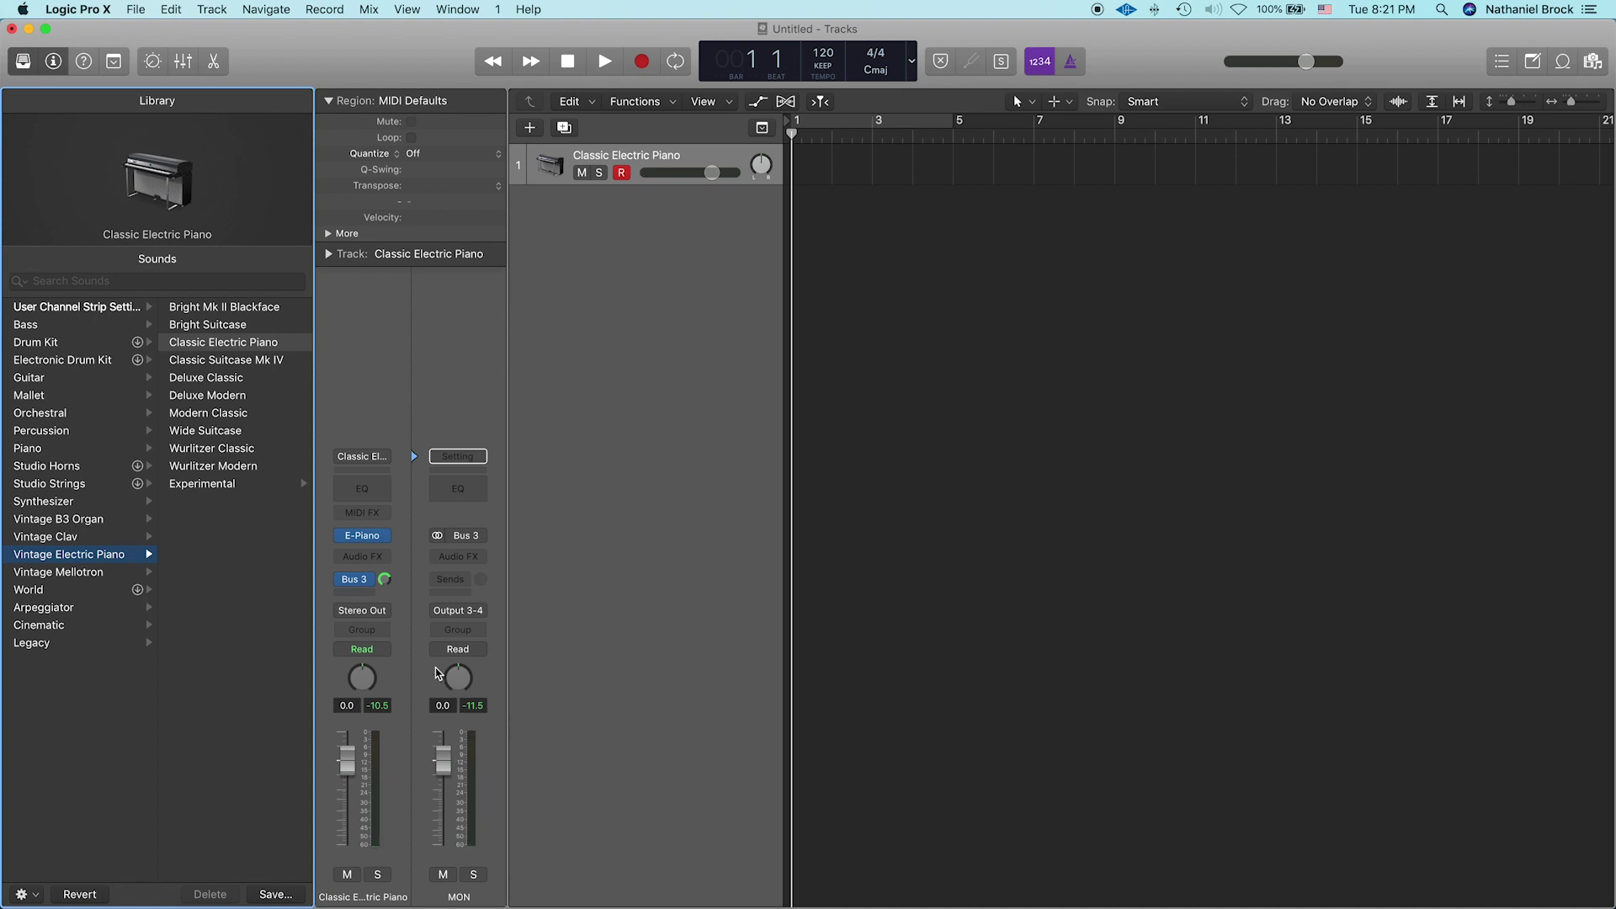
pyautogui.click(368, 611)
pyautogui.click(649, 636)
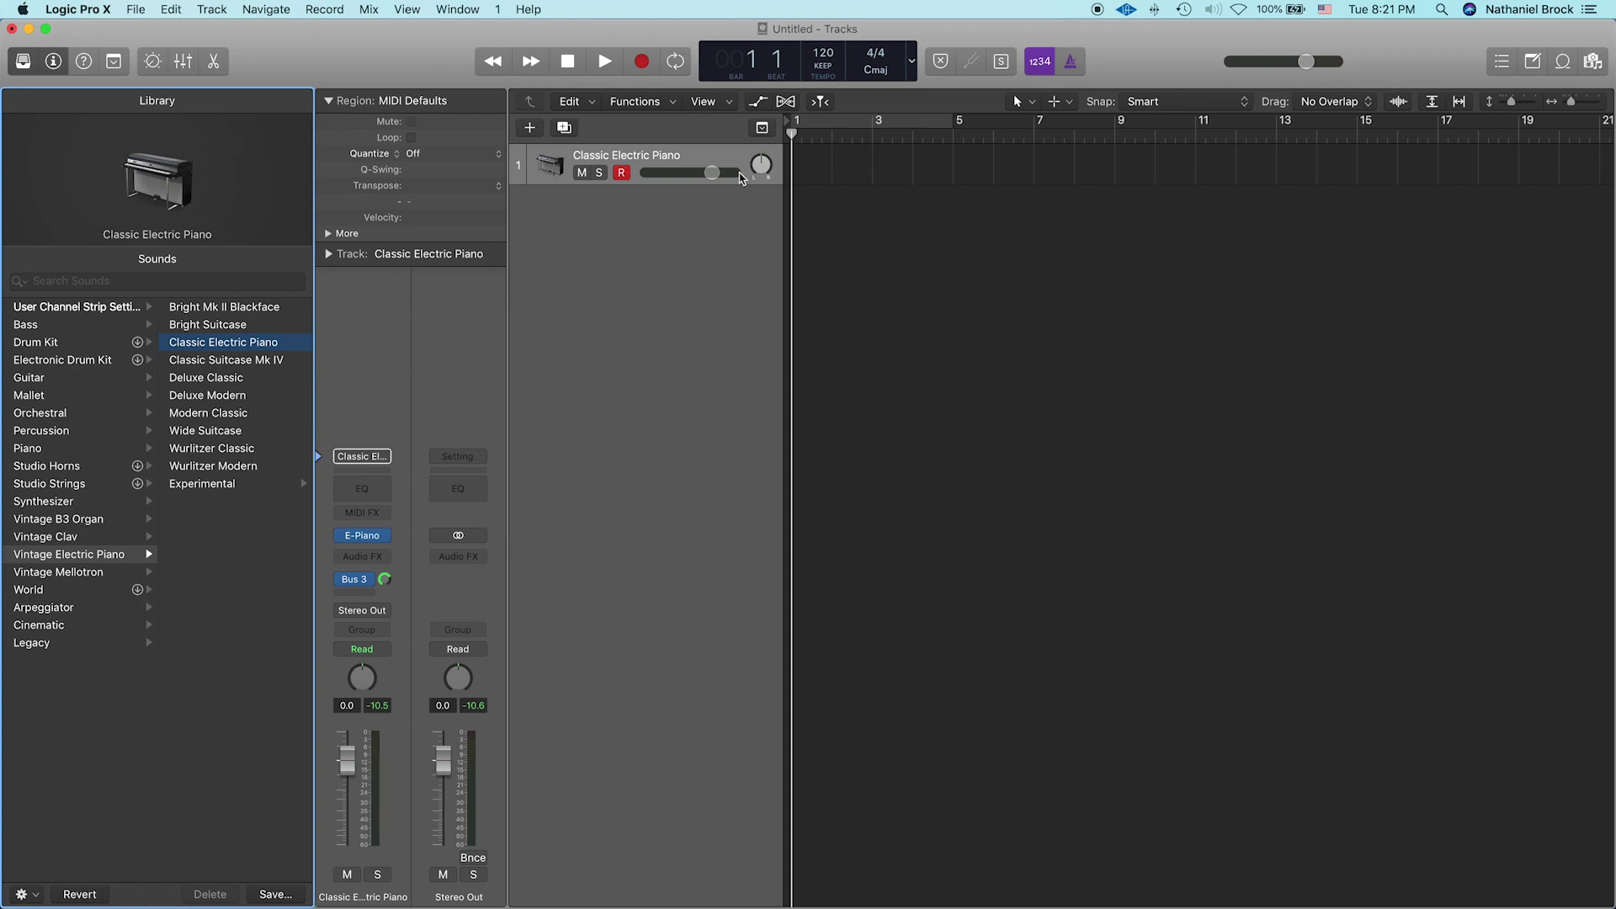
# Create a new audio track, Audio 1, keeping Input 1 as its input
pyautogui.click(539, 128)
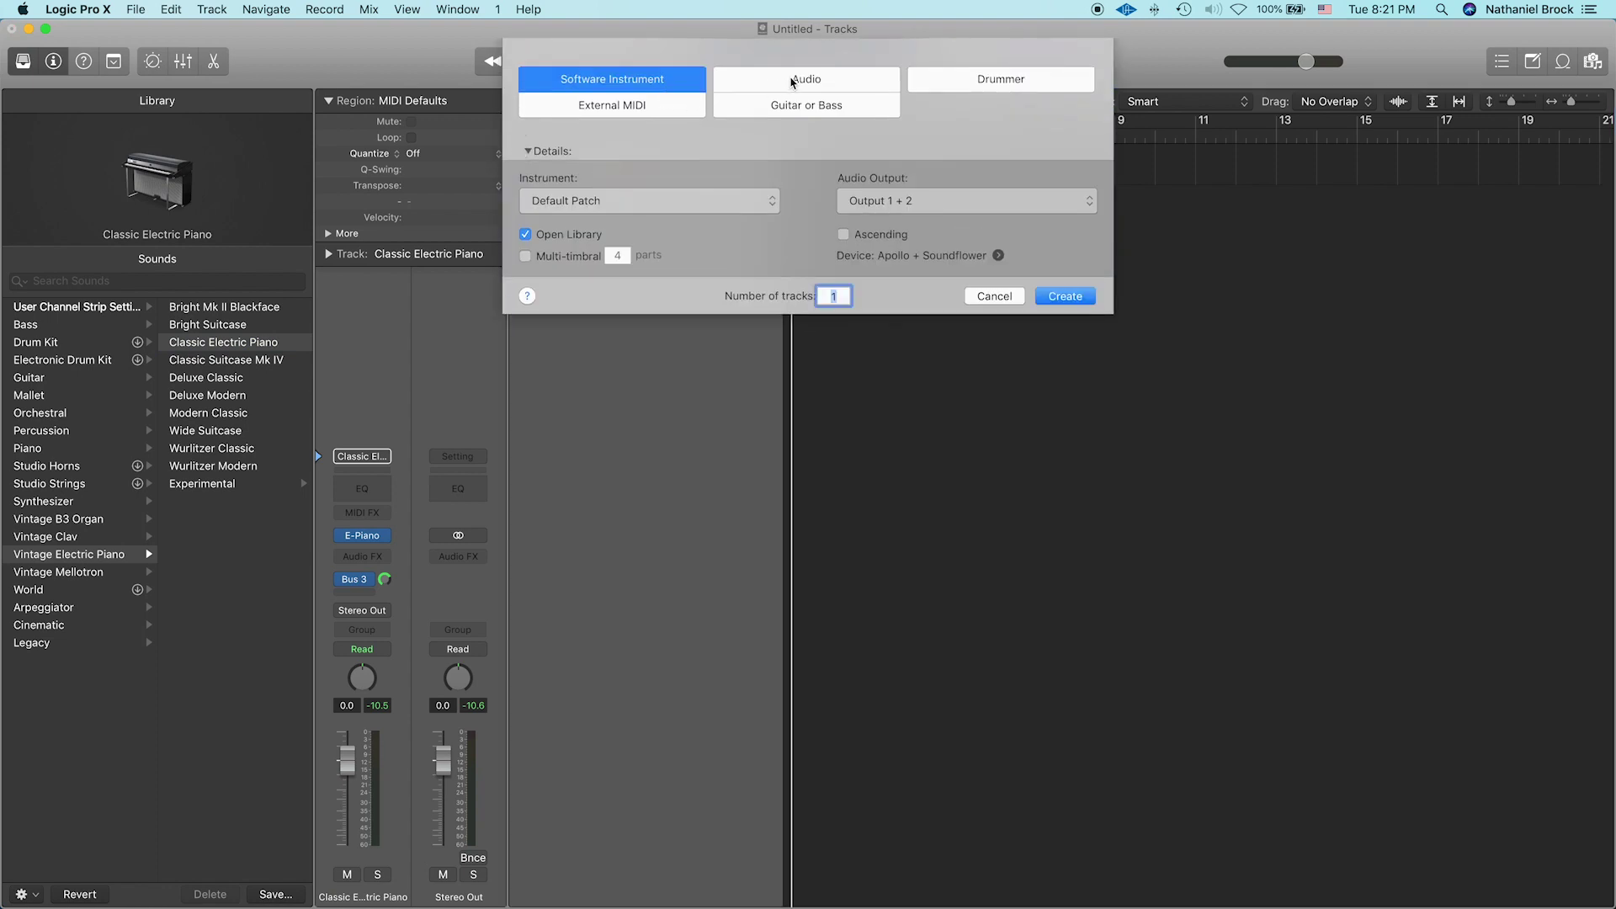
pyautogui.click(792, 82)
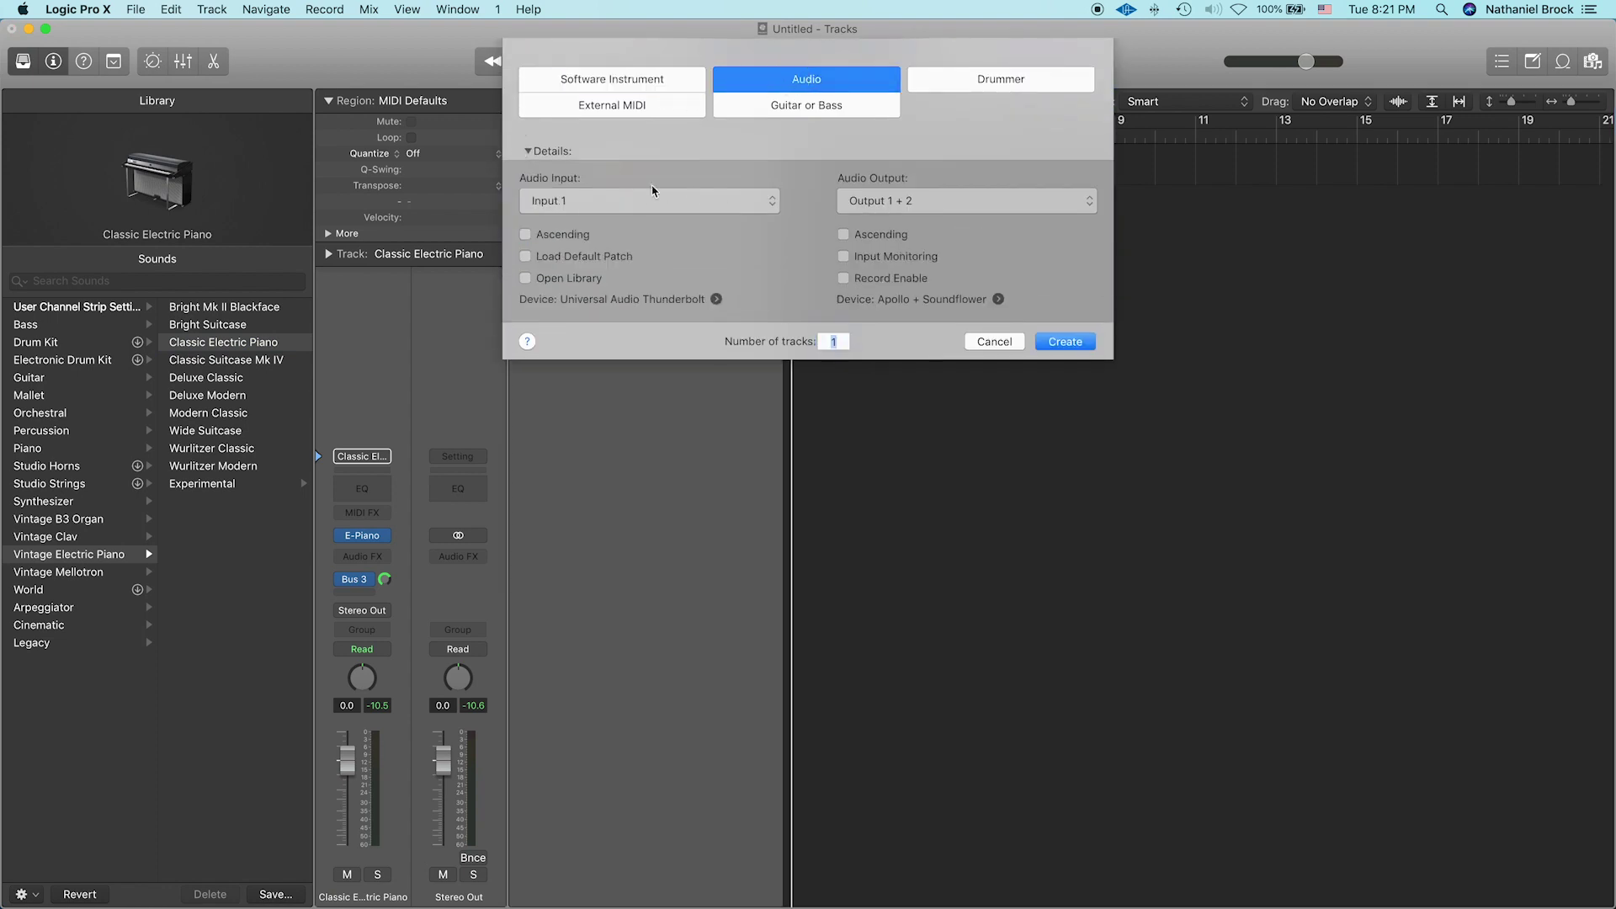
pyautogui.click(1065, 342)
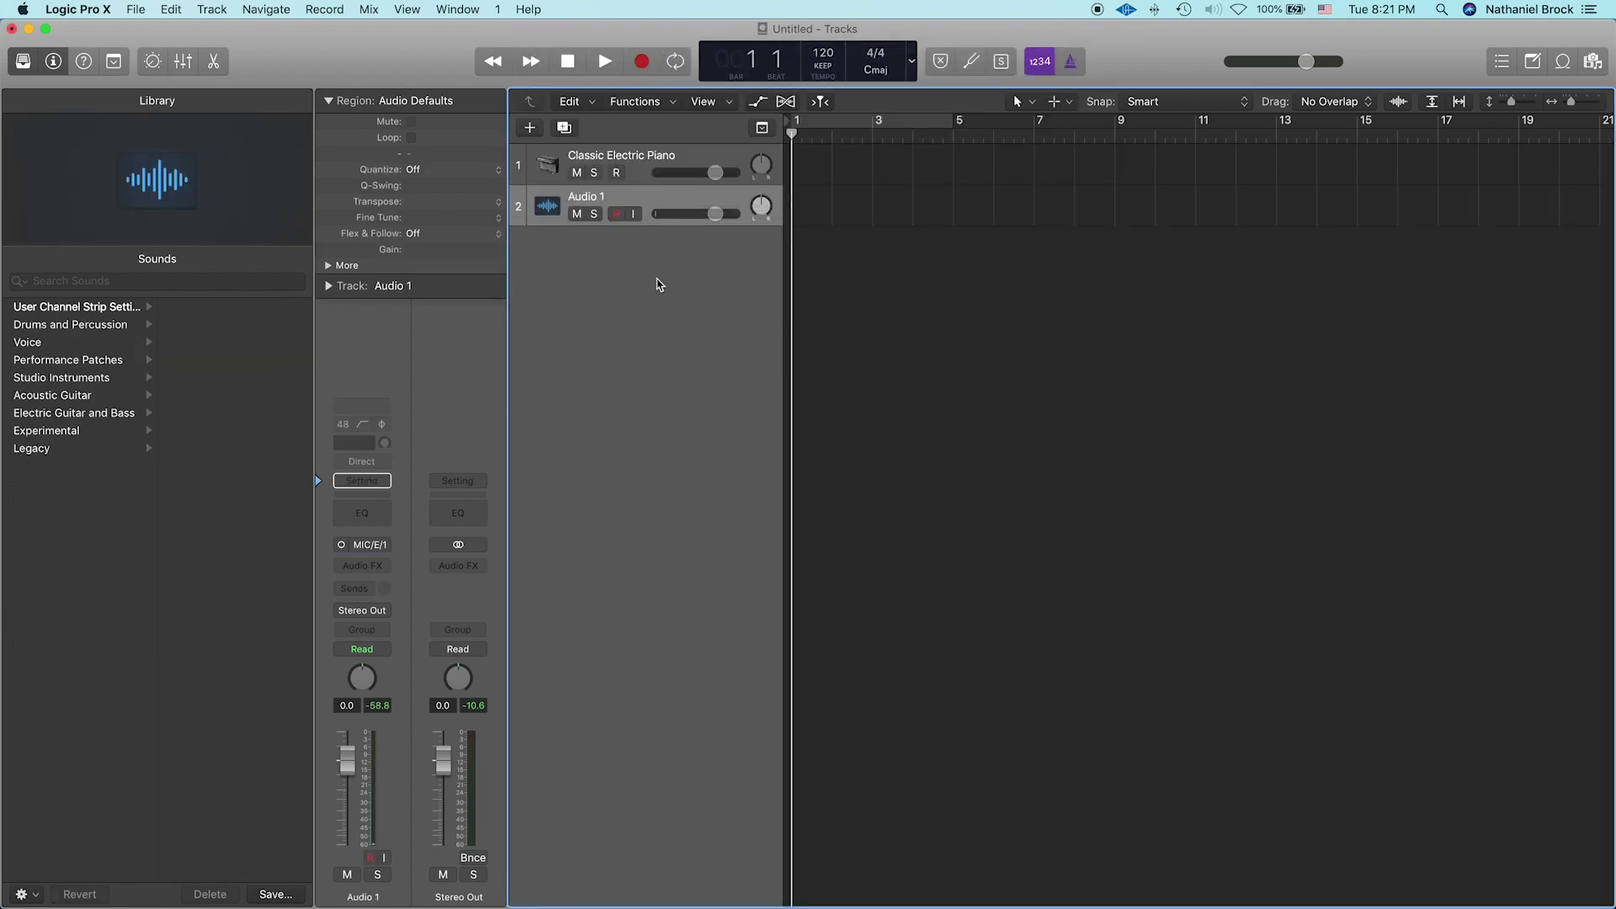
pyautogui.click(377, 544)
pyautogui.moveTo(419, 602)
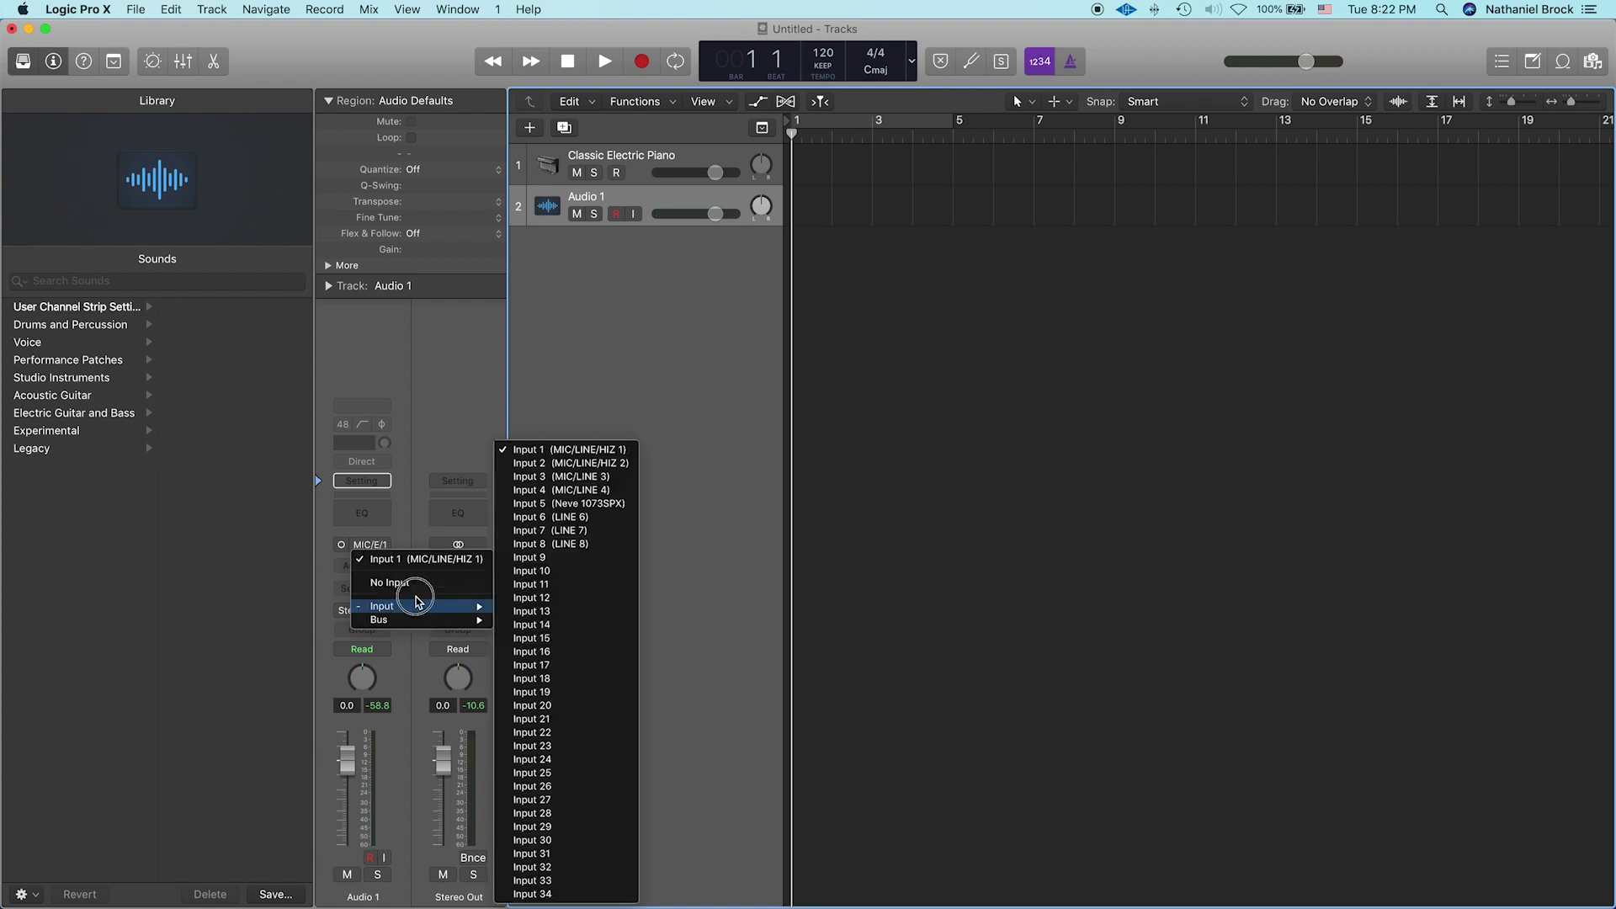
pyautogui.click(572, 449)
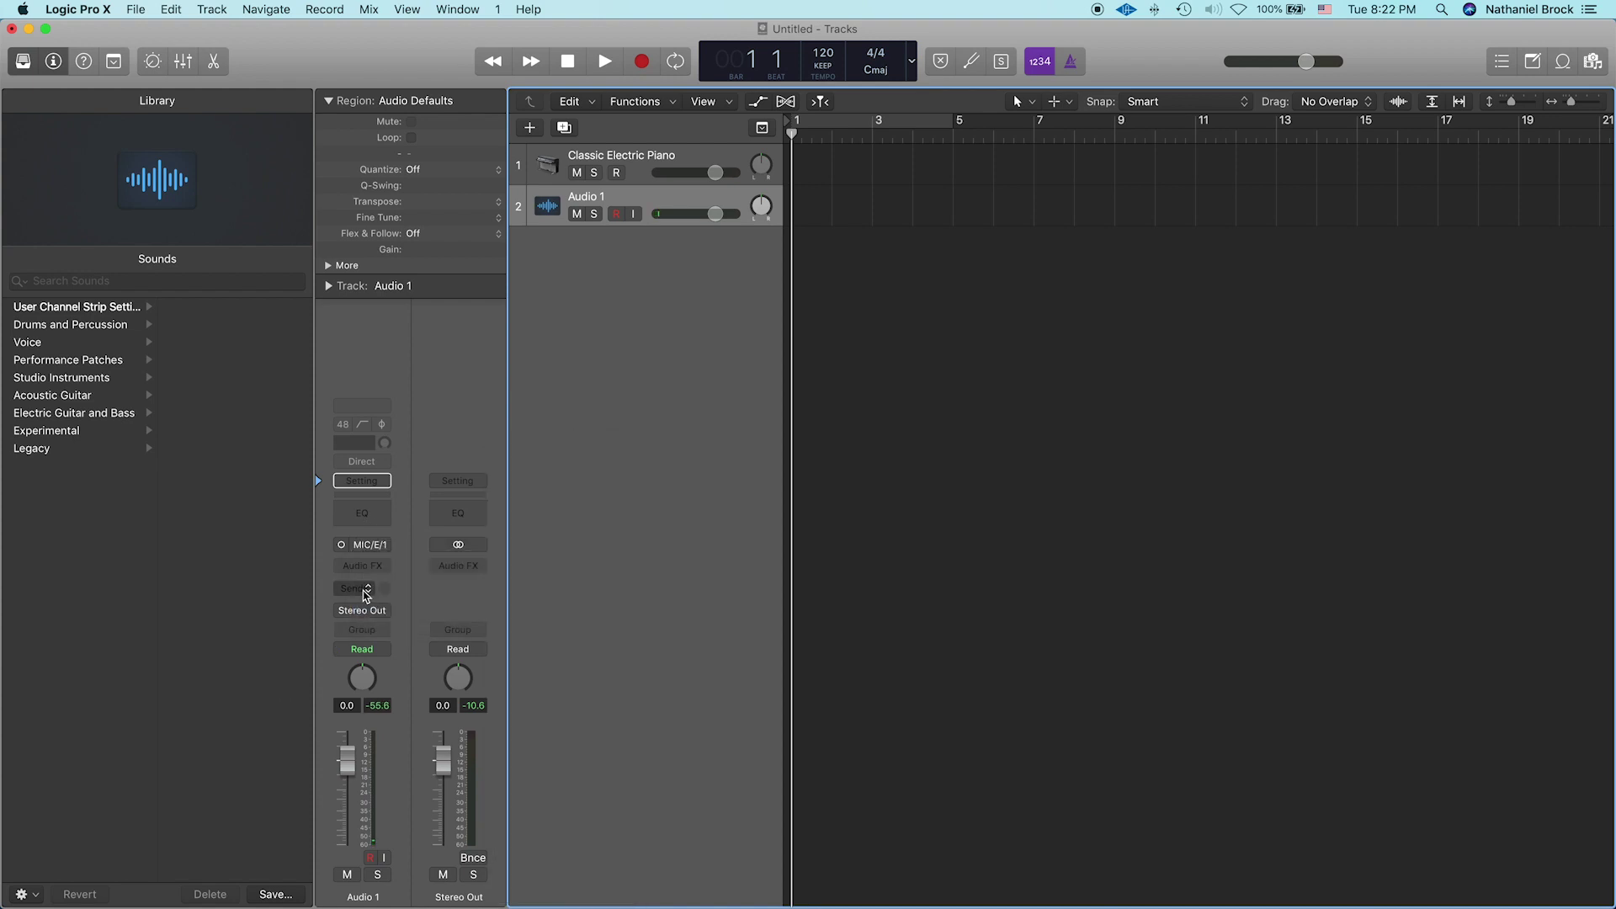
# Send Audio 1 to Bus 3 at a raised level, with input monitoring on and recording disarmed
pyautogui.click(366, 593)
pyautogui.moveTo(368, 617)
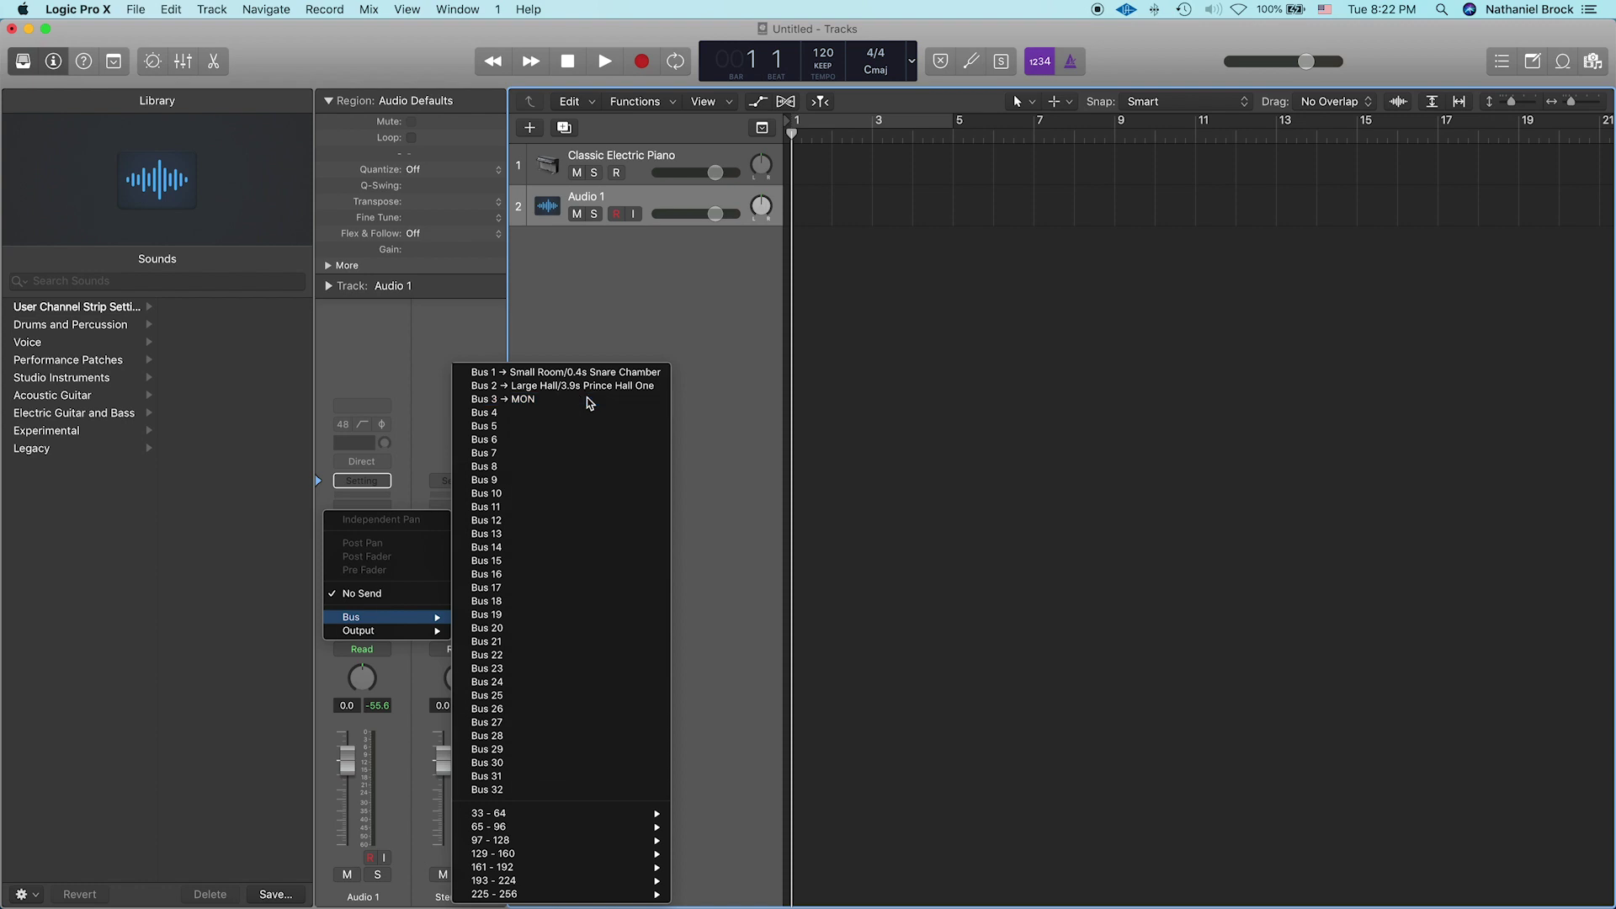
pyautogui.click(588, 400)
pyautogui.keyDown('alt'); pyautogui.click(385, 579); pyautogui.keyUp('alt')
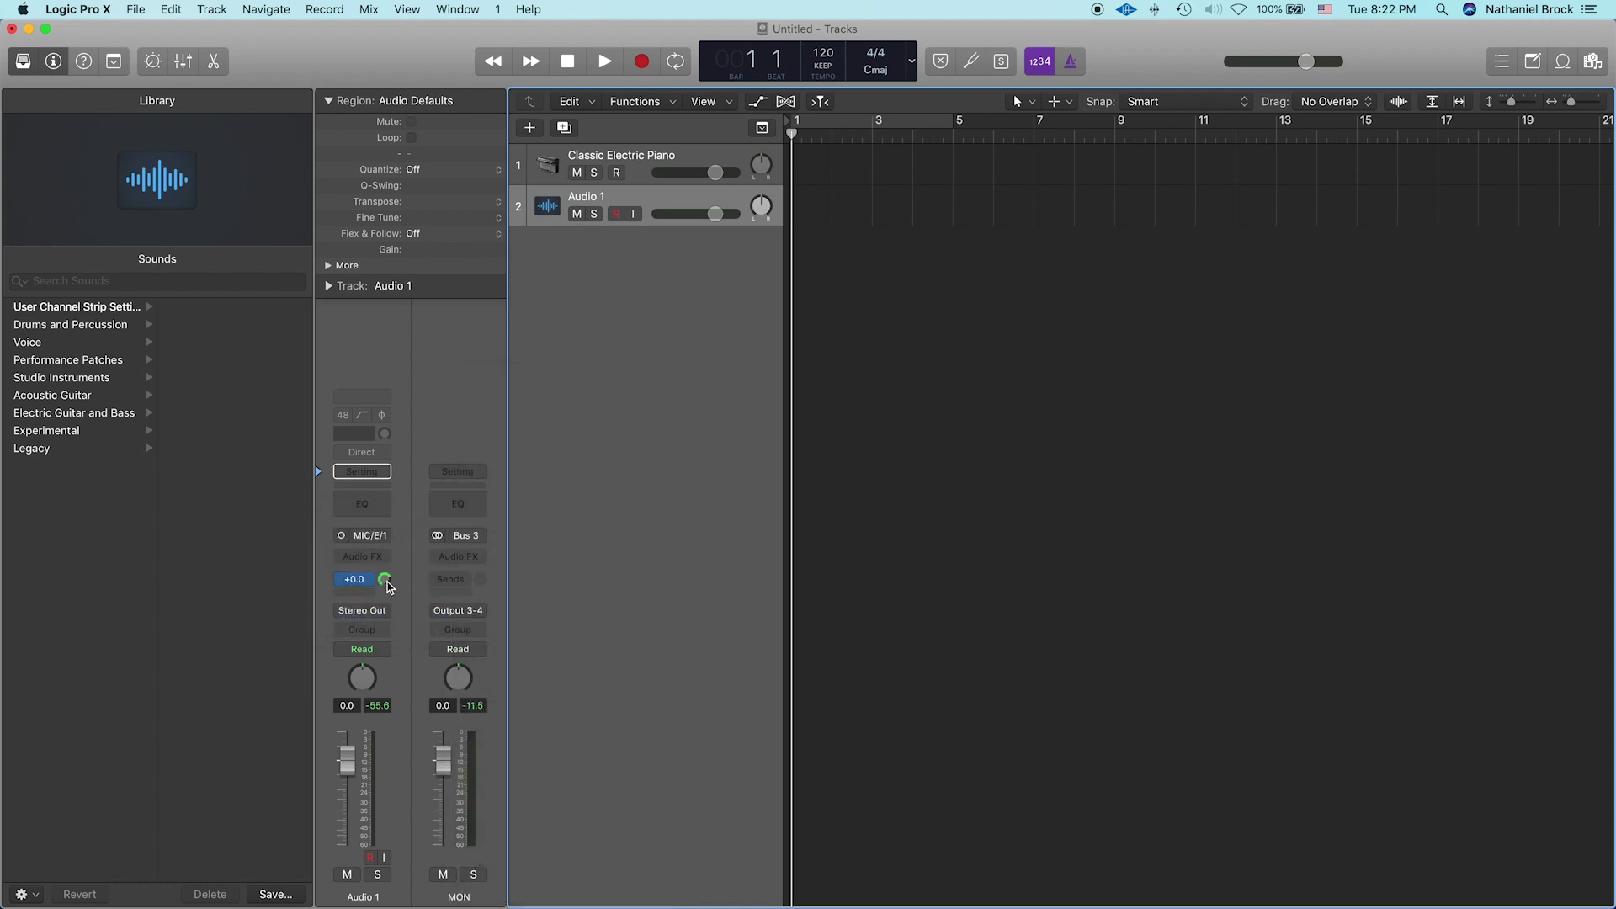
pyautogui.click(622, 213)
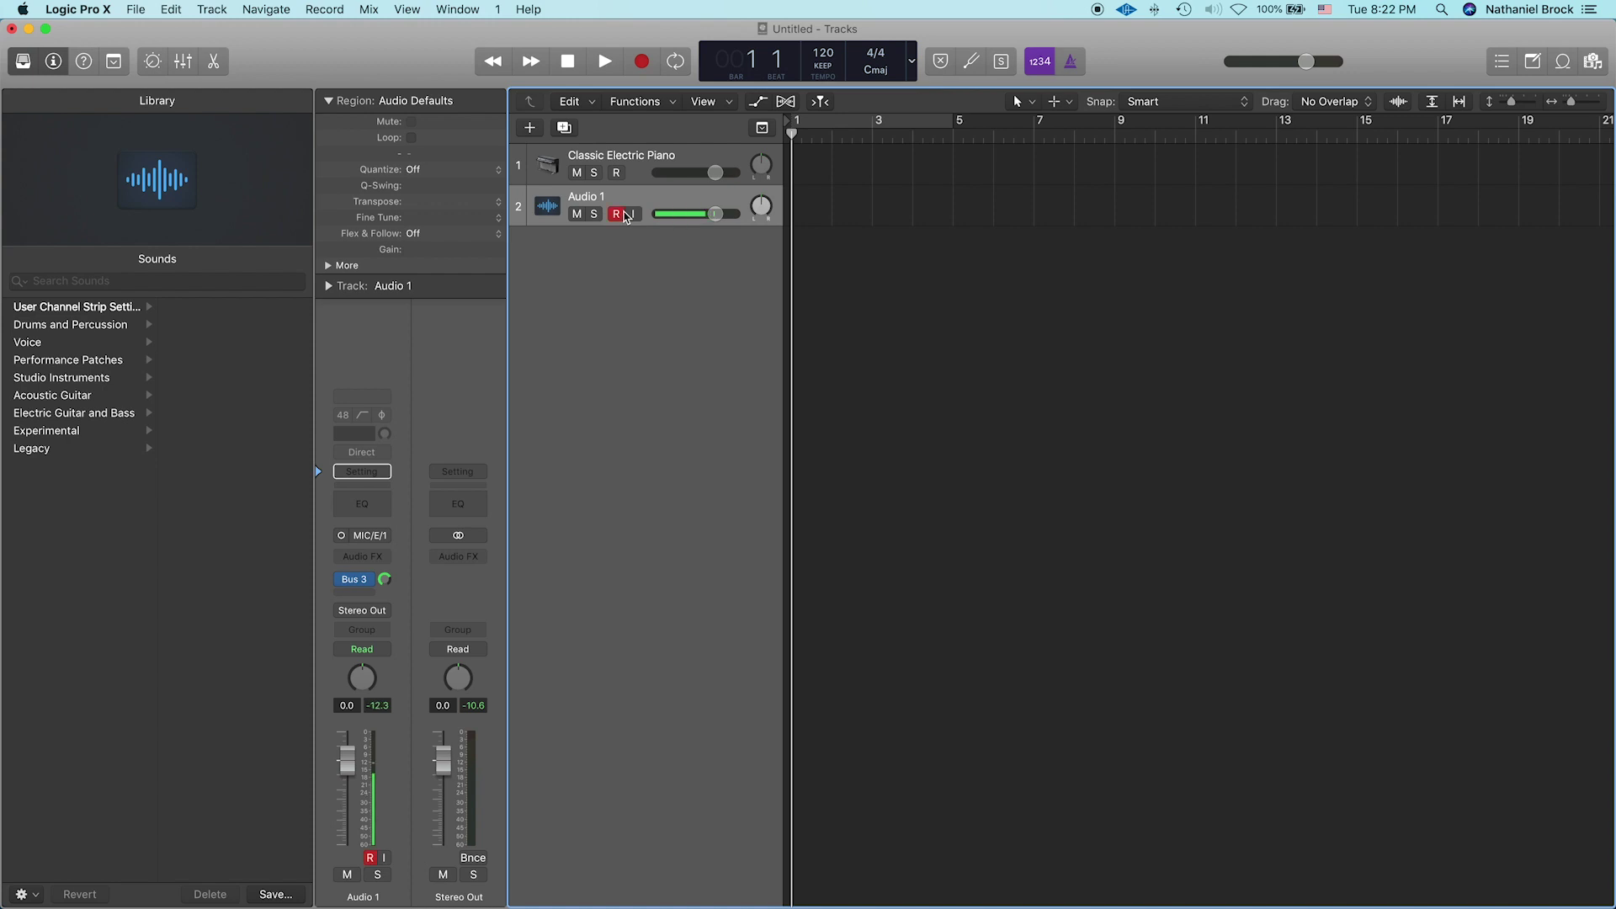
pyautogui.click(633, 216)
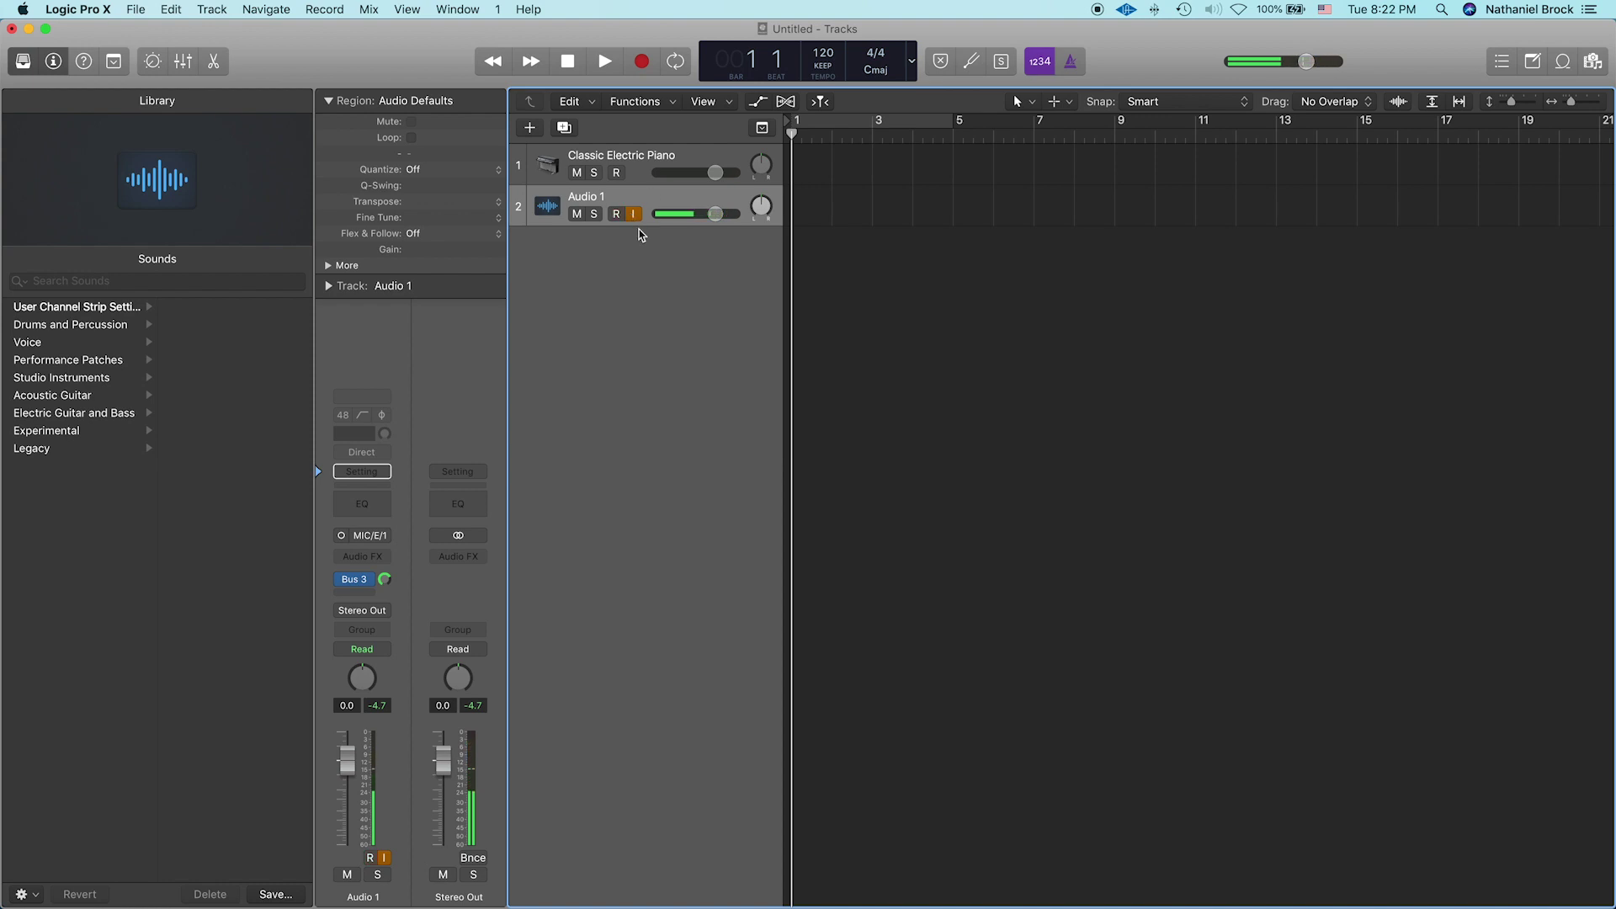
pyautogui.click(617, 214)
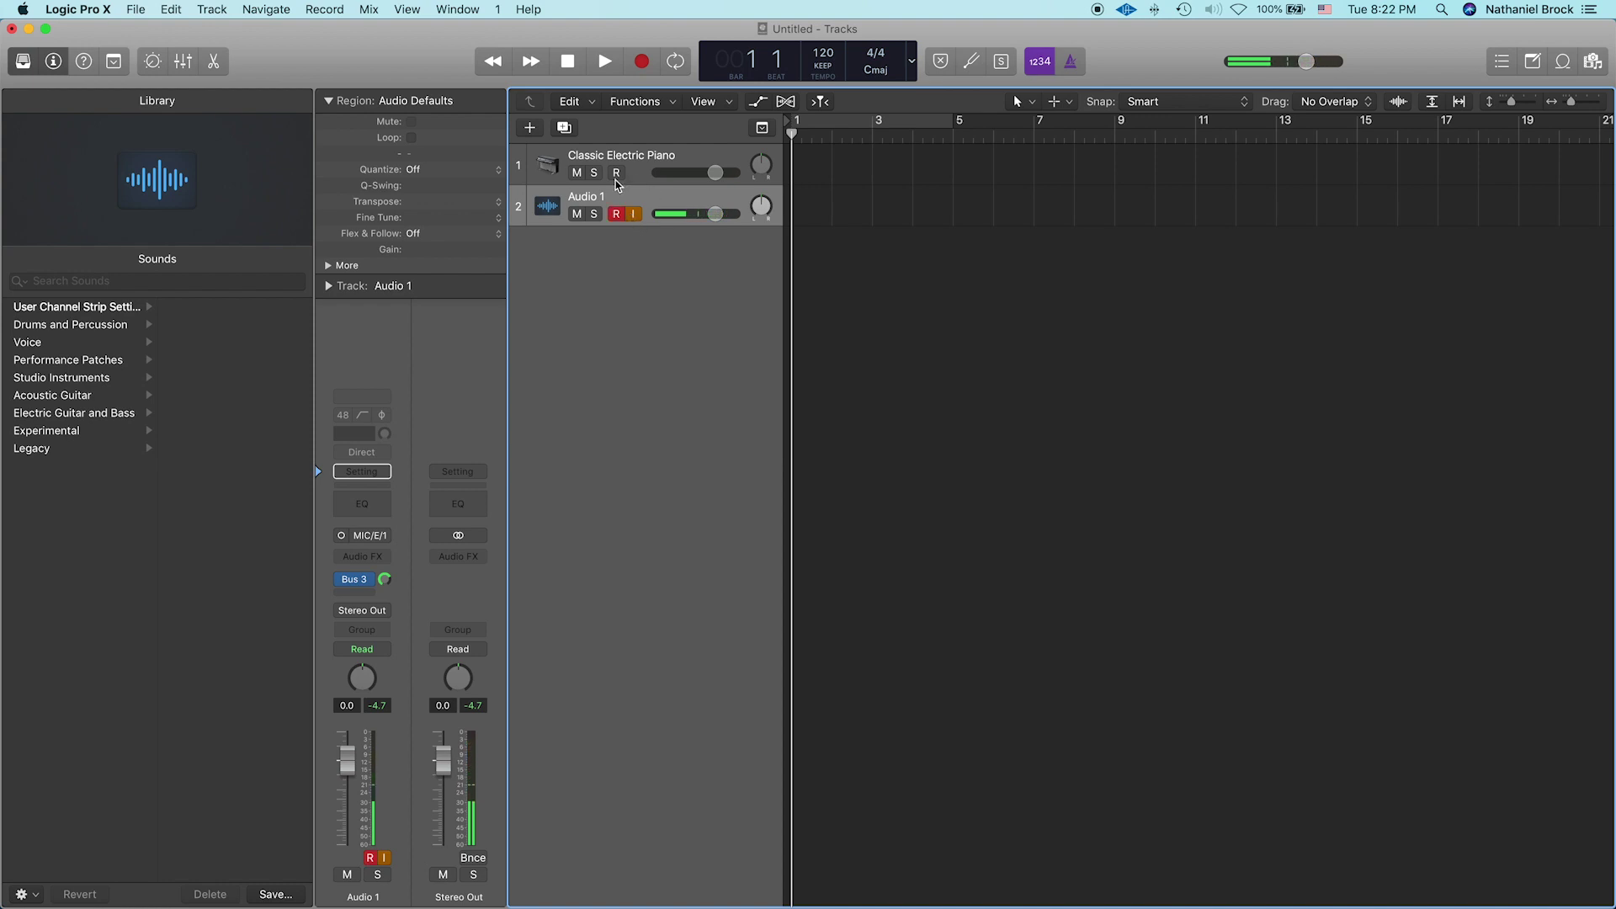
pyautogui.click(655, 160)
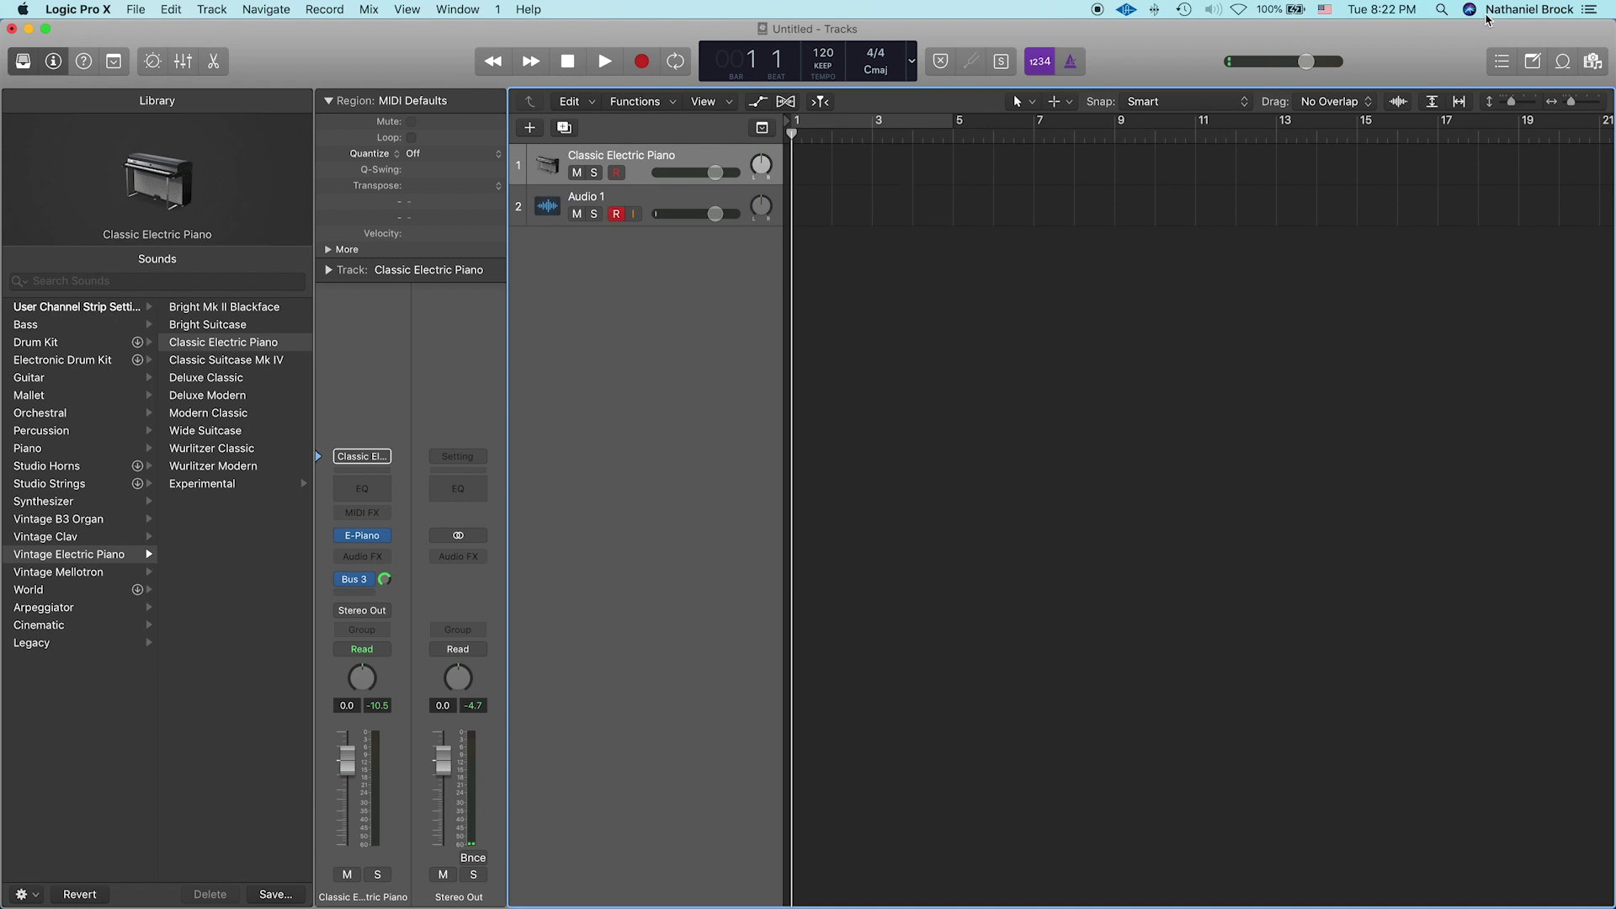
# Launch OBS to check the Soundflower meter, then return to Logic and close the project
pyautogui.click(1441, 10)
pyautogui.write('obs')
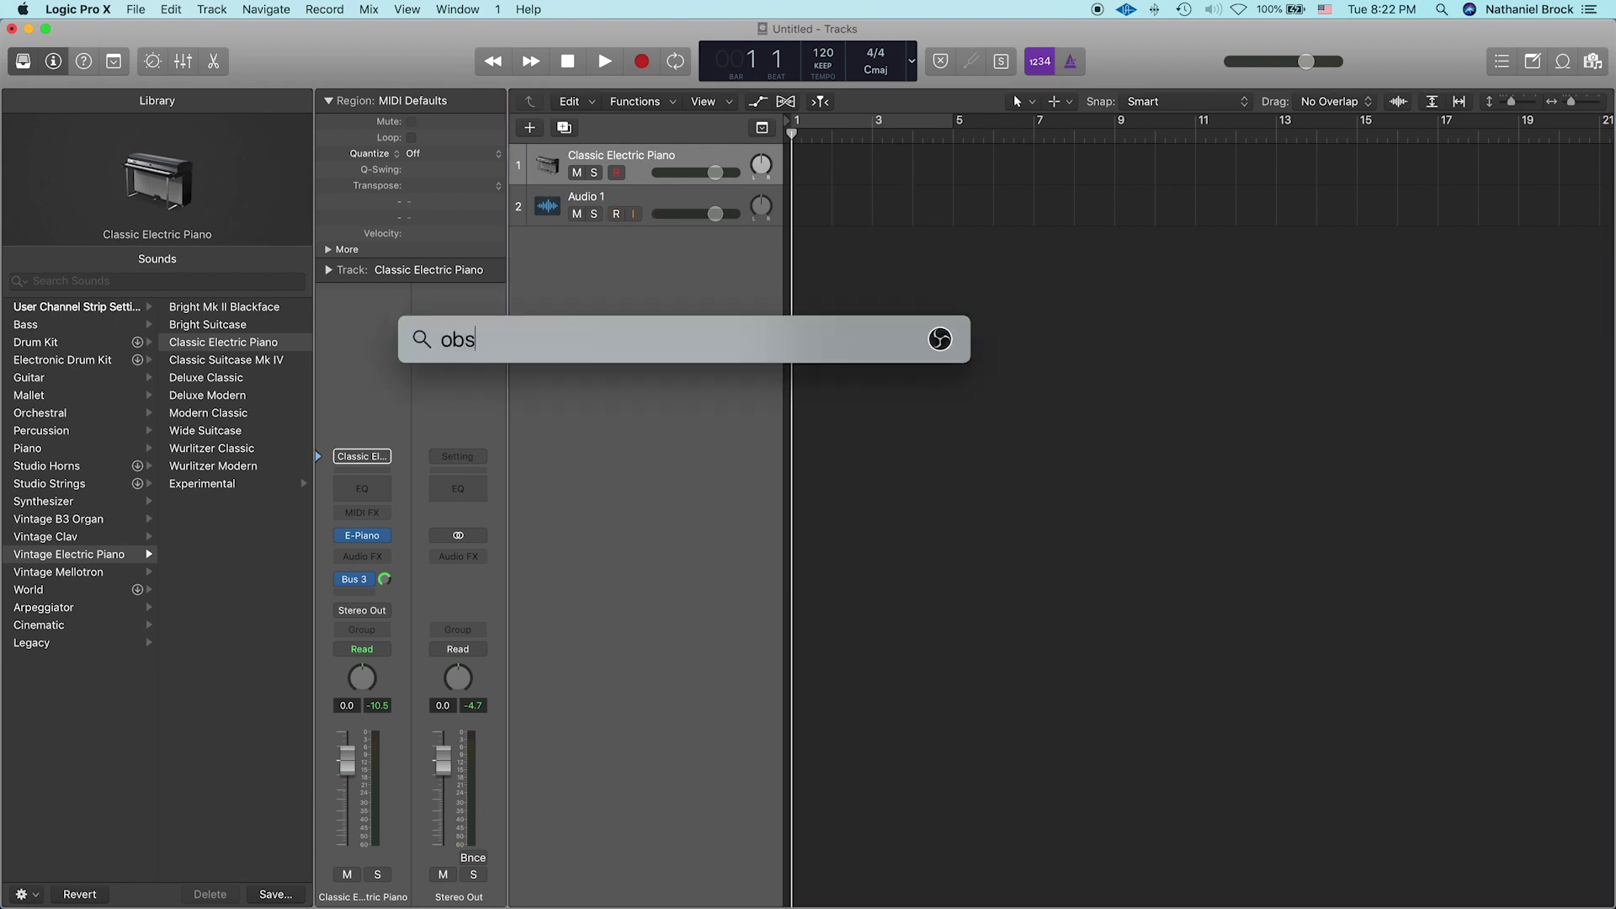
pyautogui.press('Return')
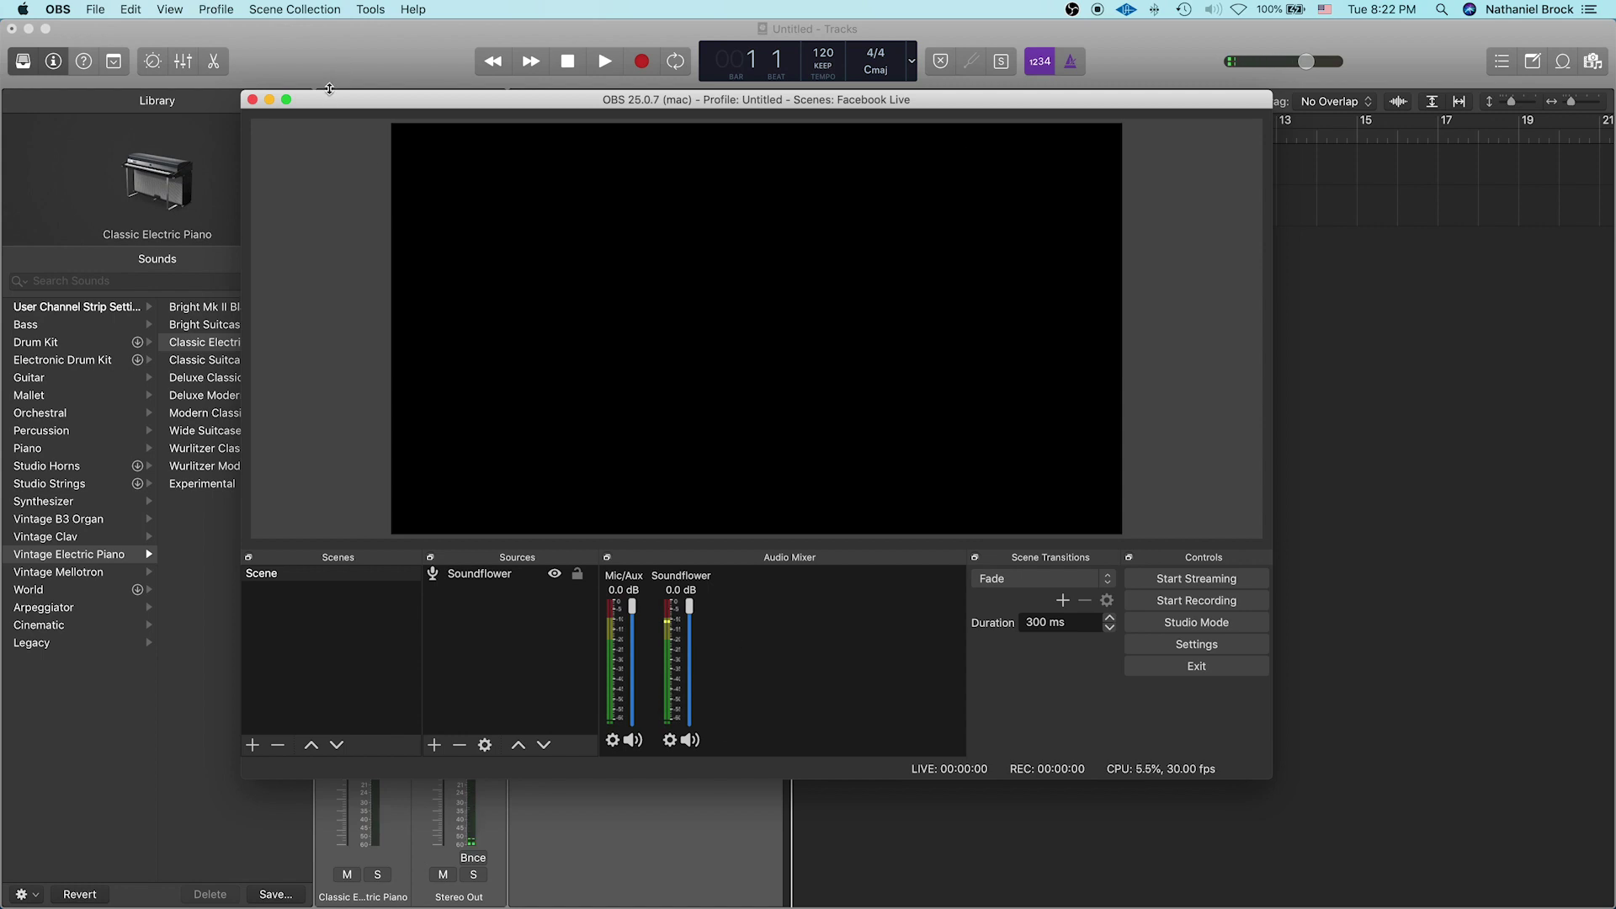
pyautogui.press('super+Tab')
pyautogui.click(11, 29)
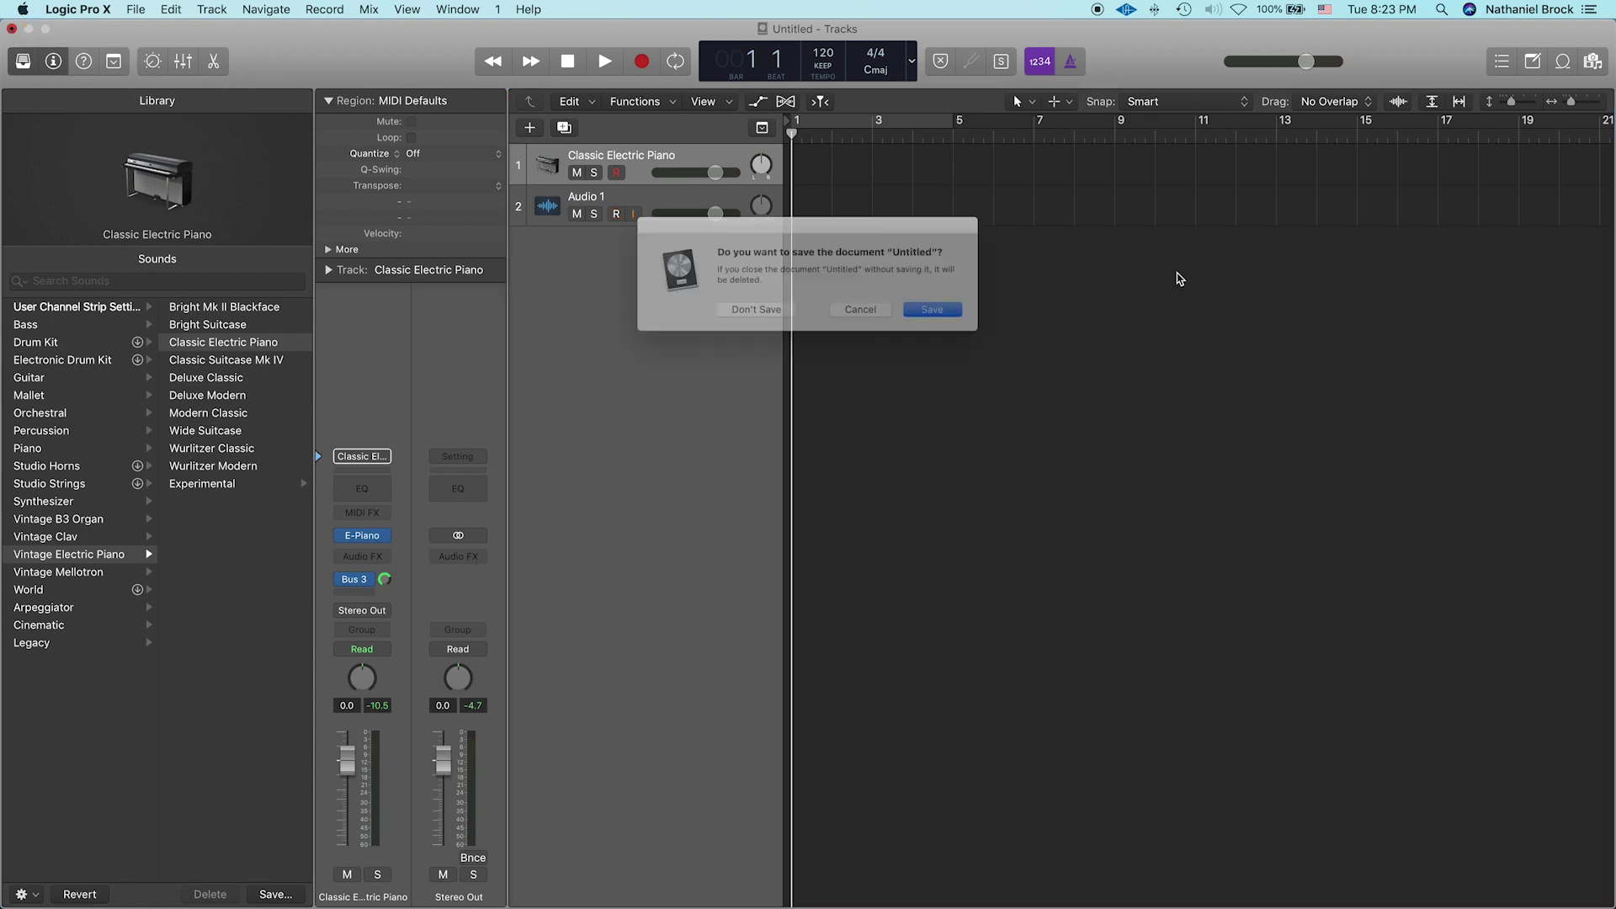
# Discard the unsaved Logic project and keep Live's audio input on Universal Audio Thunderbolt
pyautogui.click(751, 313)
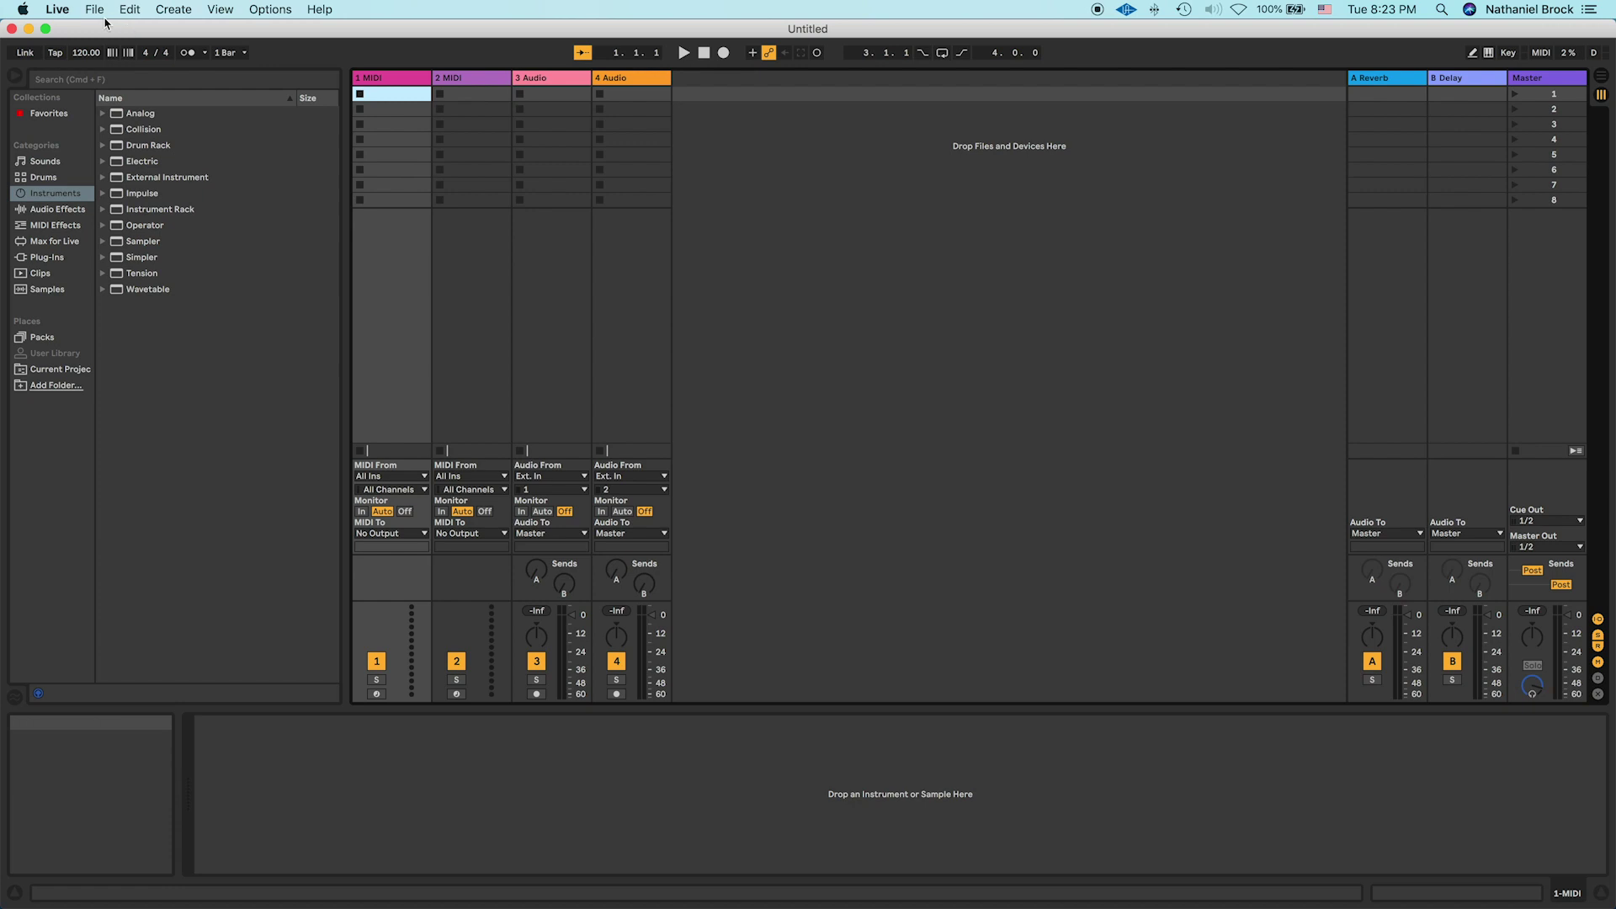
pyautogui.click(61, 9)
pyautogui.click(74, 55)
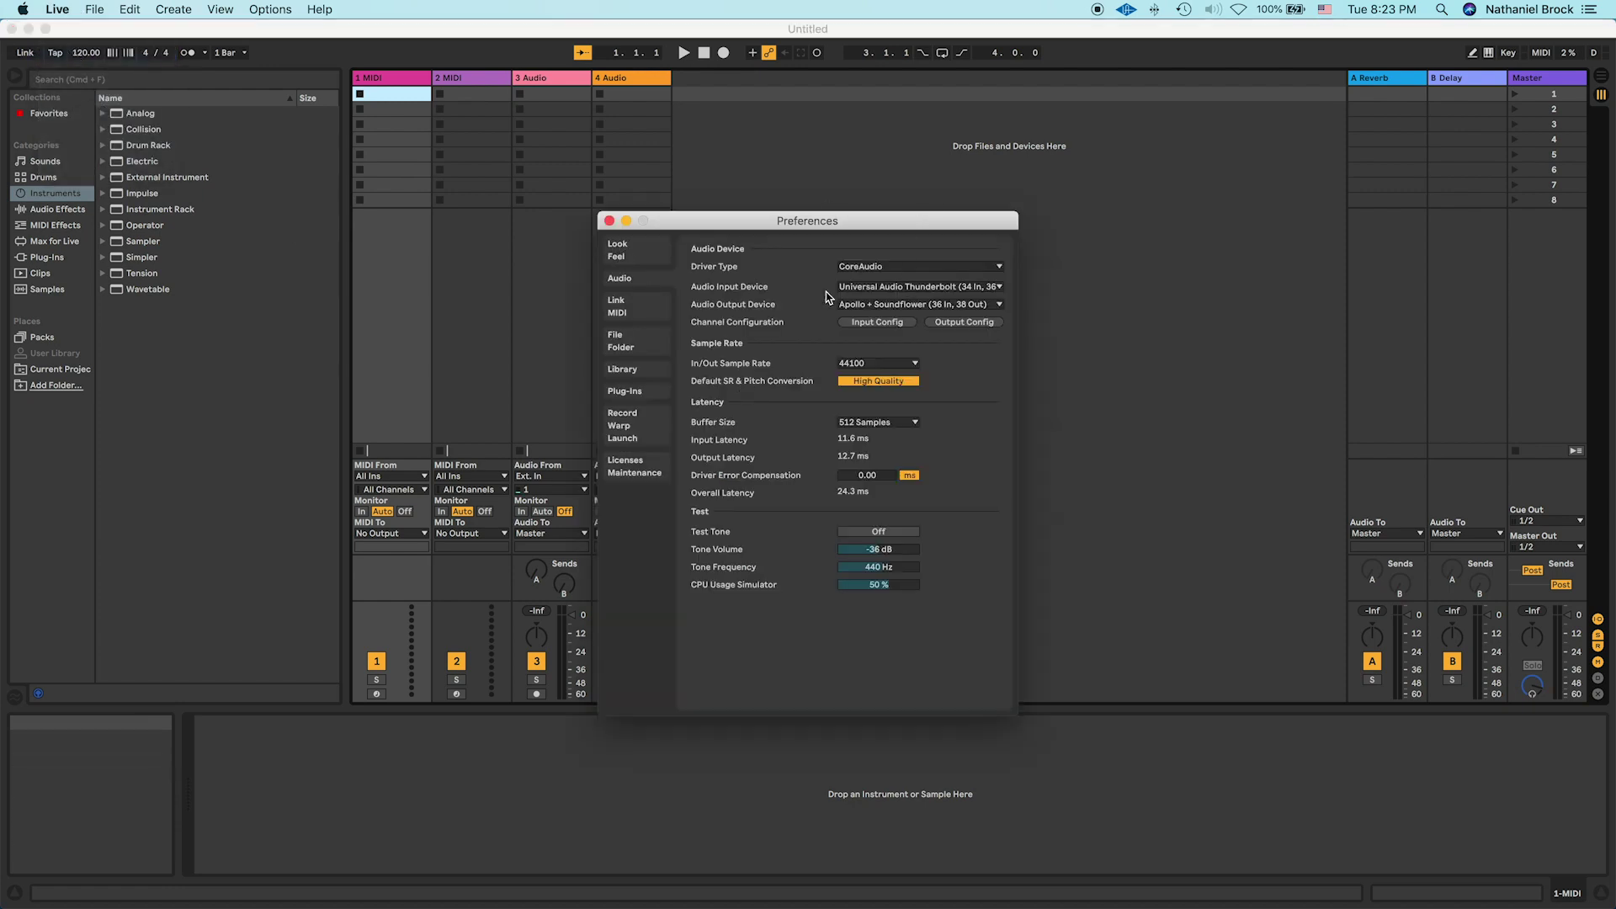
pyautogui.click(877, 288)
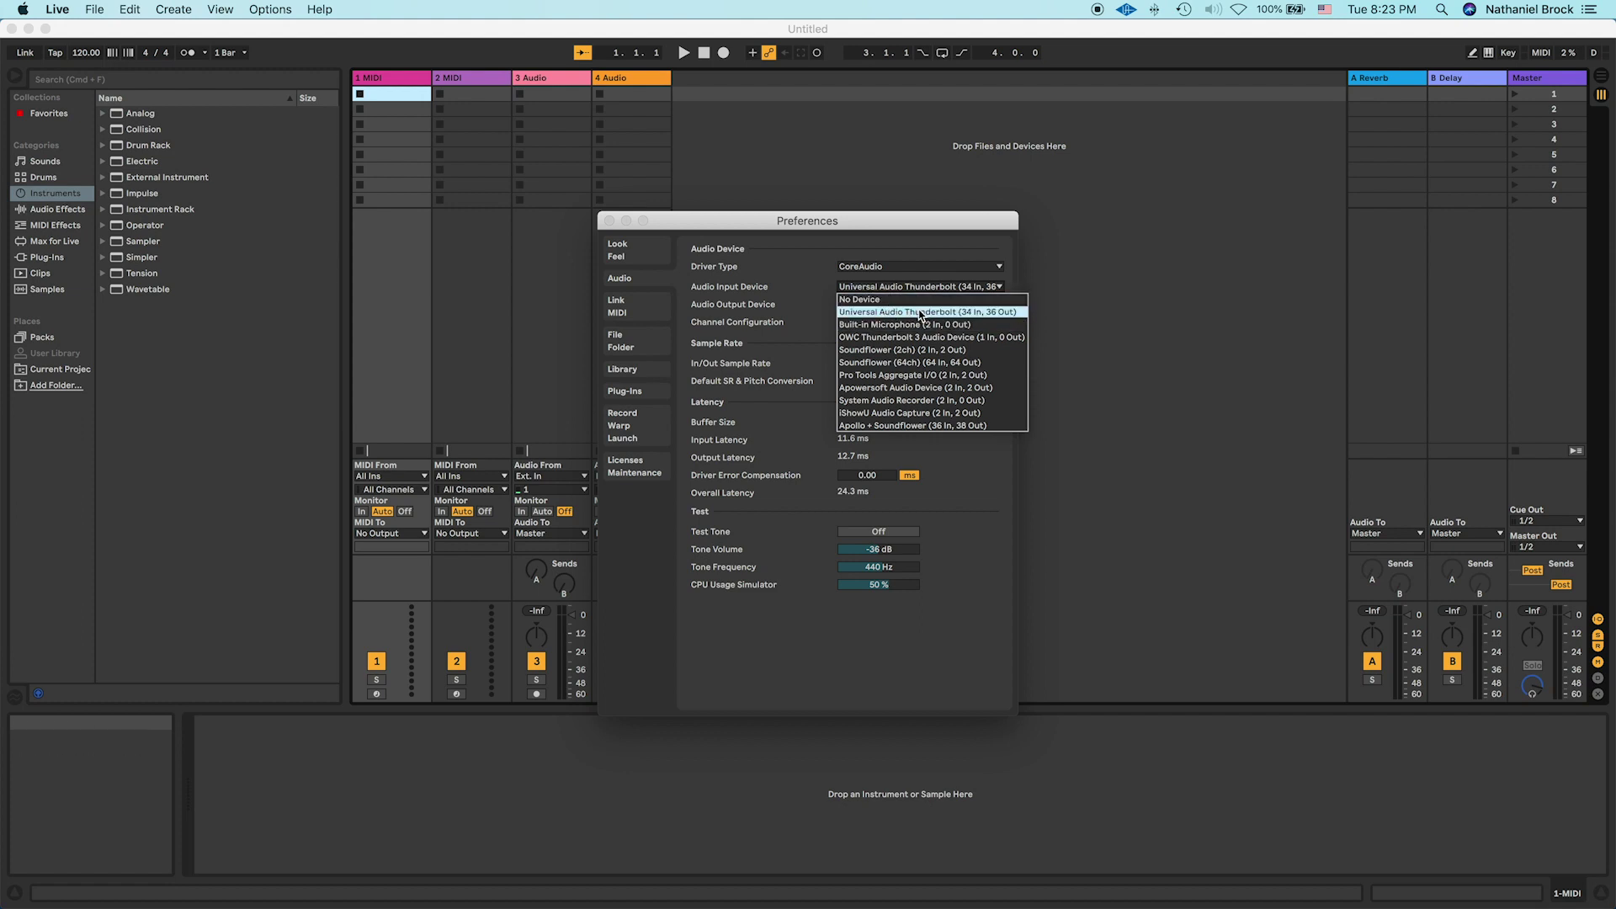
pyautogui.click(939, 314)
# Keep Live's output on Apollo + Soundflower and set the buffer size to 256 samples
pyautogui.click(885, 305)
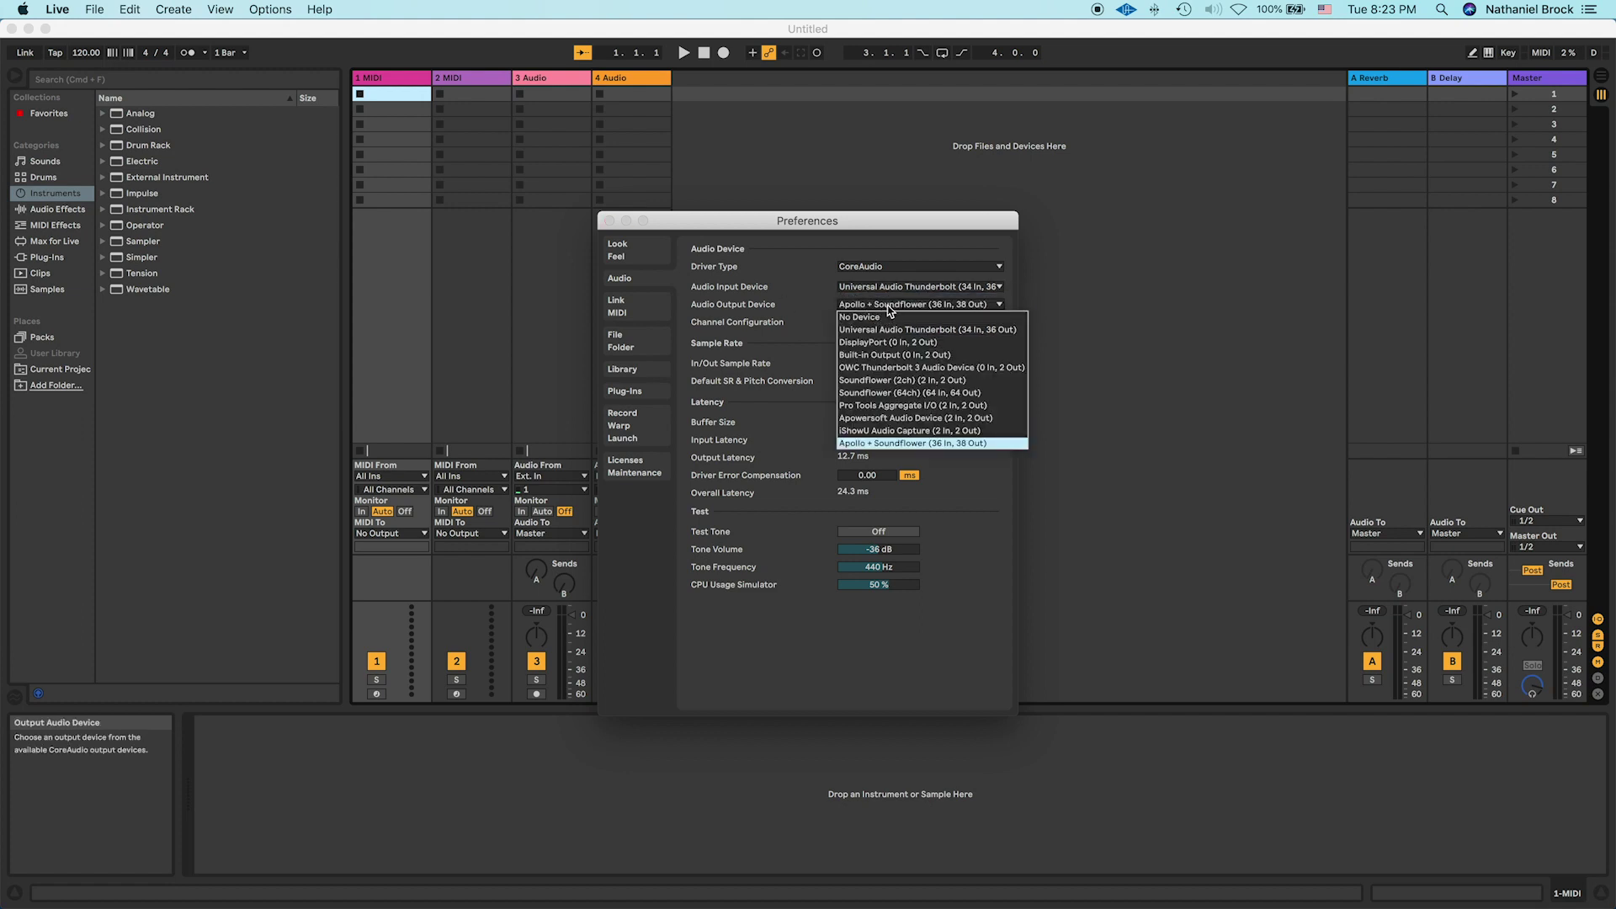
pyautogui.click(912, 444)
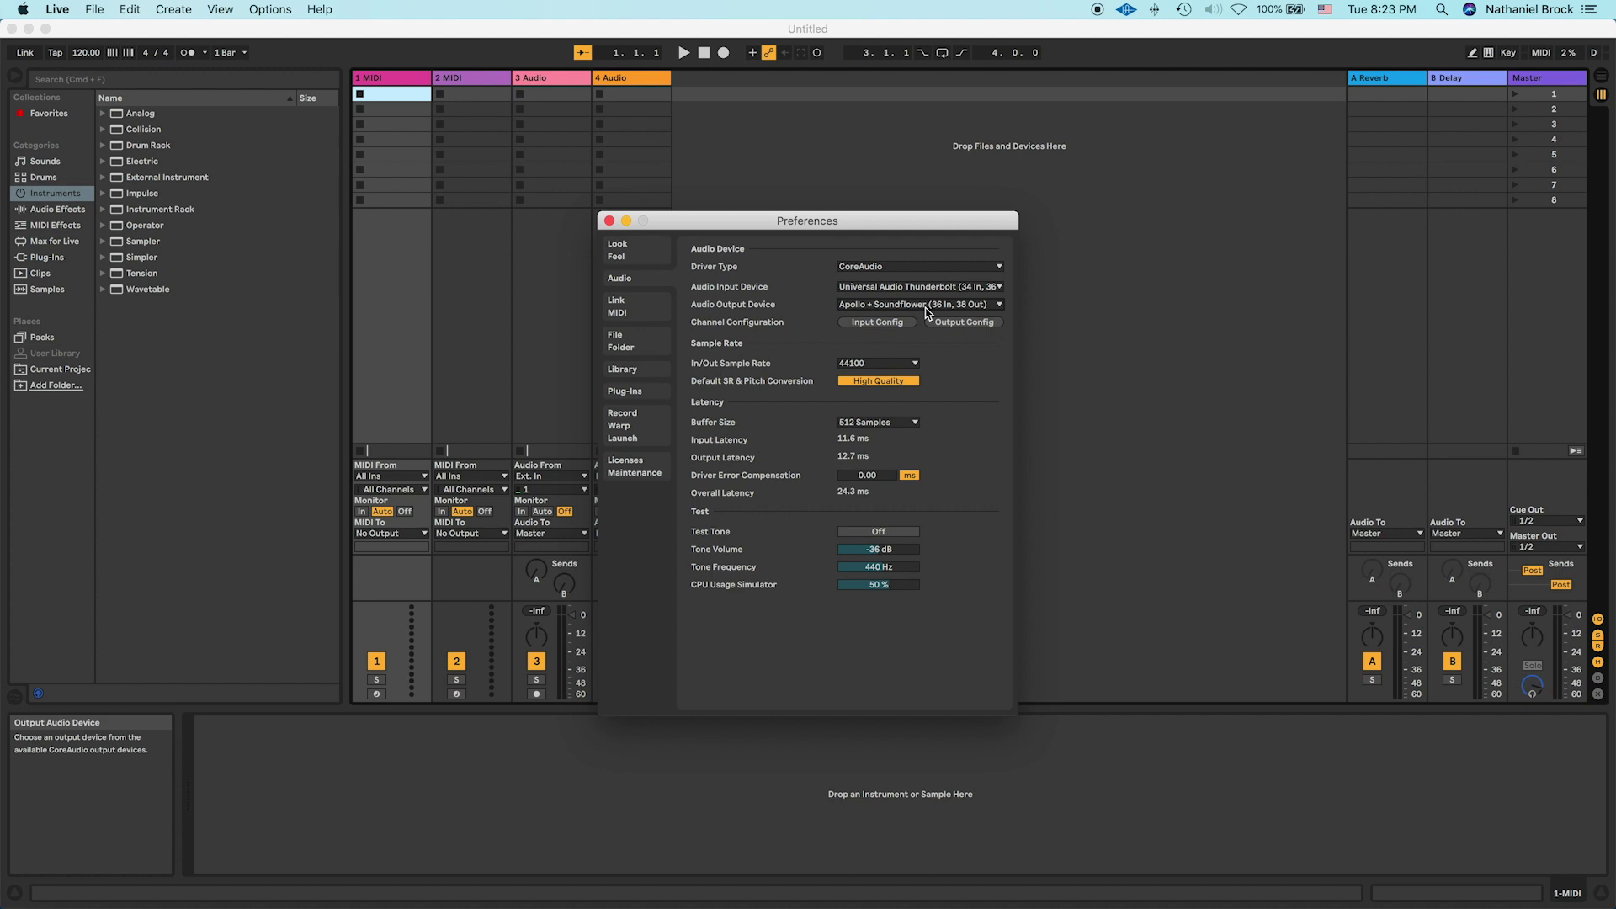
pyautogui.click(881, 424)
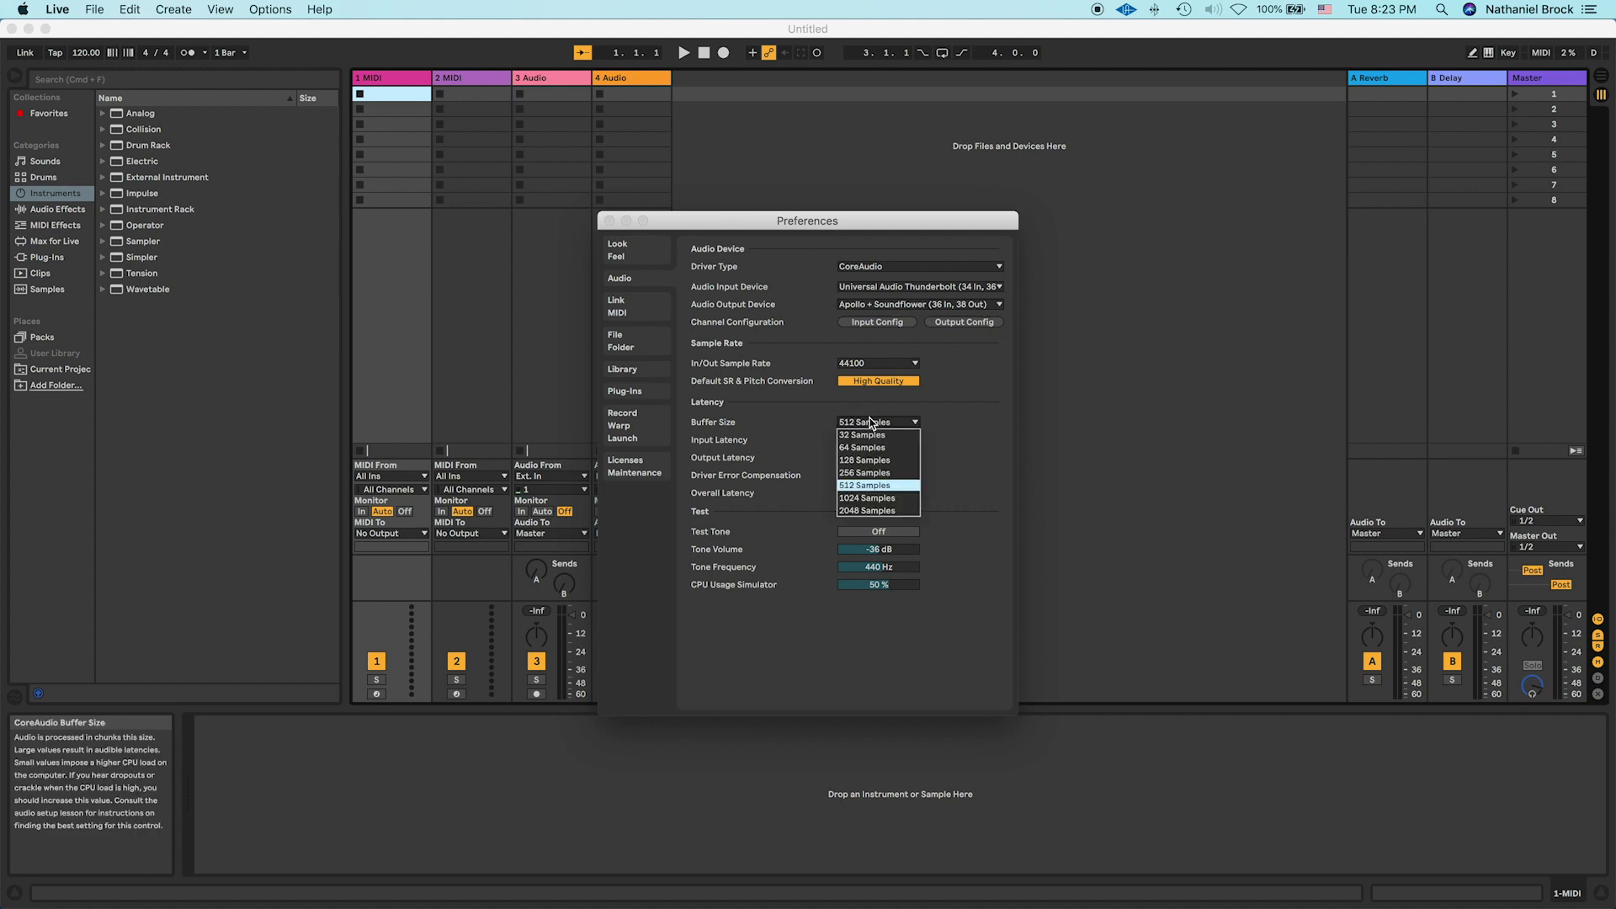
pyautogui.click(881, 476)
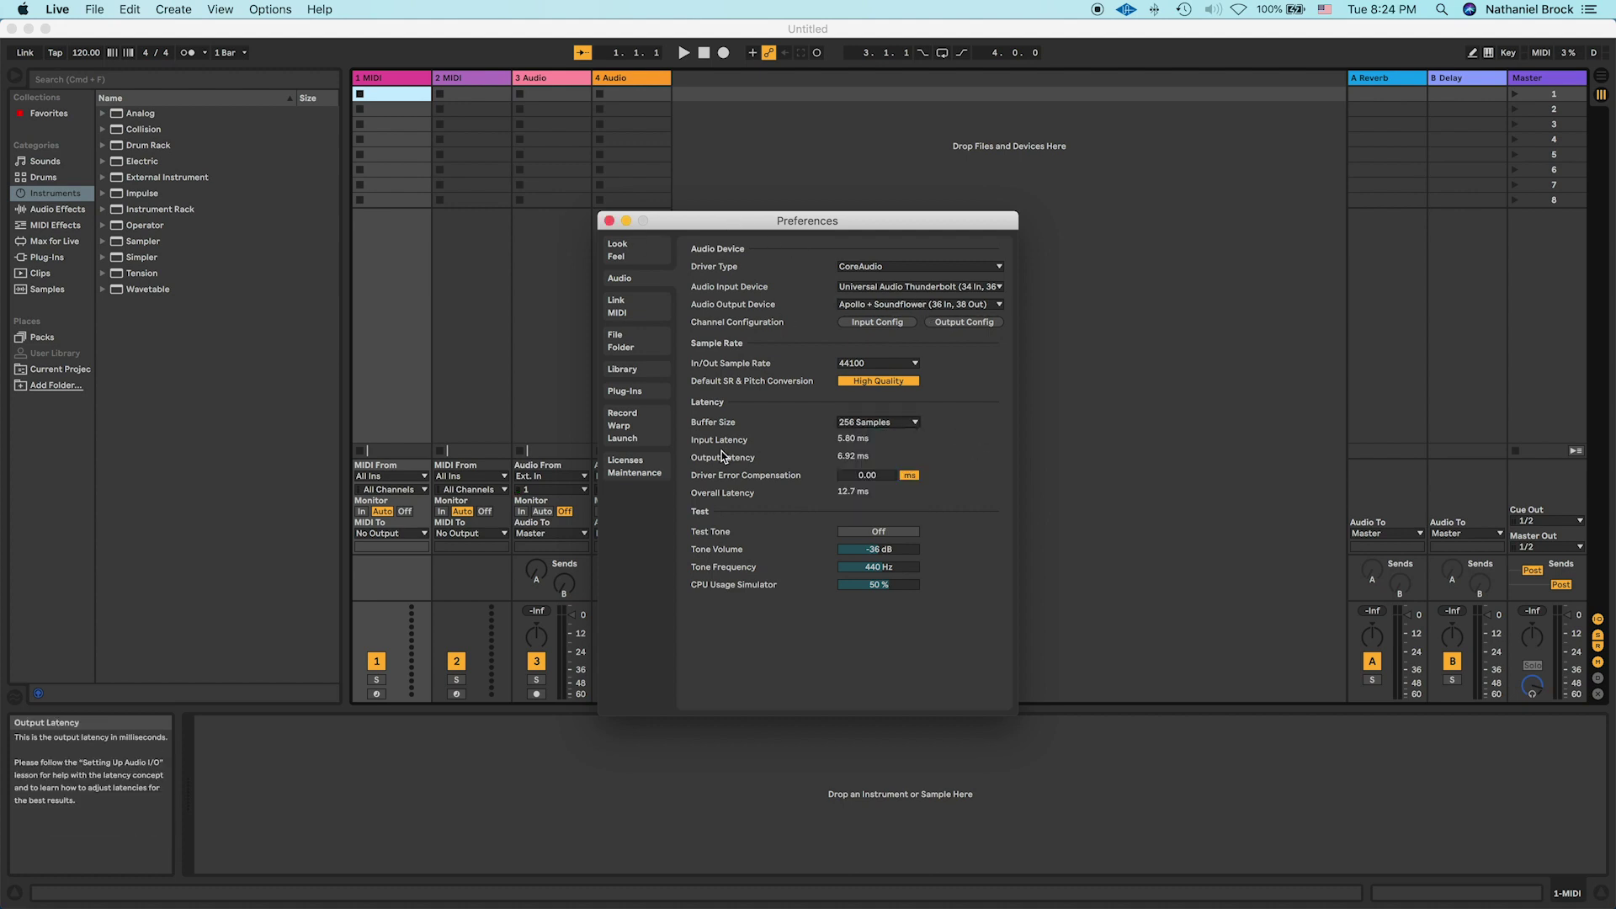
pyautogui.click(609, 221)
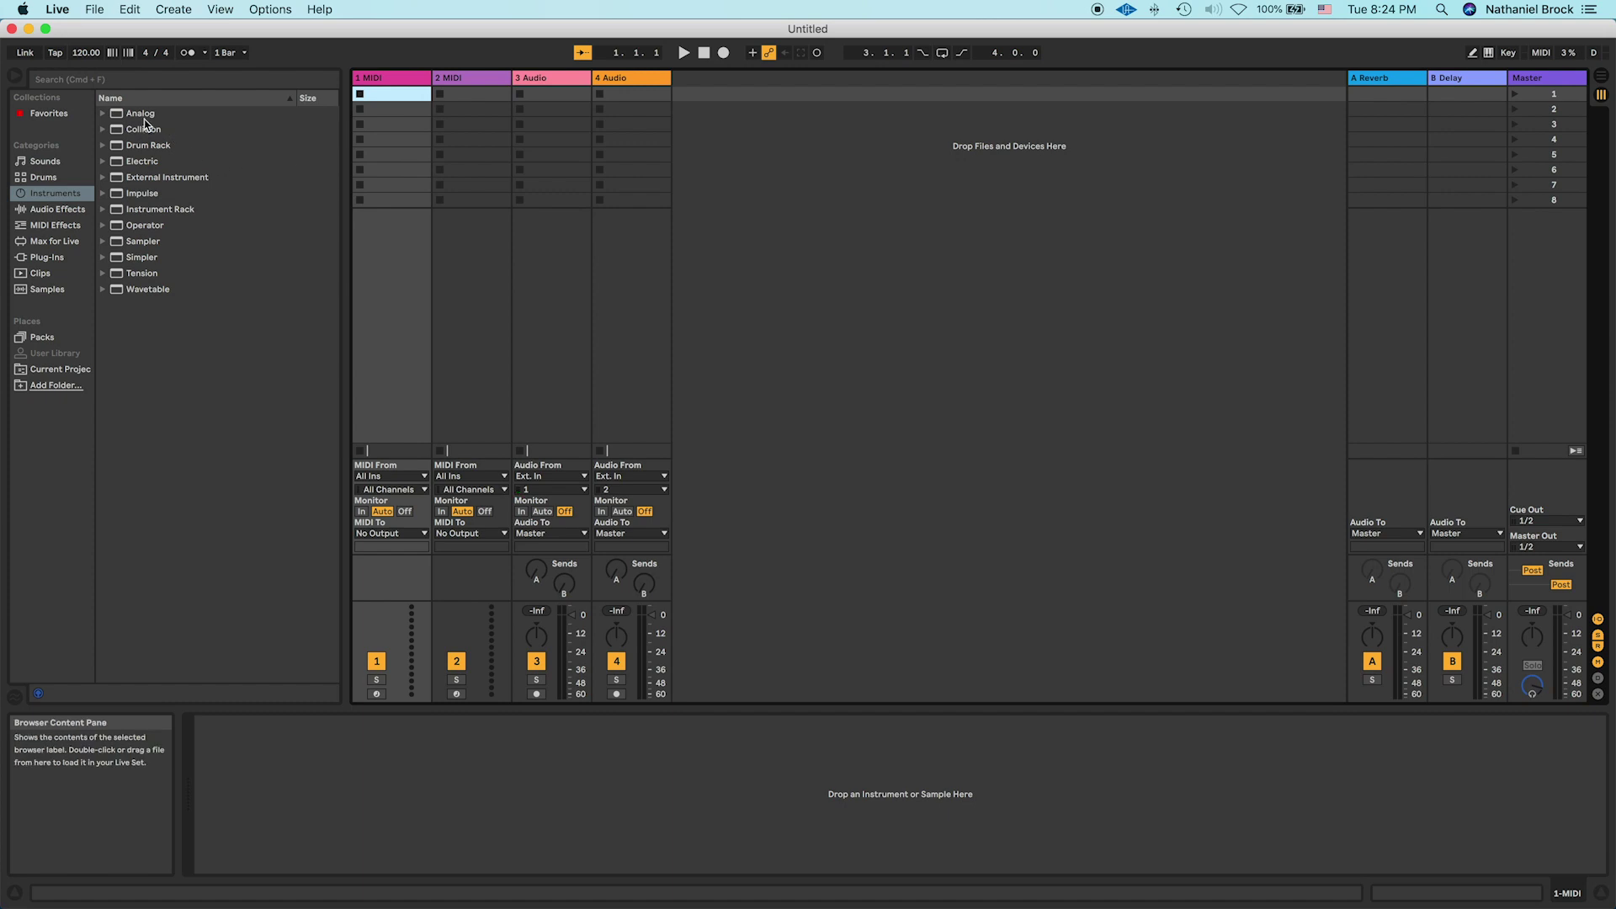
# Load the Analog synth onto MIDI track 1 and keep Master Out on 1/2
pyautogui.moveTo(128, 116); pyautogui.dragTo(393, 78)
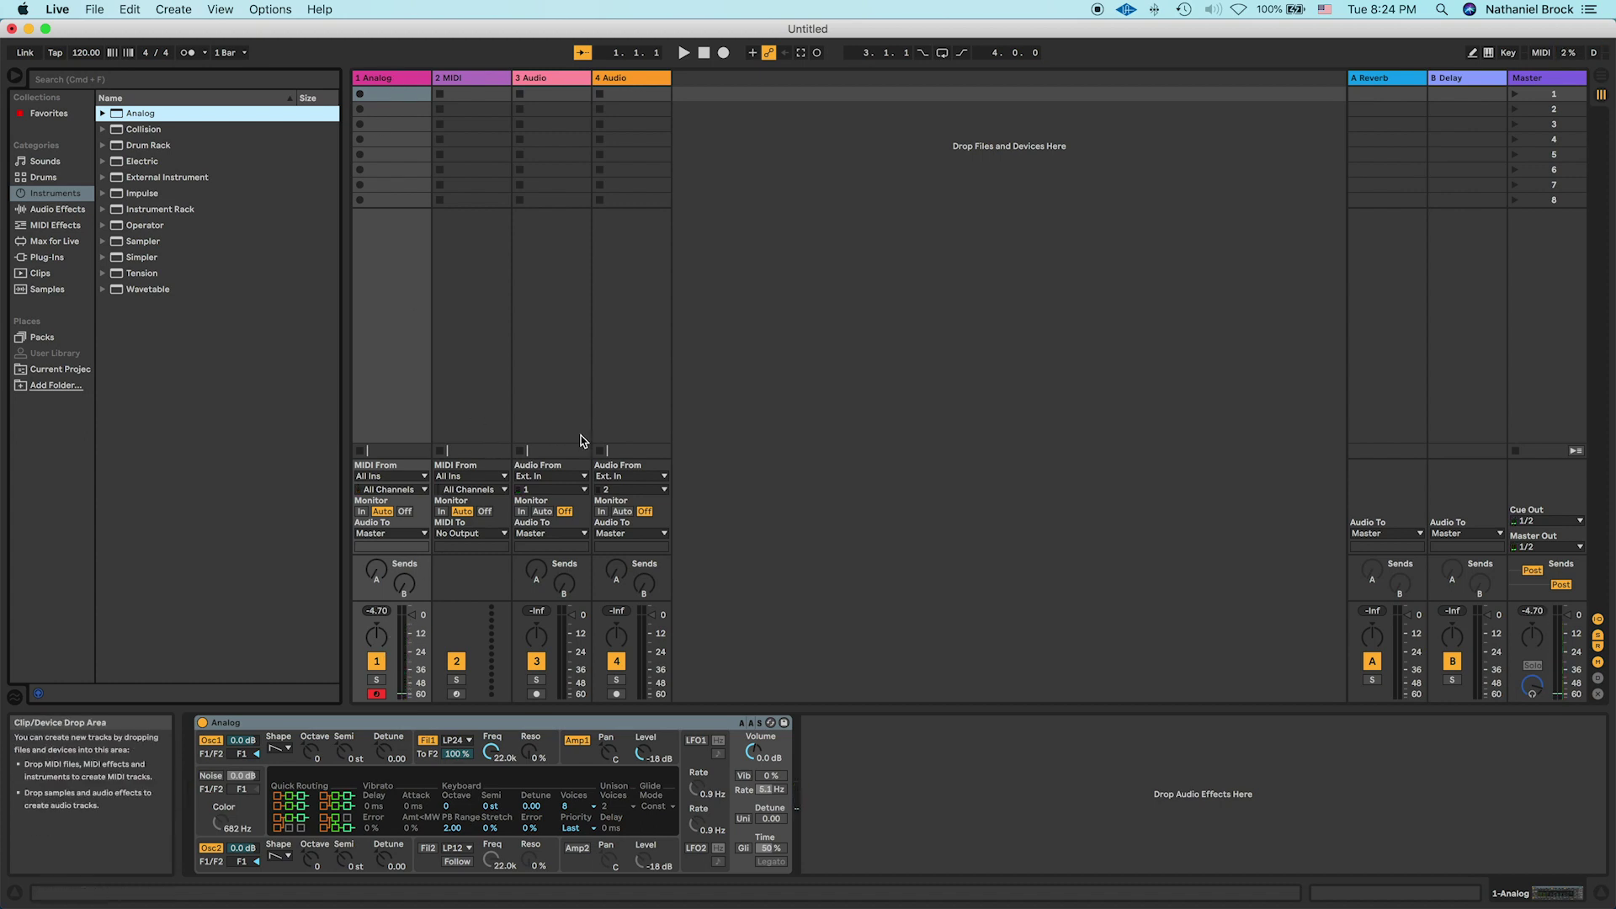
pyautogui.click(1551, 548)
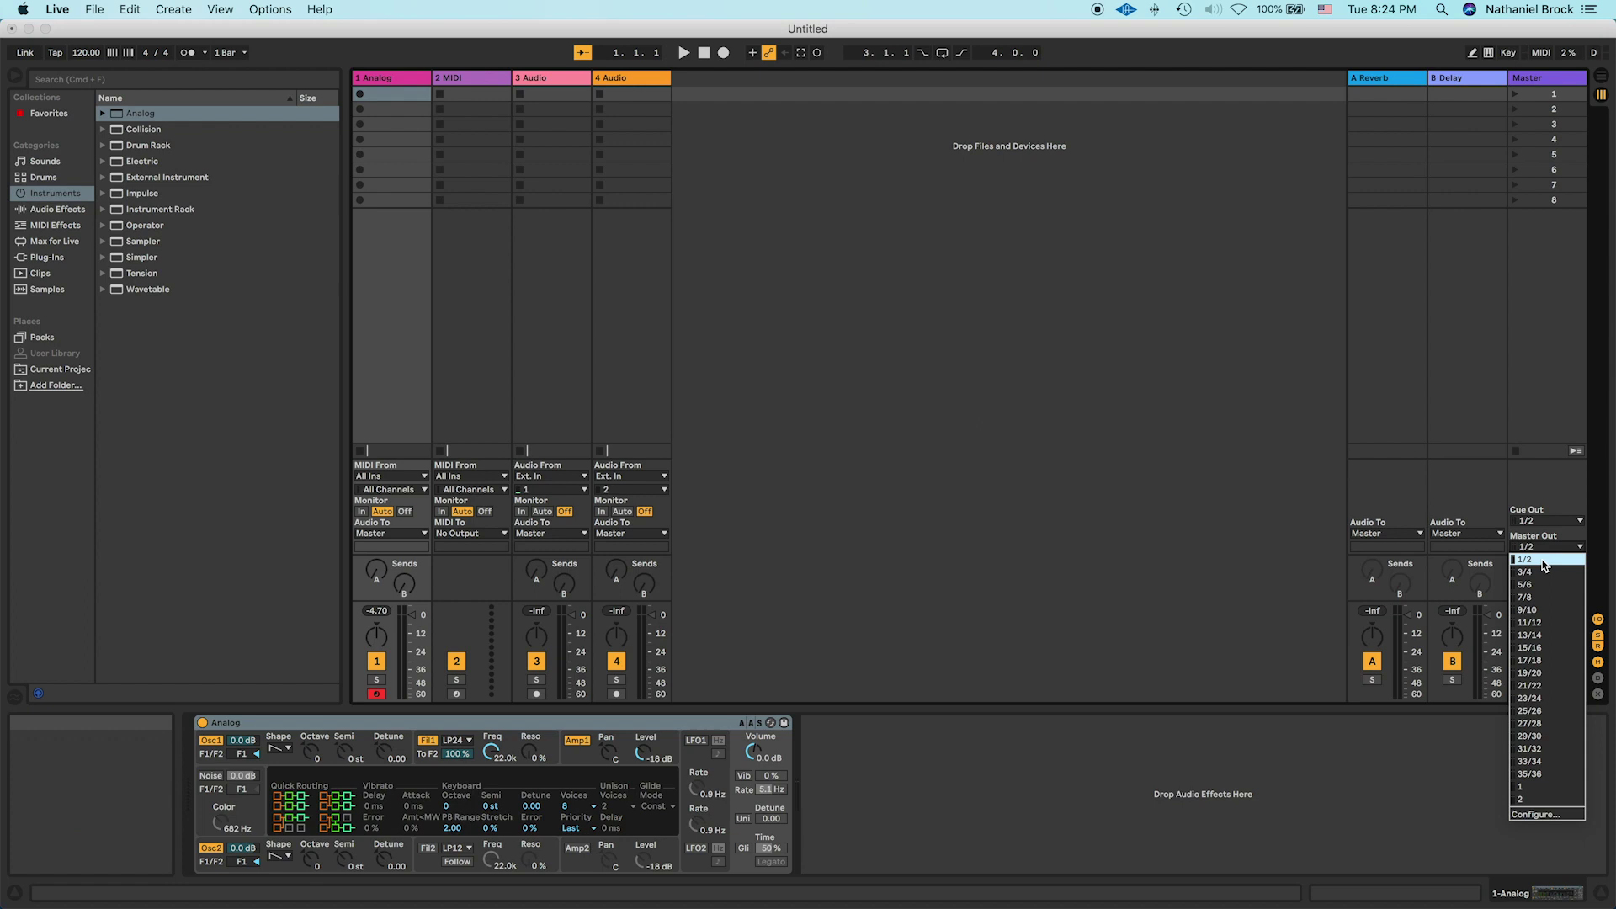
pyautogui.click(1529, 549)
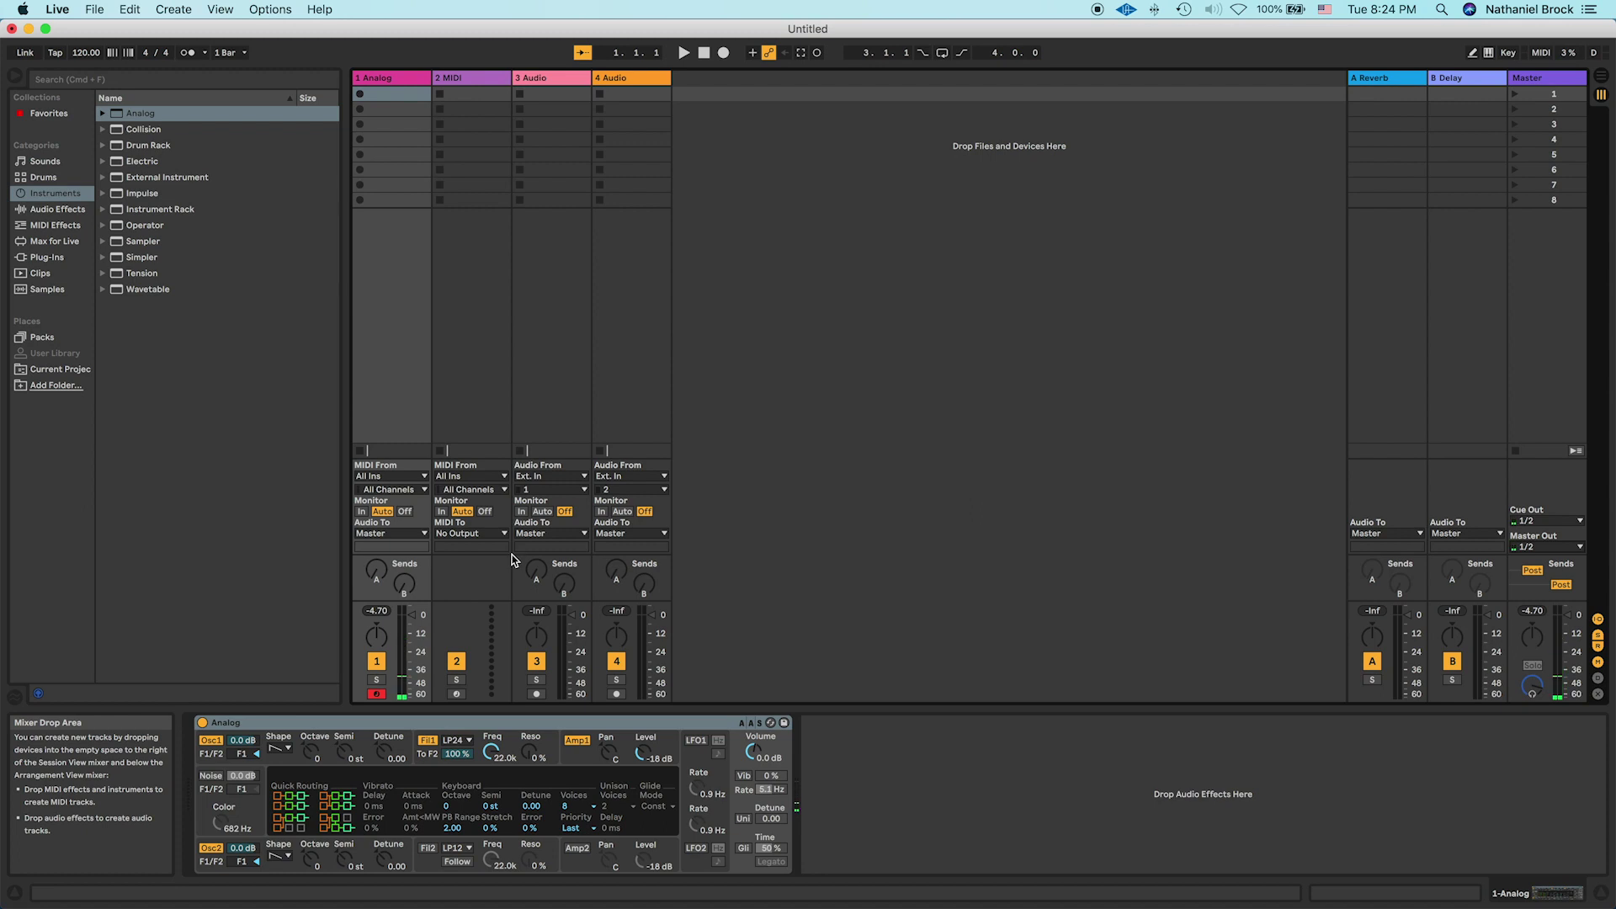
pyautogui.click(167, 8)
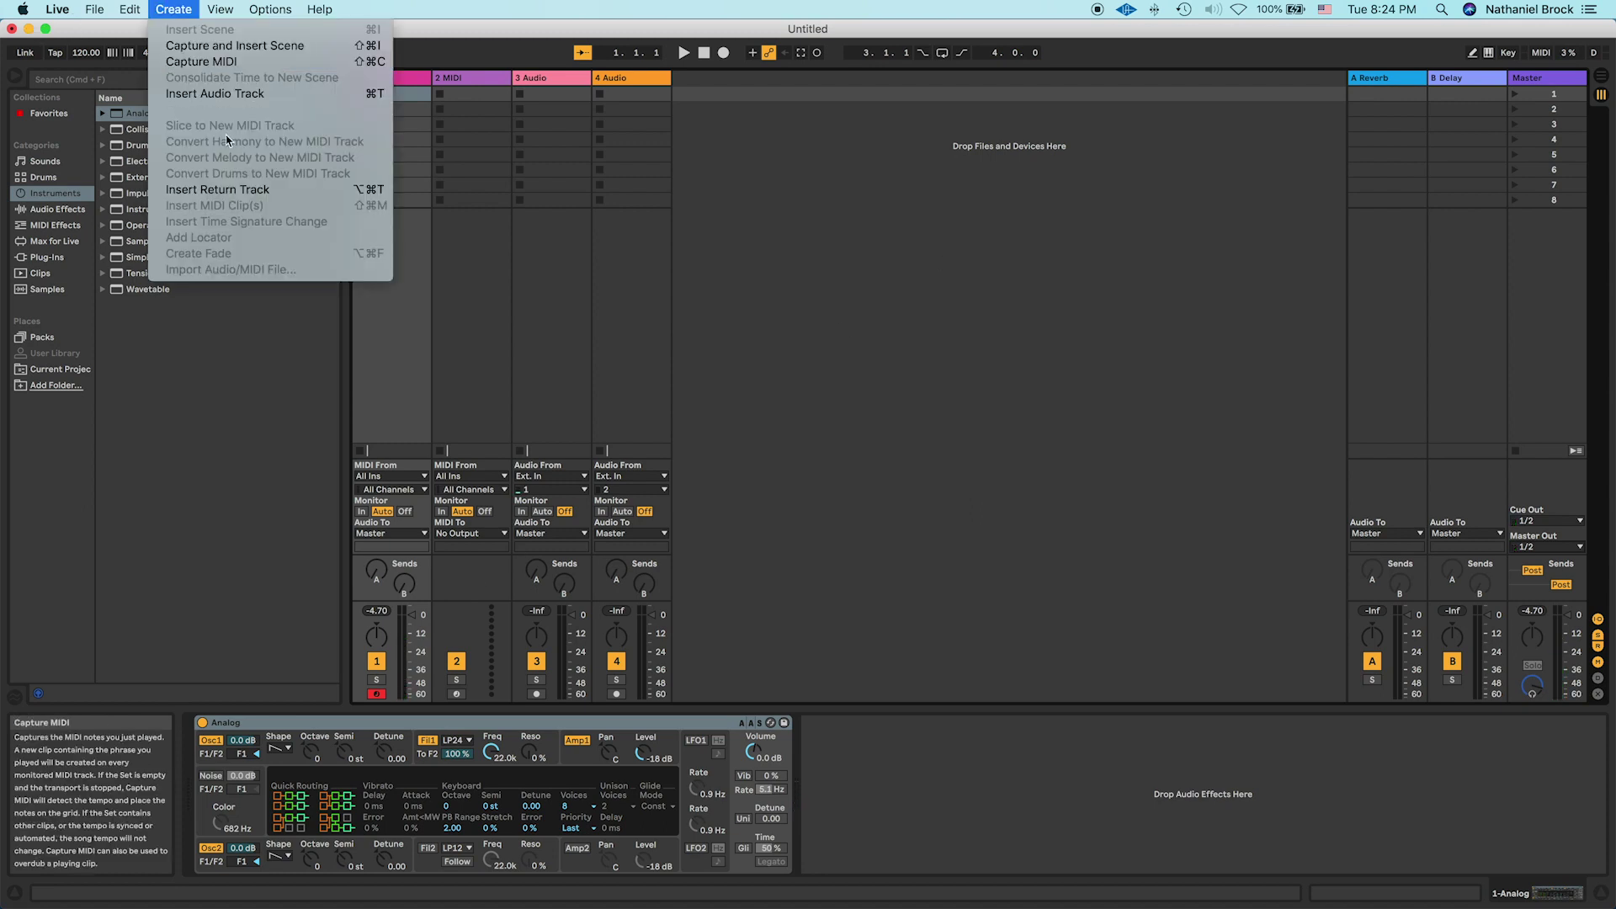
# Insert a new return track and rename it MON
pyautogui.click(253, 190)
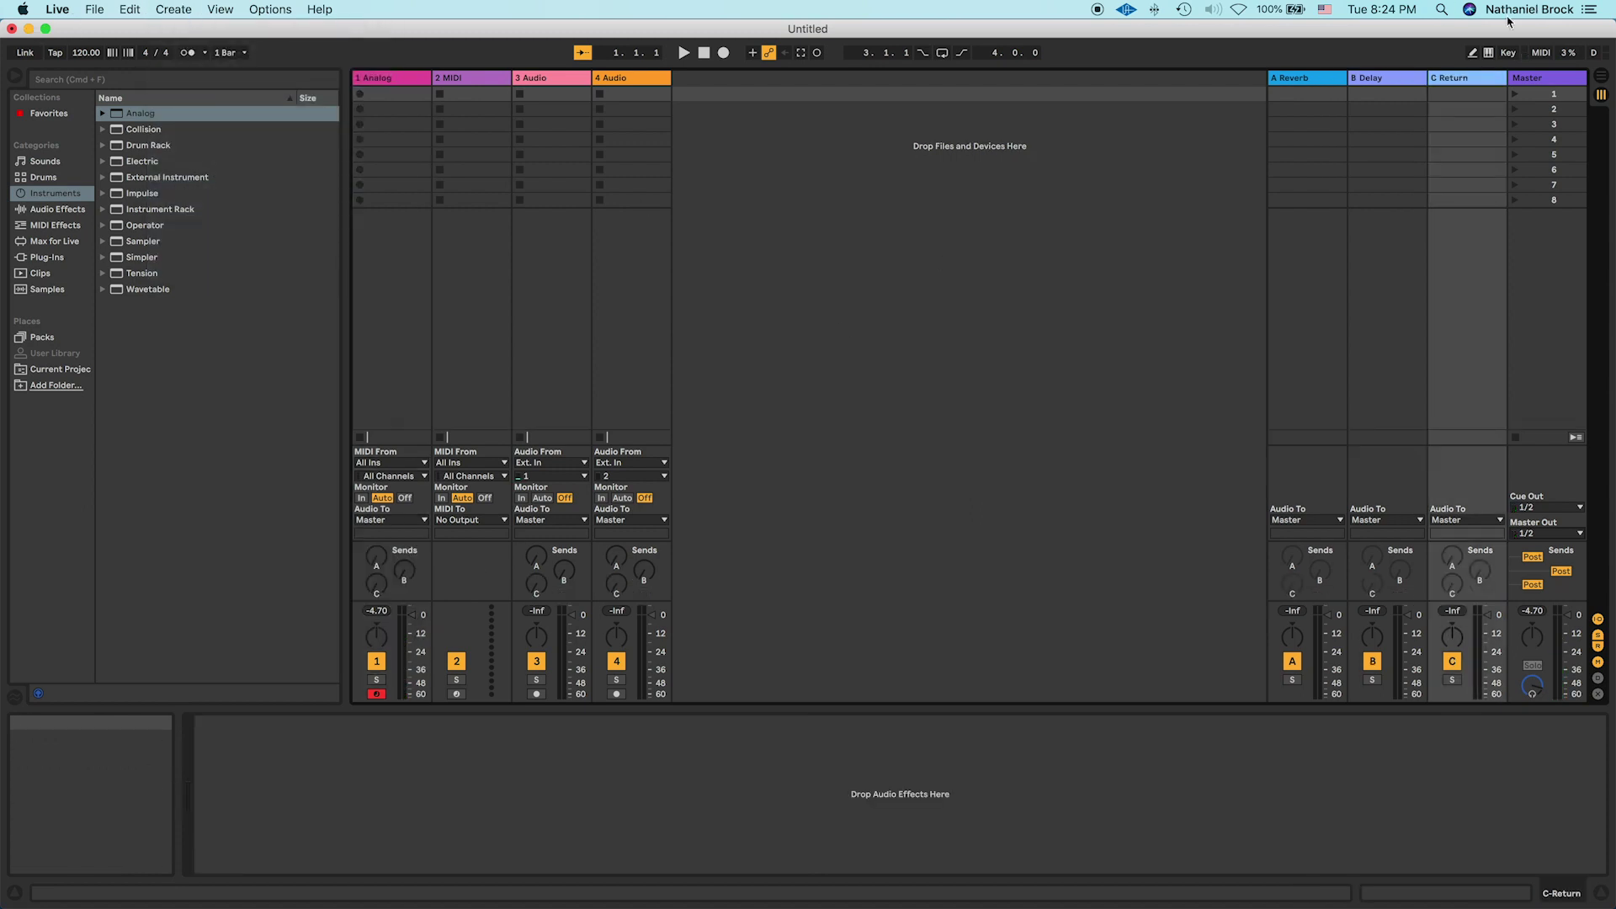
pyautogui.rightClick(1444, 78)
pyautogui.click(1391, 105)
pyautogui.write('MON')
pyautogui.press('Return')
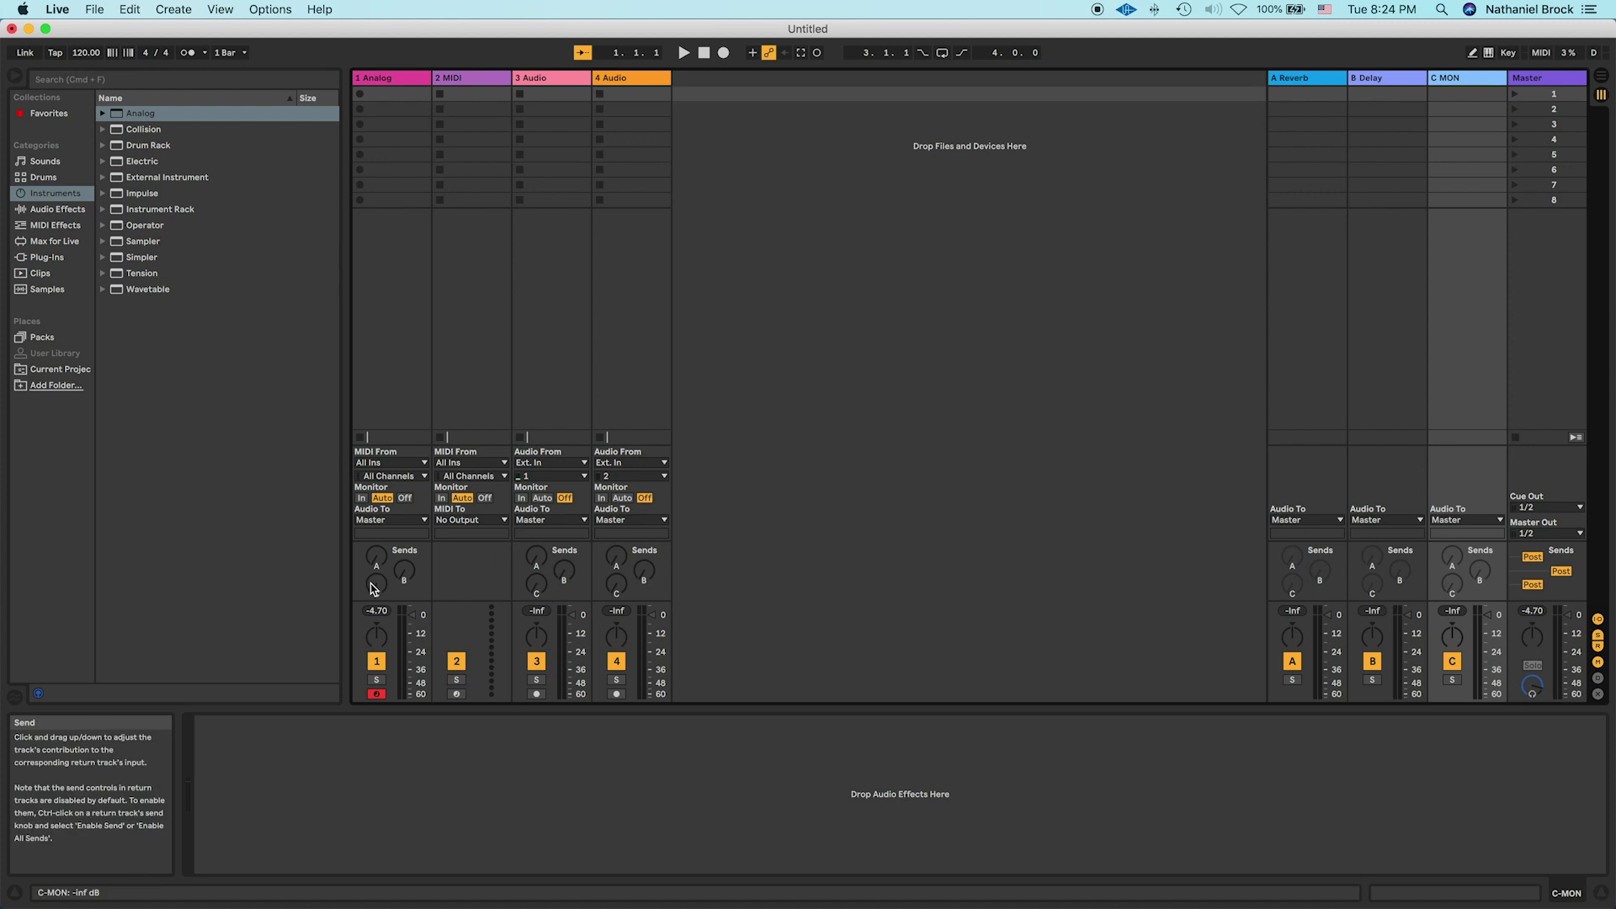
# Raise track 1's Send C to MON and route MON to Ext. Out channels 3/4
pyautogui.moveTo(368, 584); pyautogui.dragTo(368, 547)
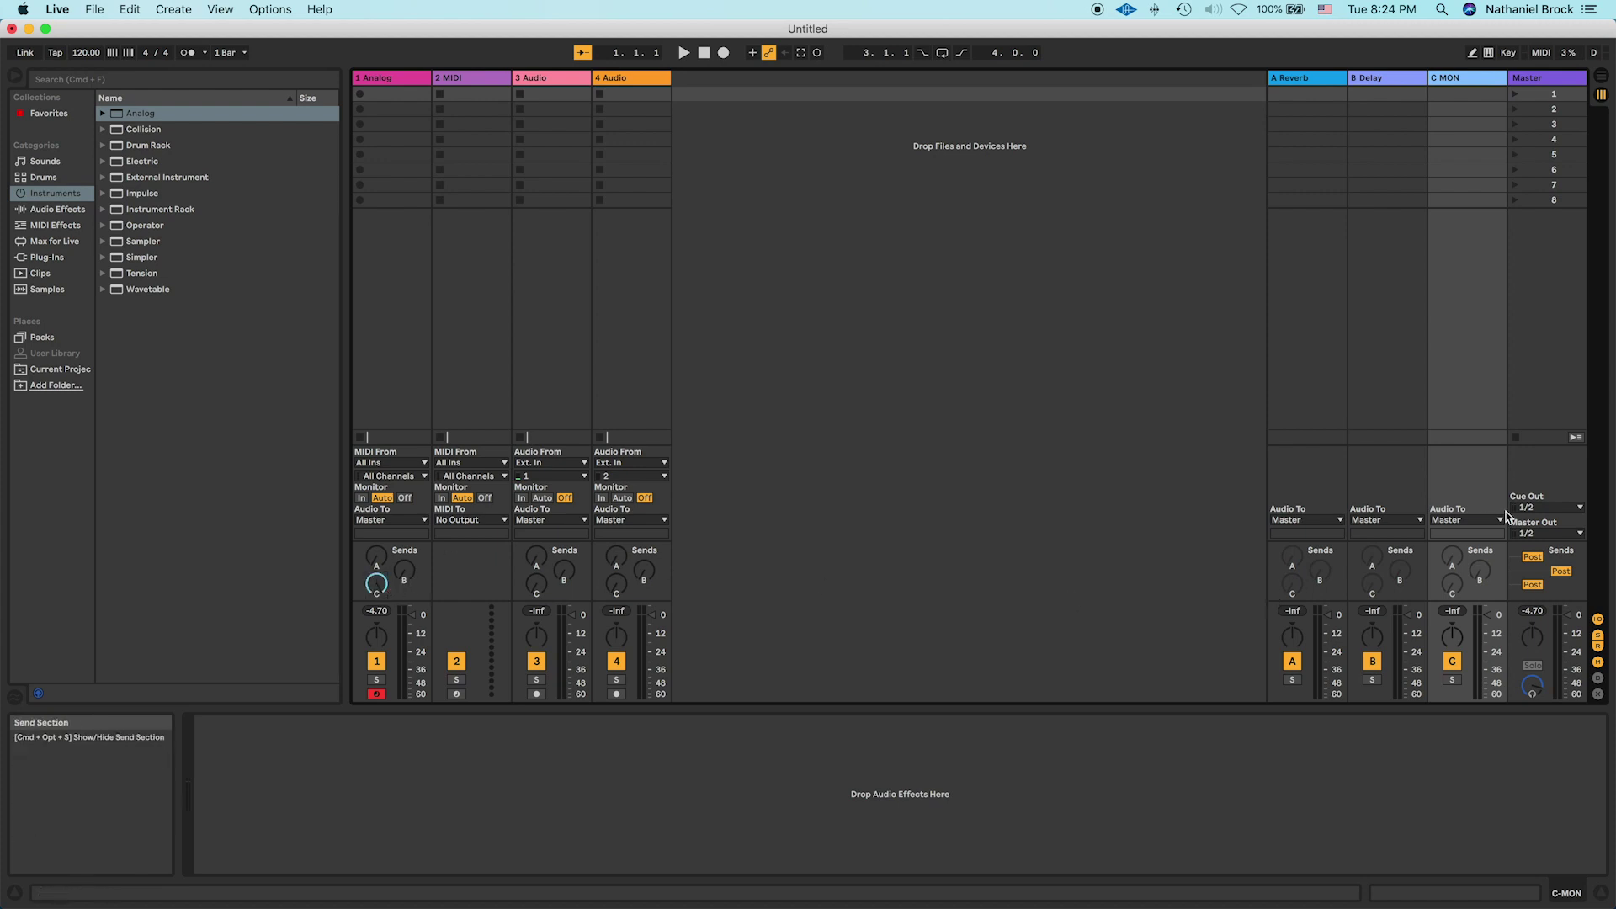
pyautogui.click(1482, 523)
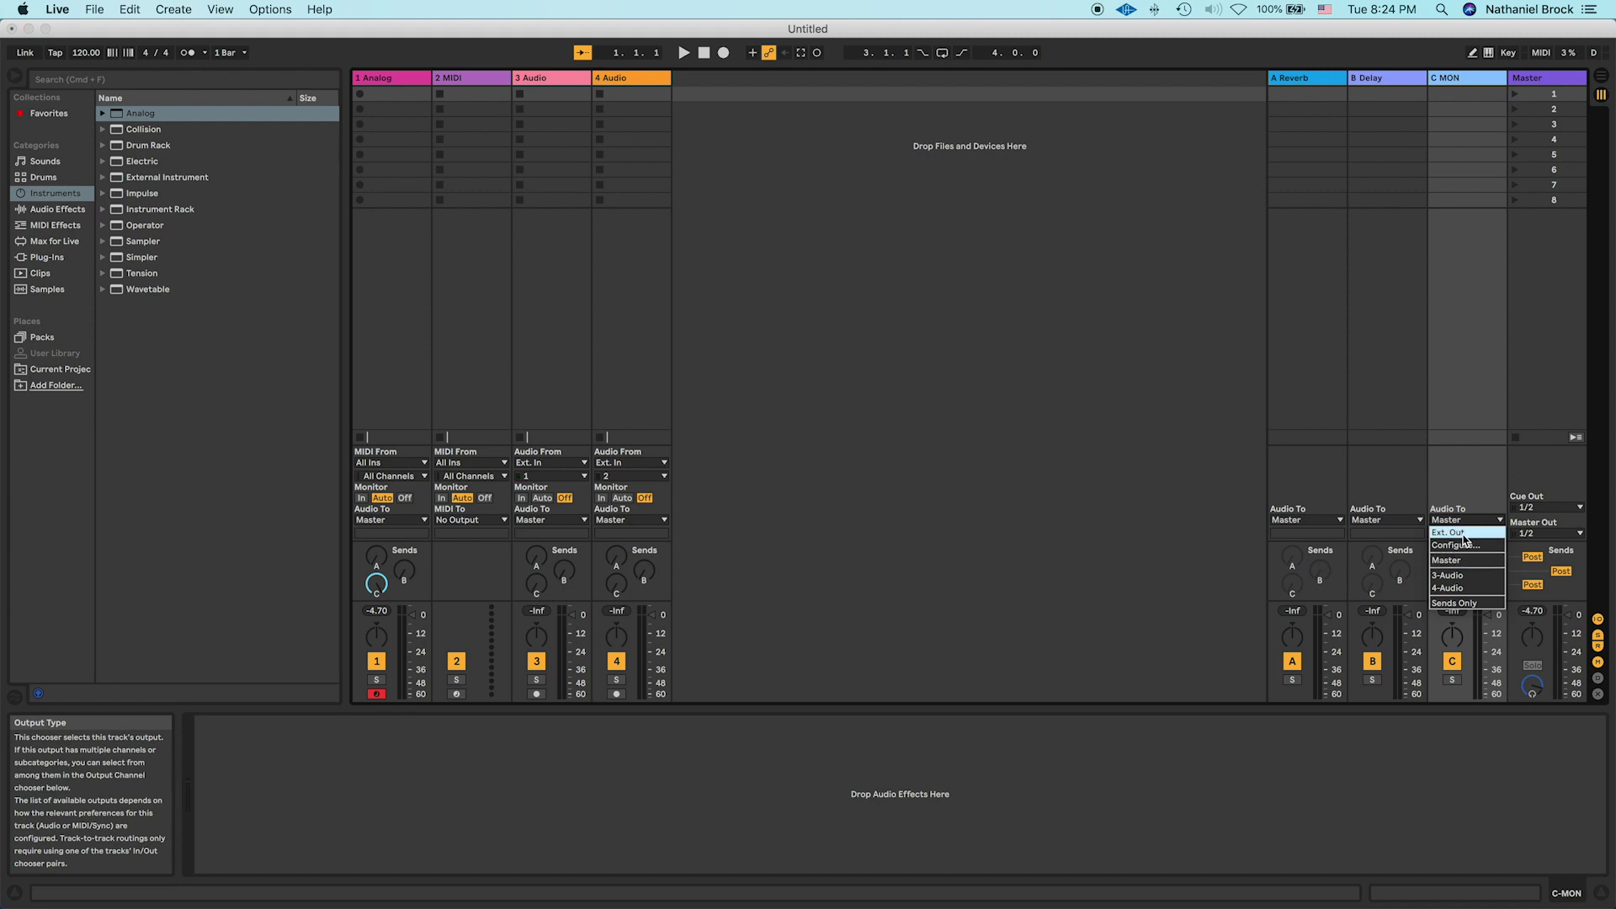
pyautogui.click(1464, 532)
pyautogui.click(1459, 533)
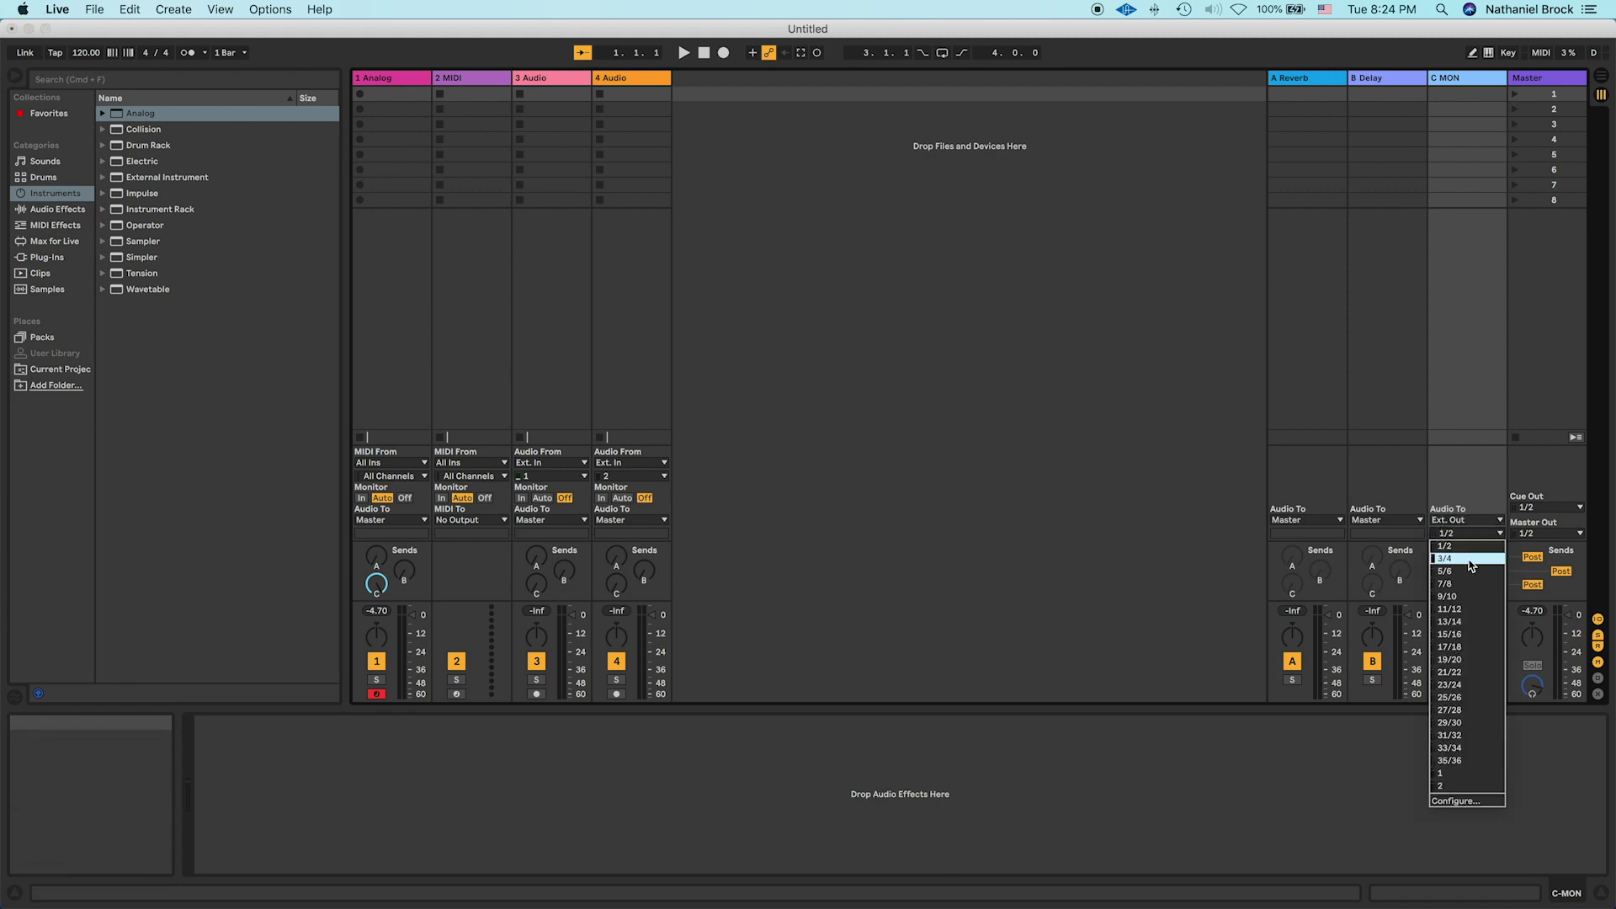
pyautogui.click(1470, 559)
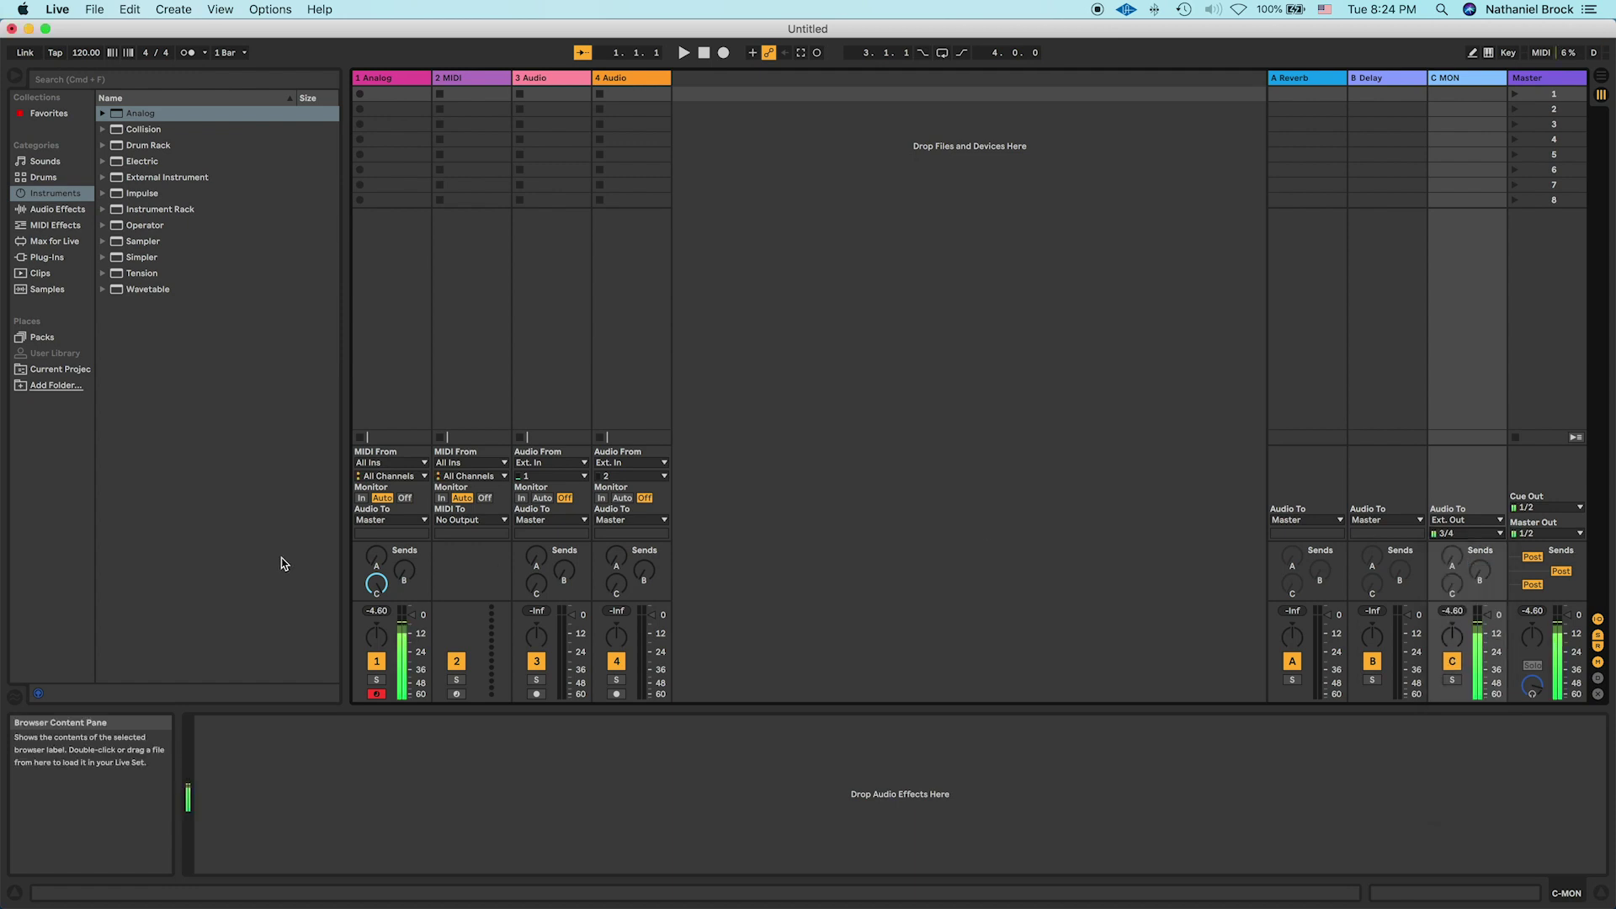
pyautogui.click(397, 82)
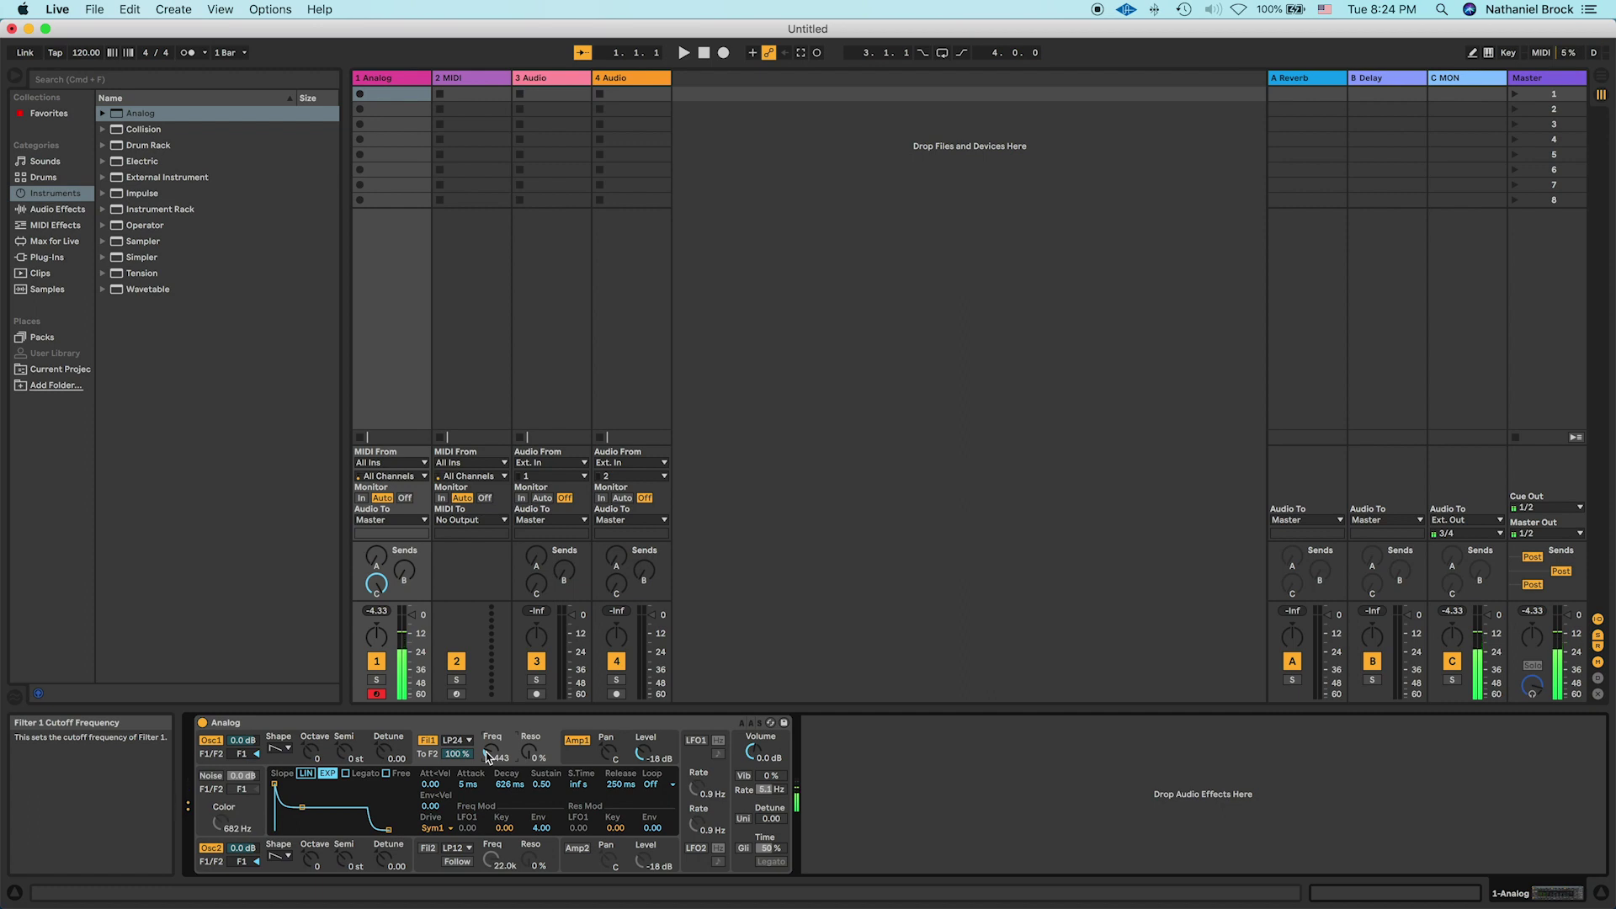
# Keep track 3 Audio on input 1, send it to C MON at 0.0 dB, and set Monitor to In
pyautogui.click(557, 82)
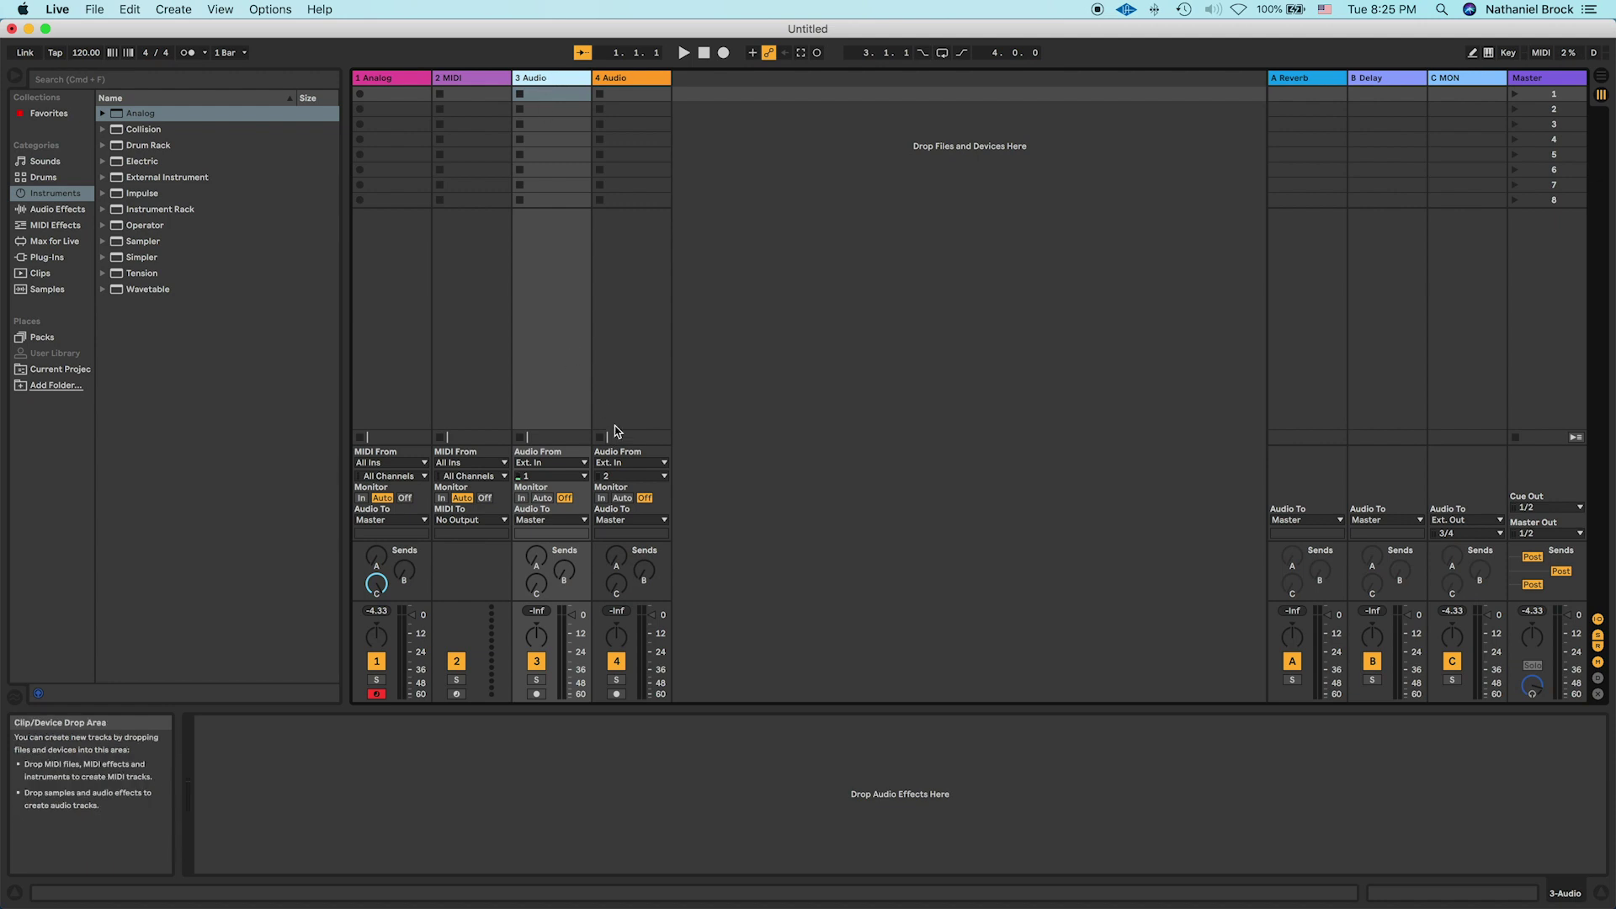
pyautogui.click(551, 476)
pyautogui.press('Escape')
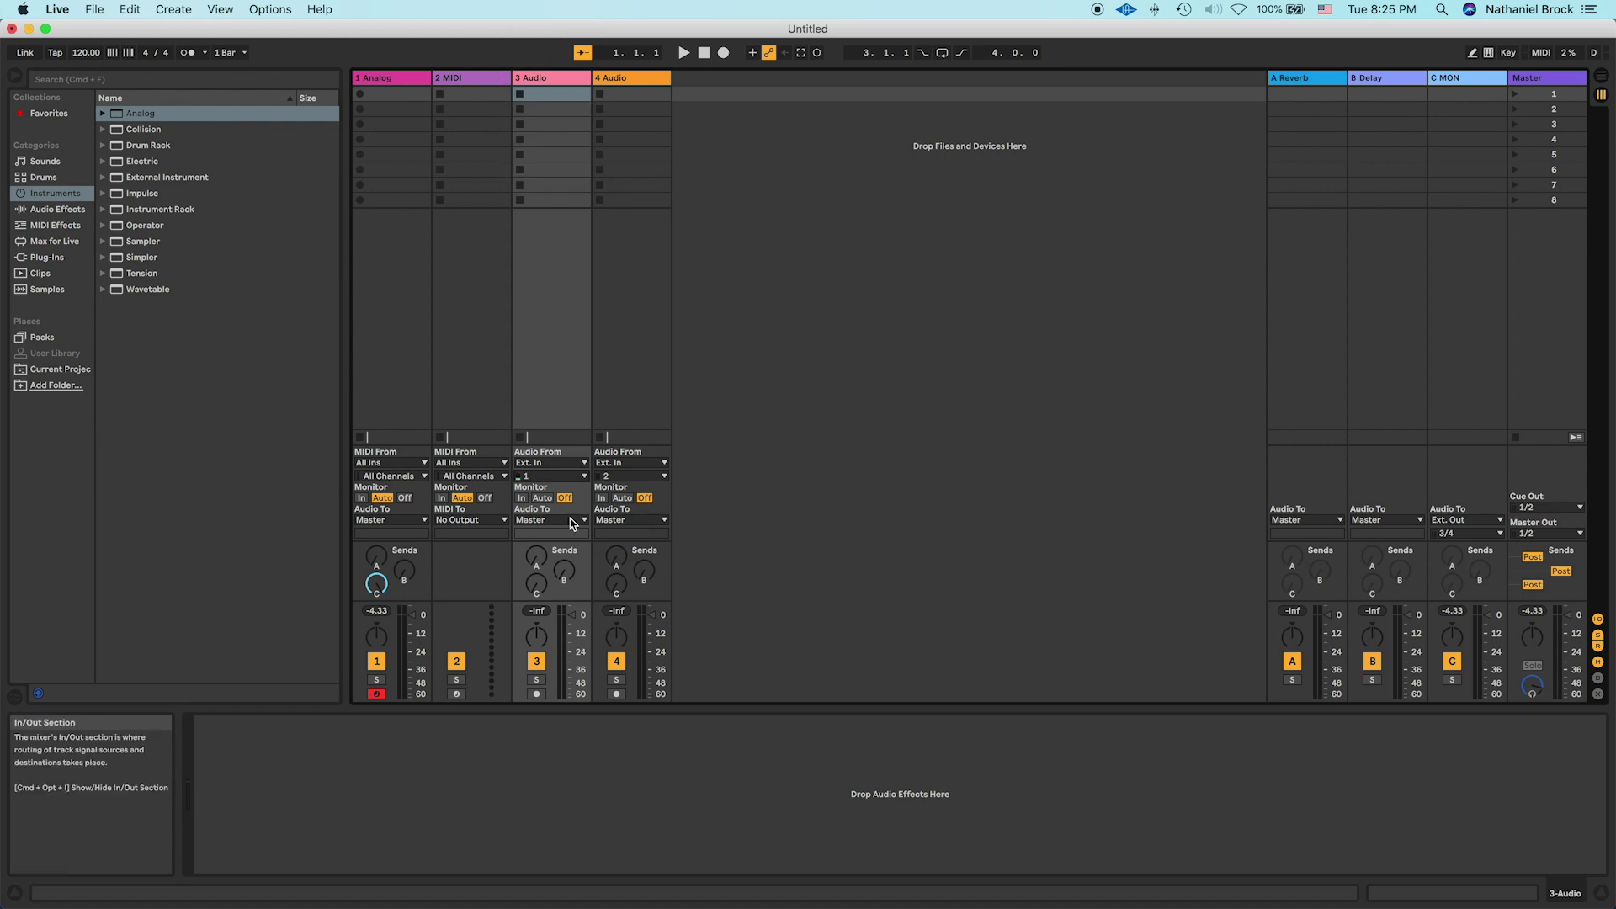
pyautogui.moveTo(536, 583); pyautogui.dragTo(536, 555)
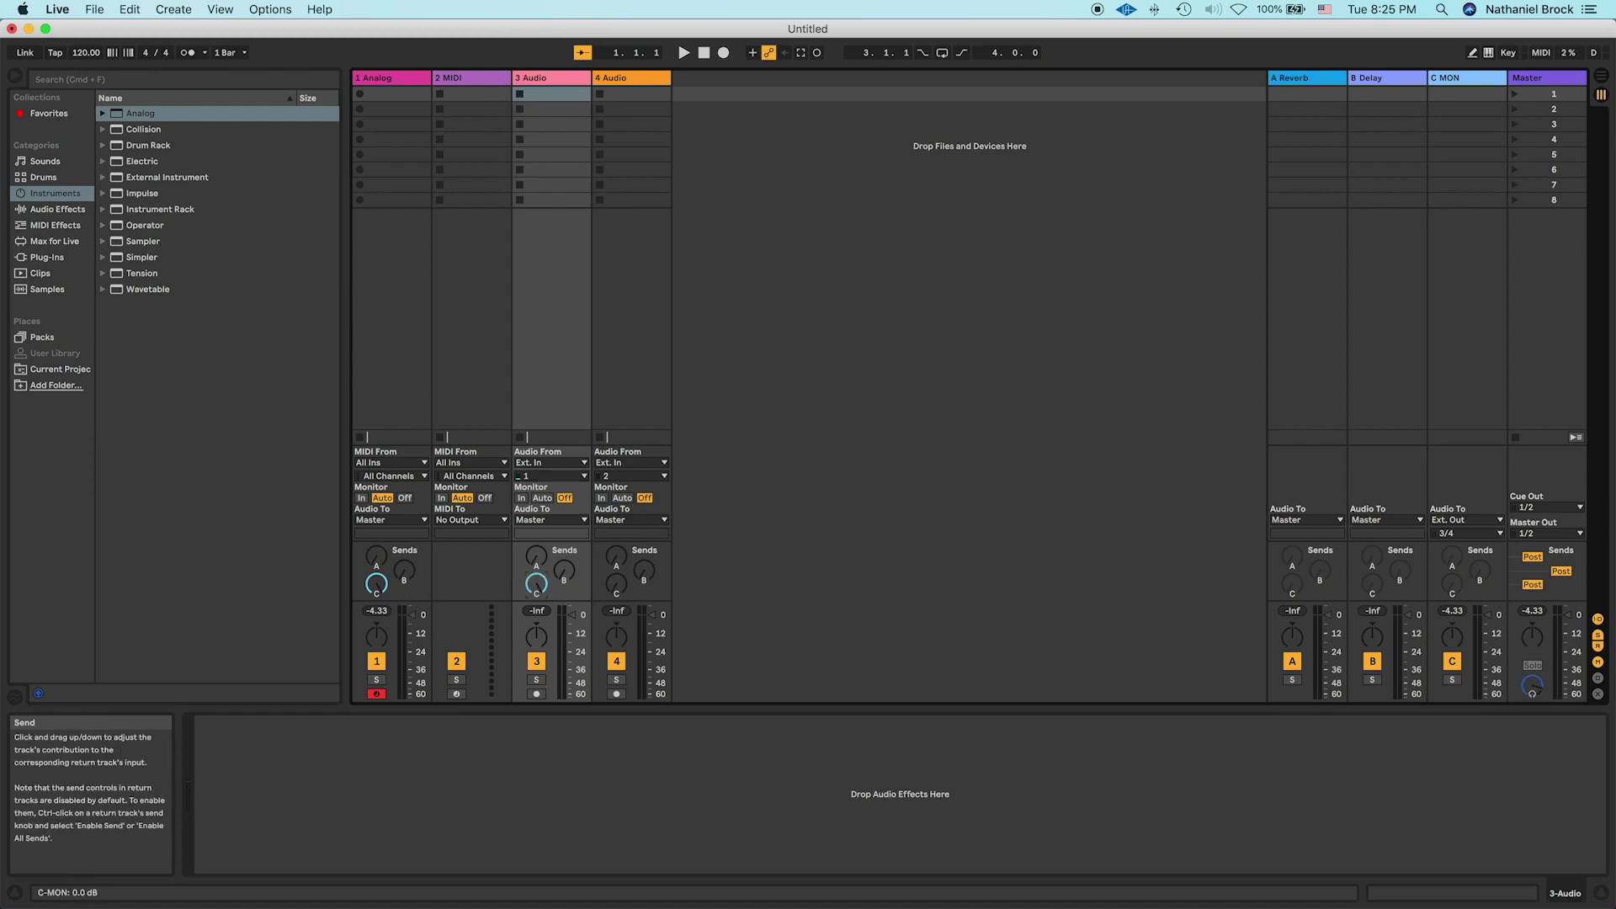
pyautogui.click(522, 498)
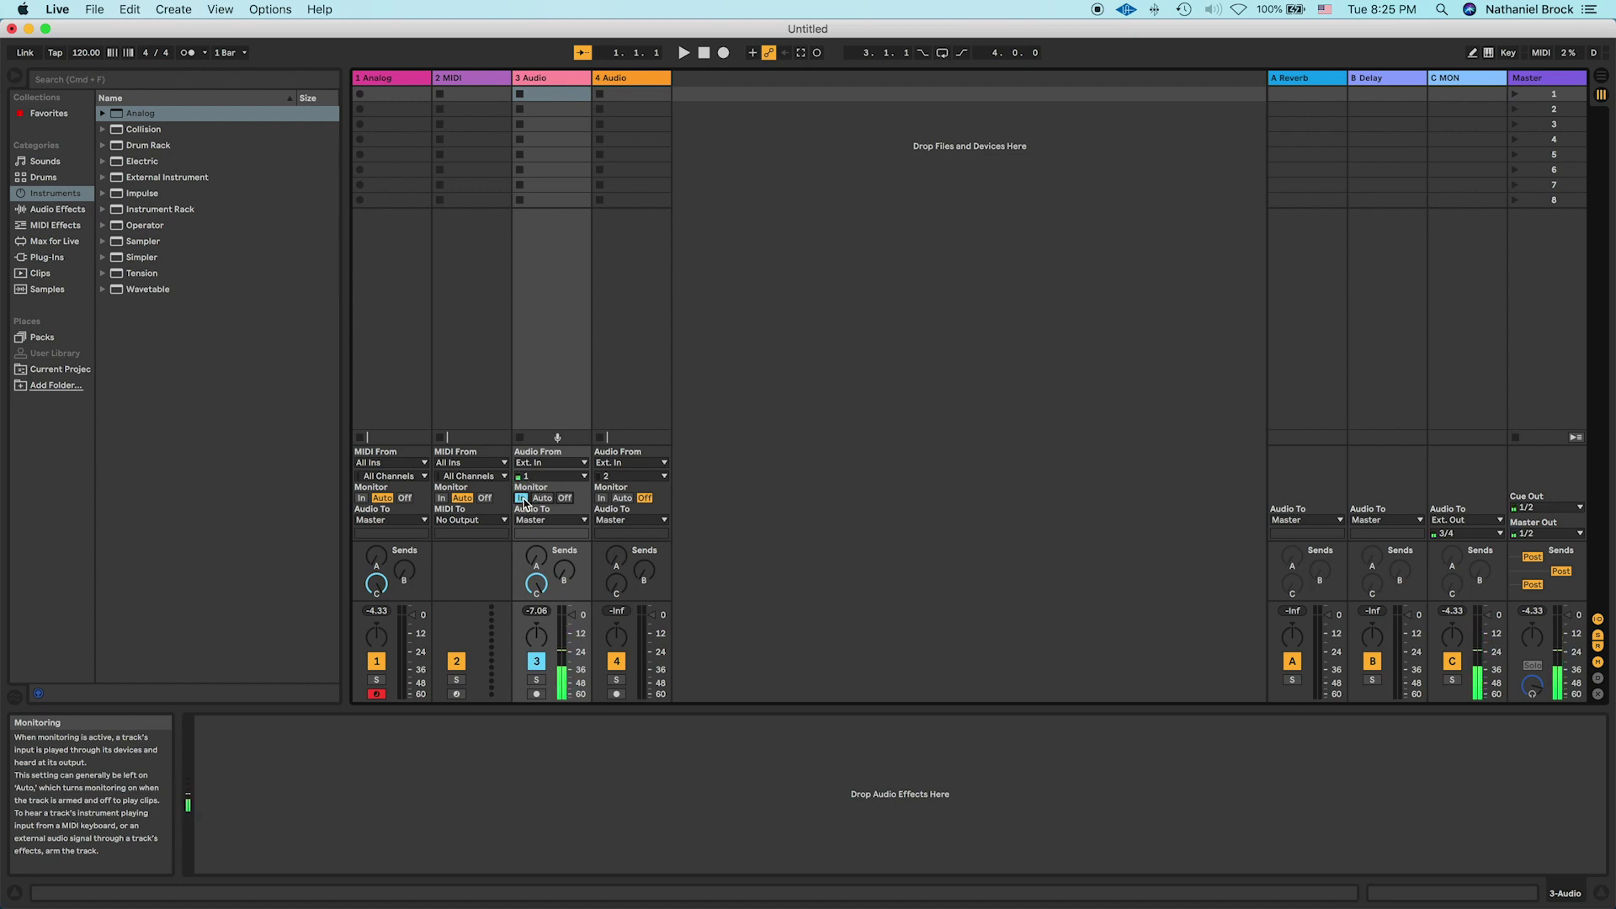
# Launch OBS from Spotlight to check the Soundflower meters
pyautogui.click(1442, 10)
pyautogui.write('audio')
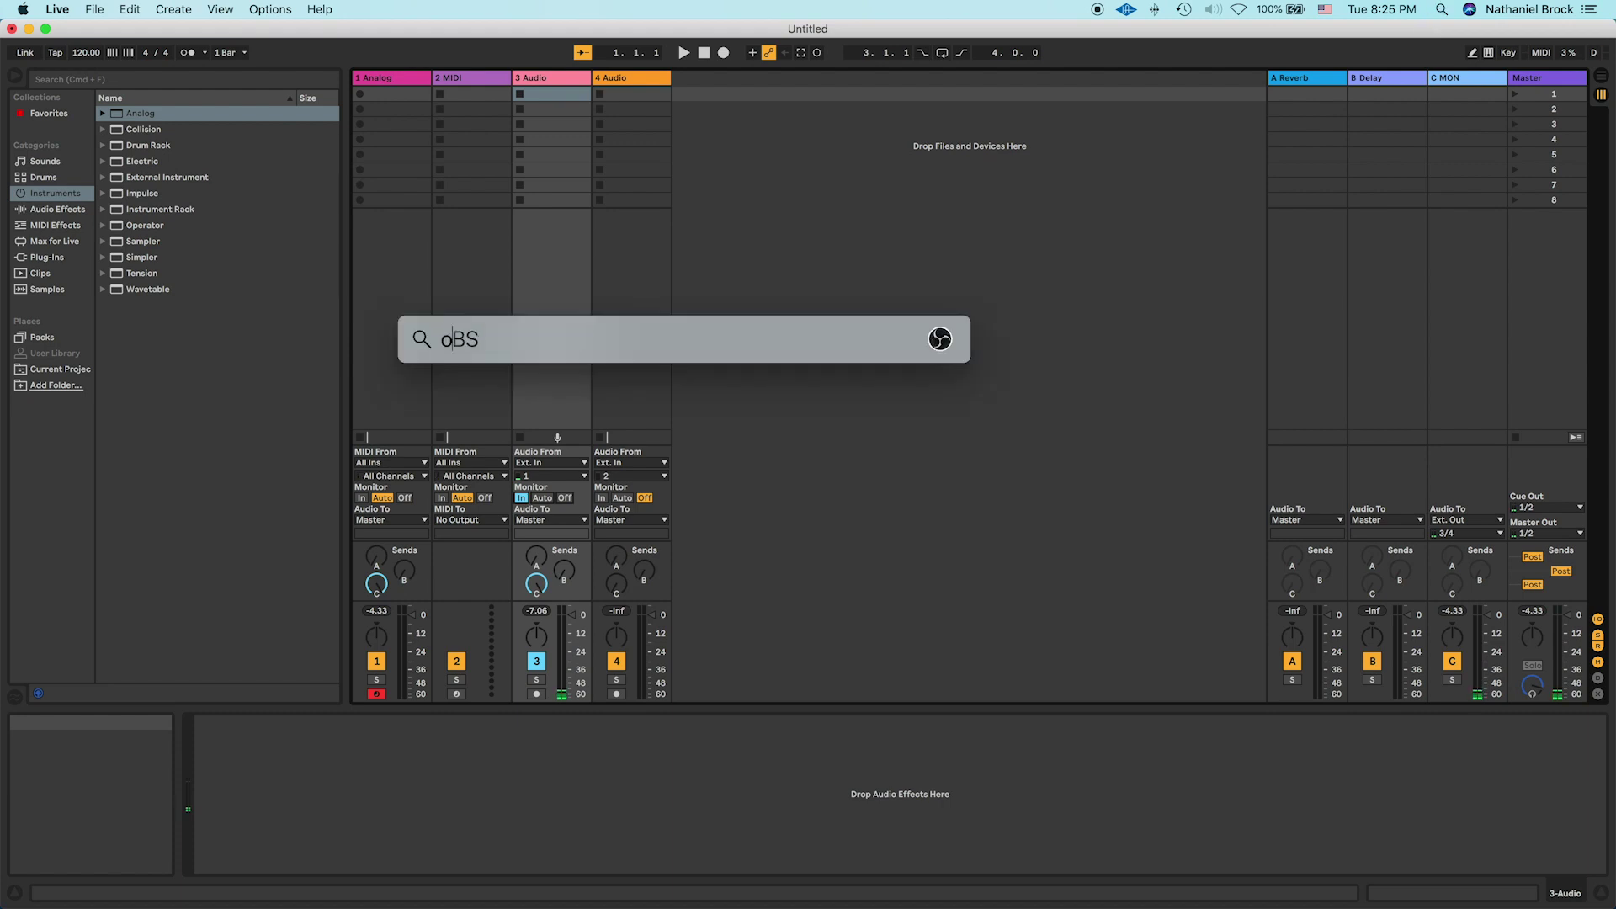
pyautogui.press('Return')
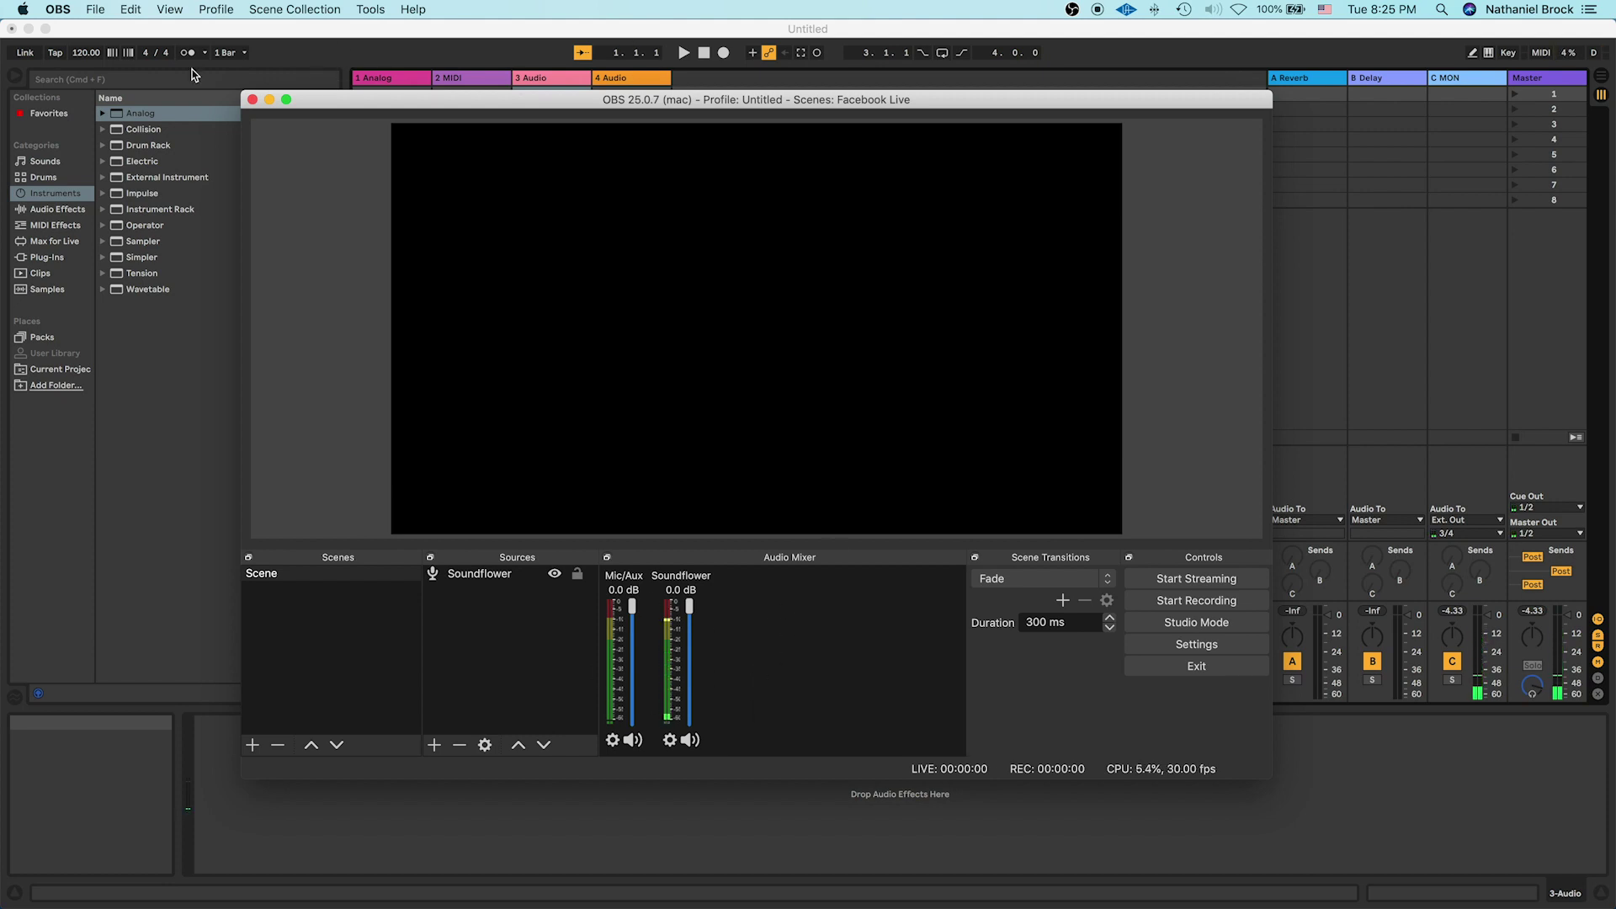
# Hide OBS, quit Ableton Live, and dismiss its save-changes prompt
pyautogui.press('super+q')
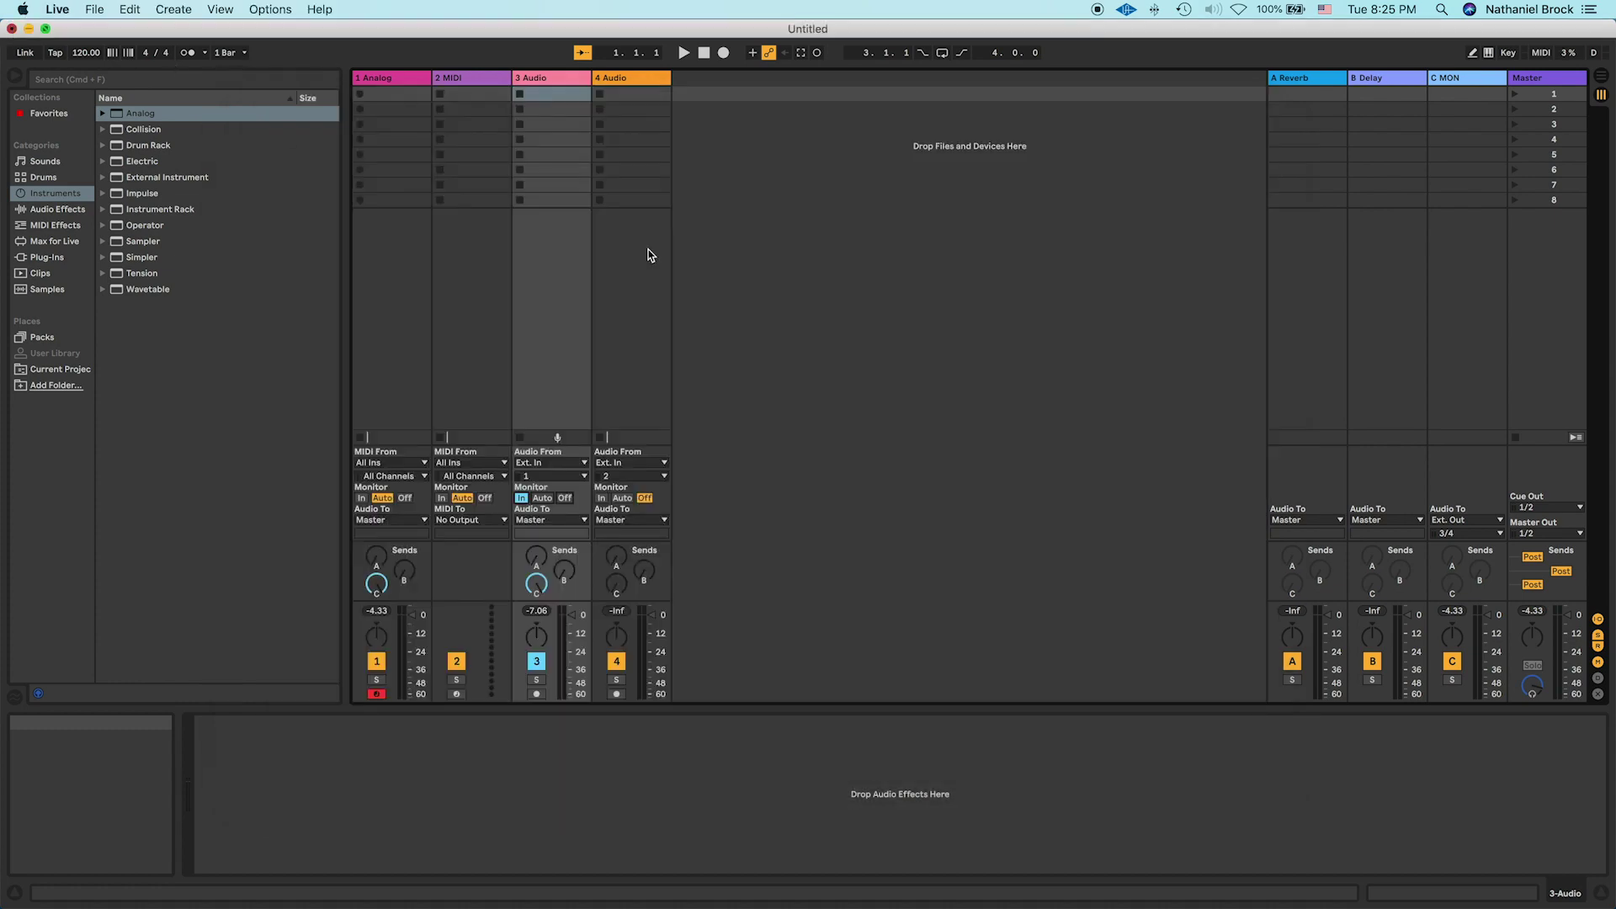
pyautogui.press('super+q')
pyautogui.click(692, 504)
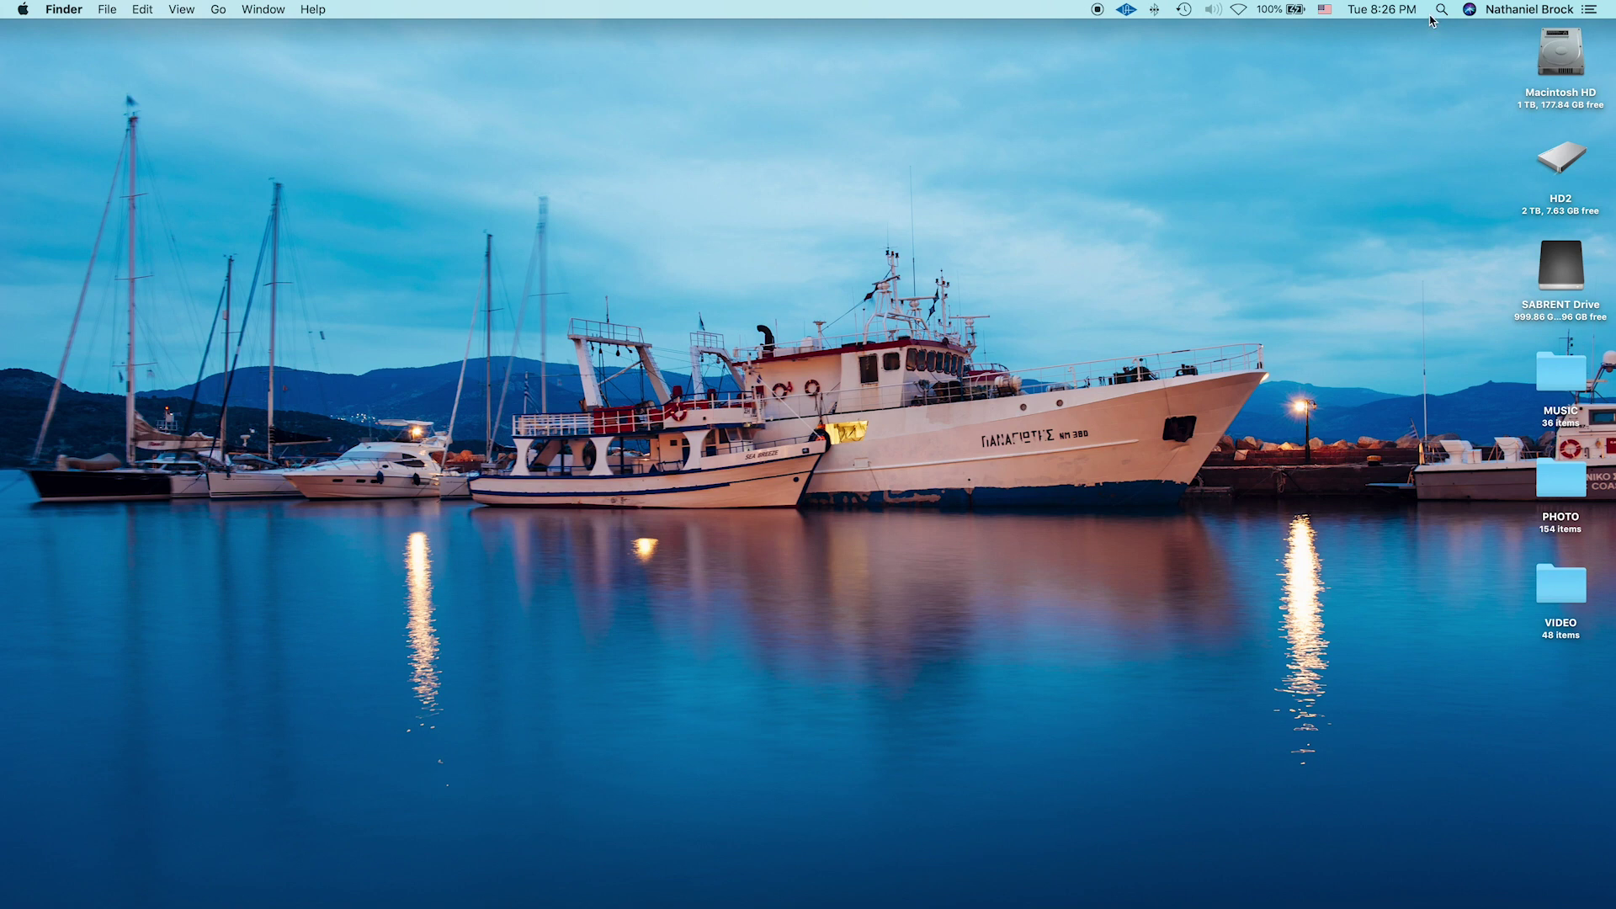
# Launch UA Console from a Spotlight search for 'console' and move its window lower
pyautogui.click(1441, 10)
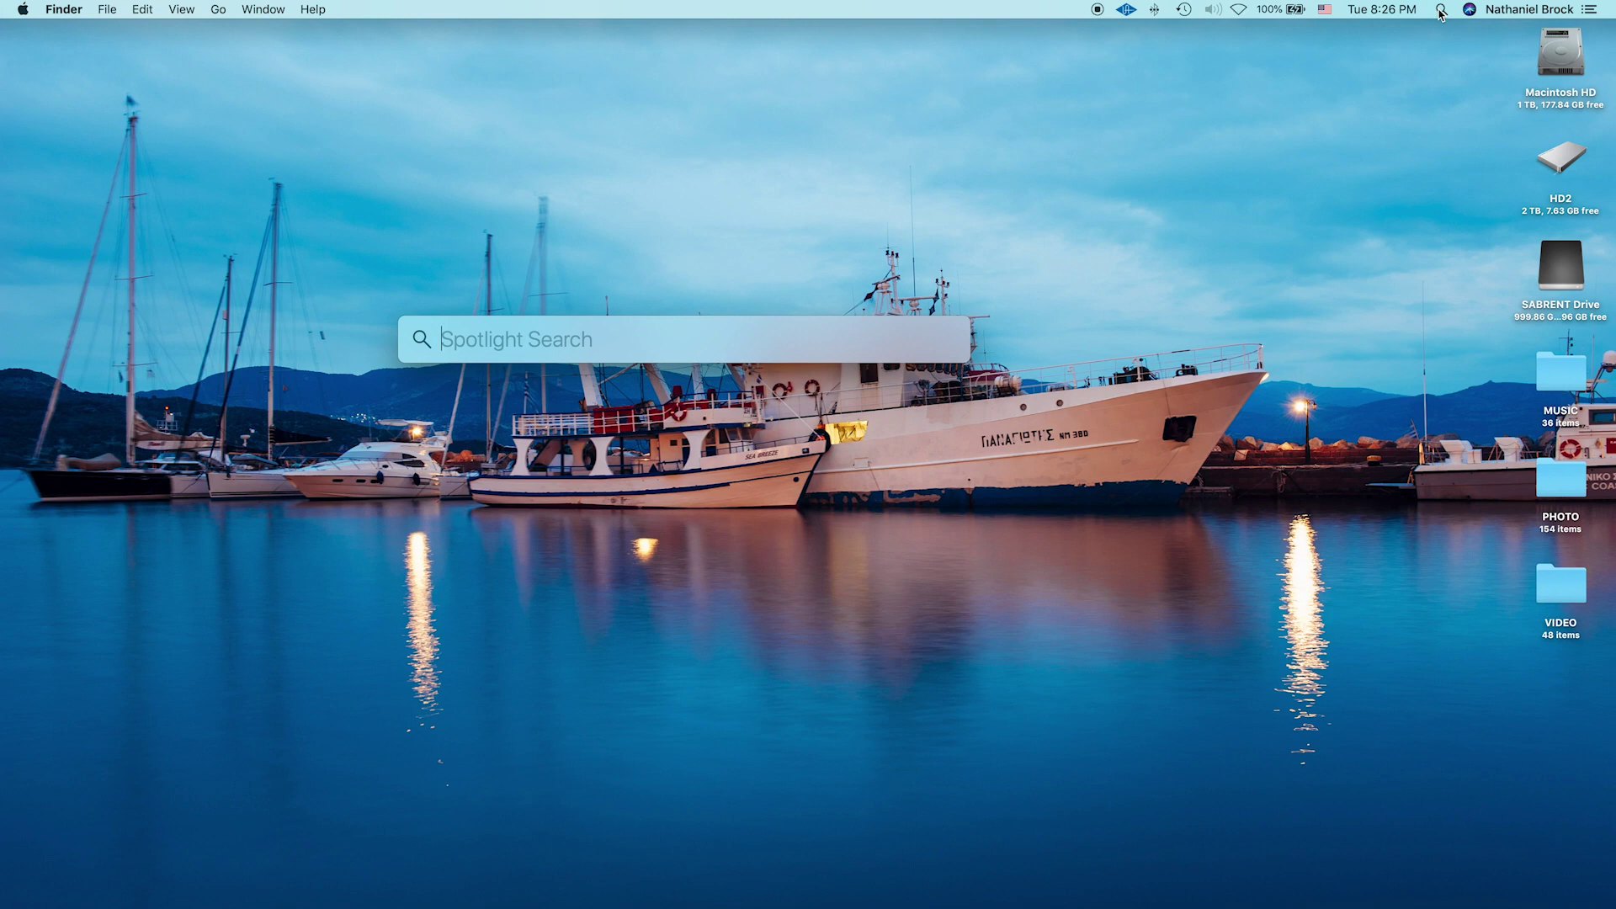
pyautogui.write('console')
pyautogui.press('Return')
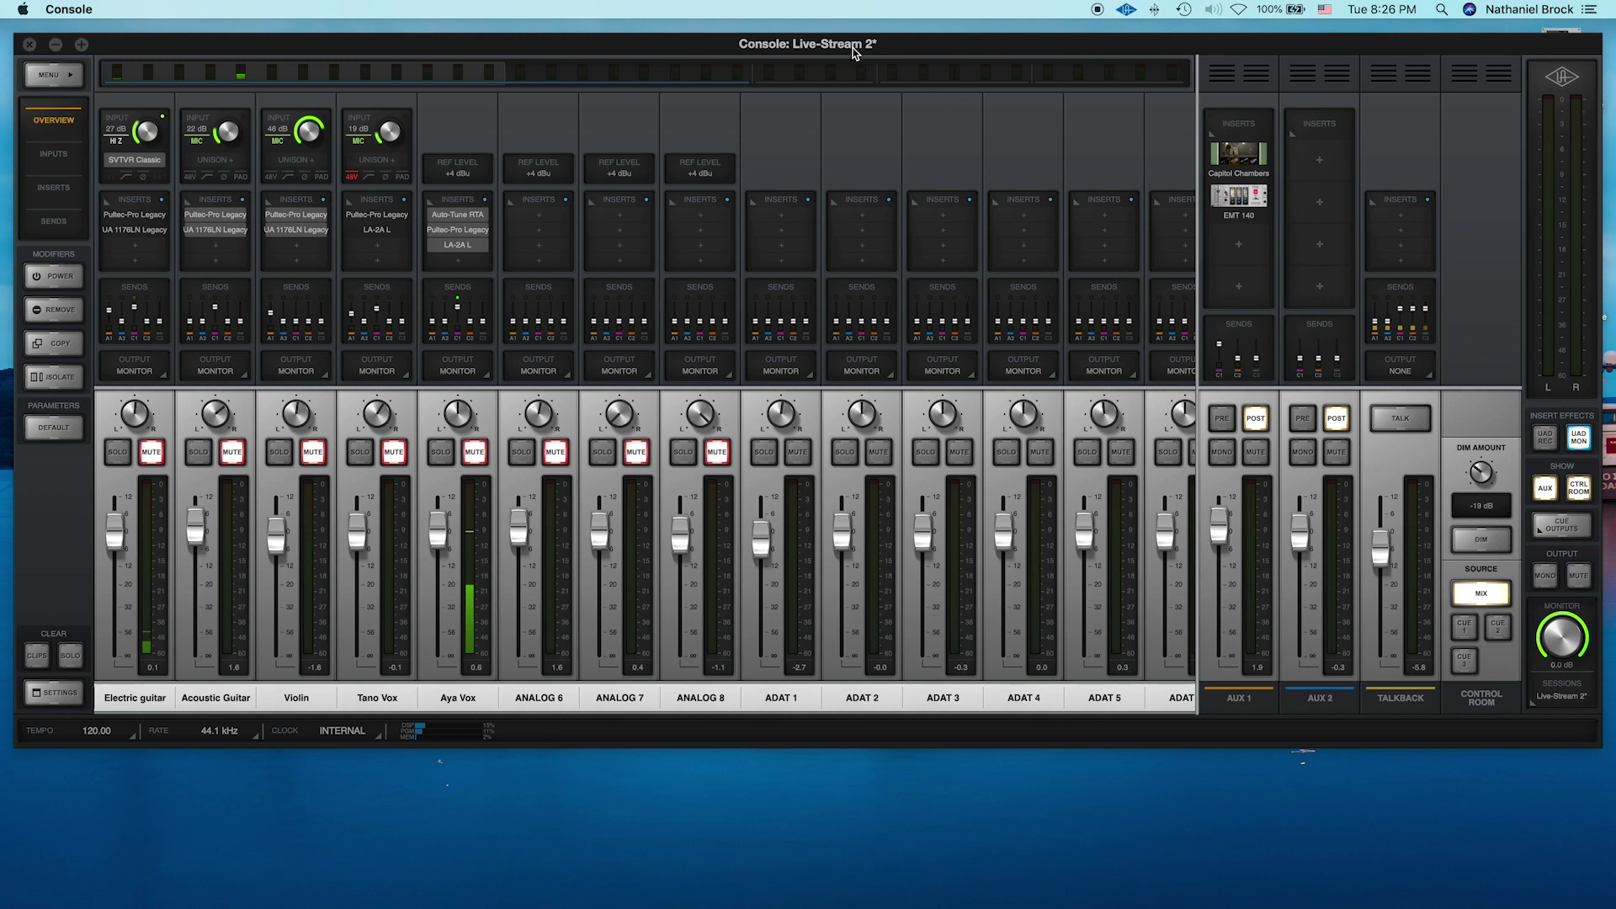
pyautogui.moveTo(852, 49); pyautogui.dragTo(852, 94)
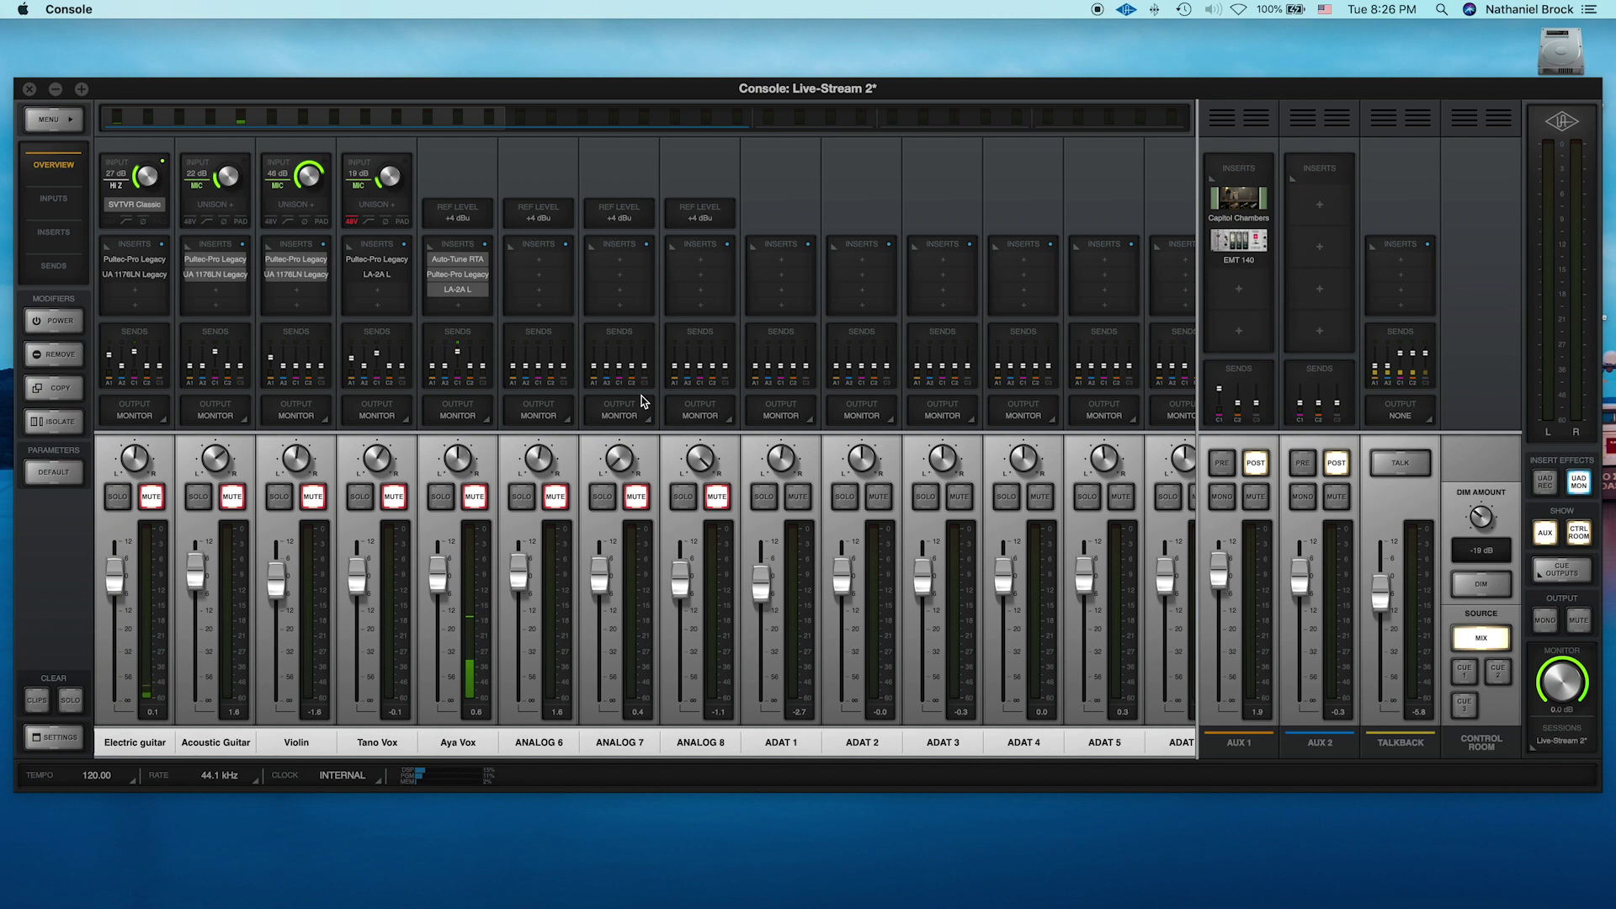
# Unmute the Electric guitar channel and review its Pultec EQ and 1176LN insert plugins
pyautogui.click(154, 501)
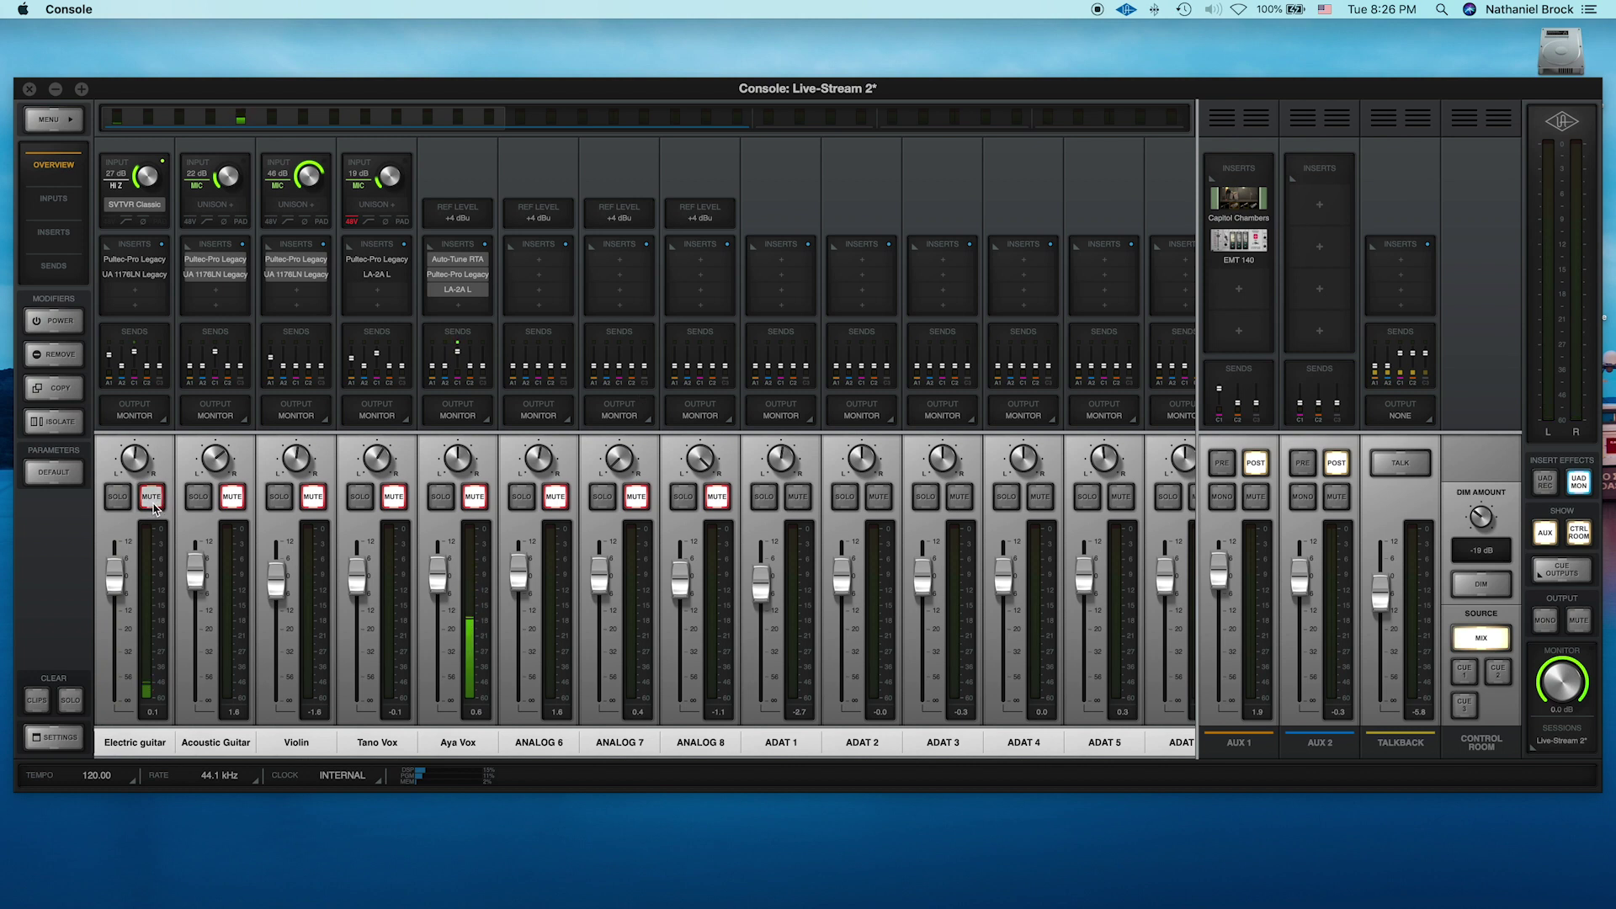
pyautogui.click(154, 503)
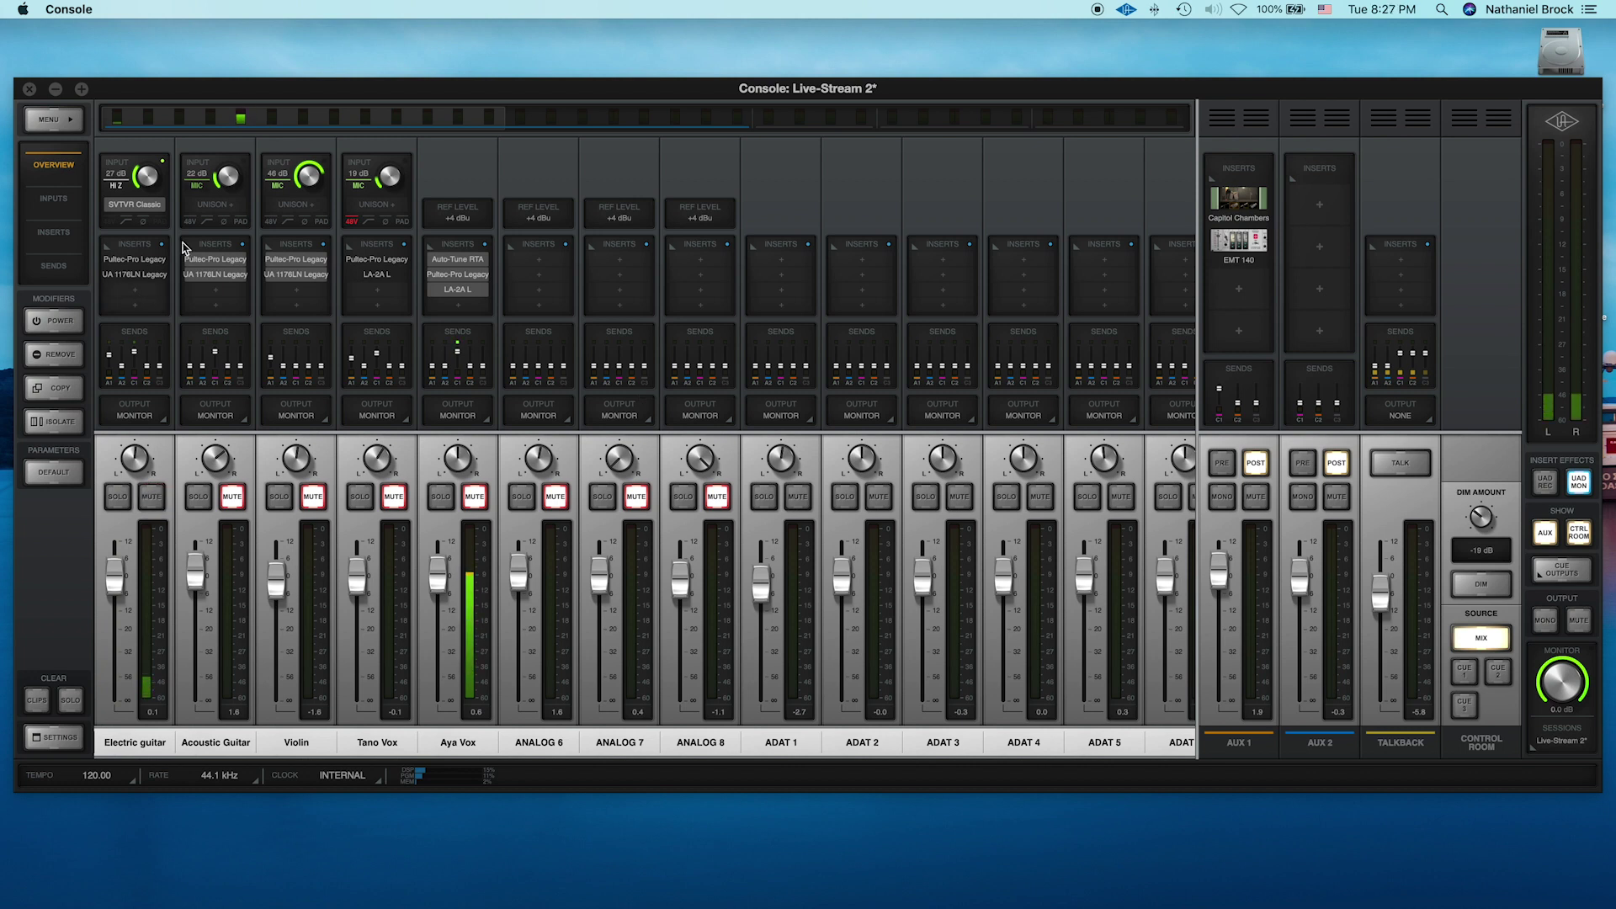
pyautogui.click(141, 261)
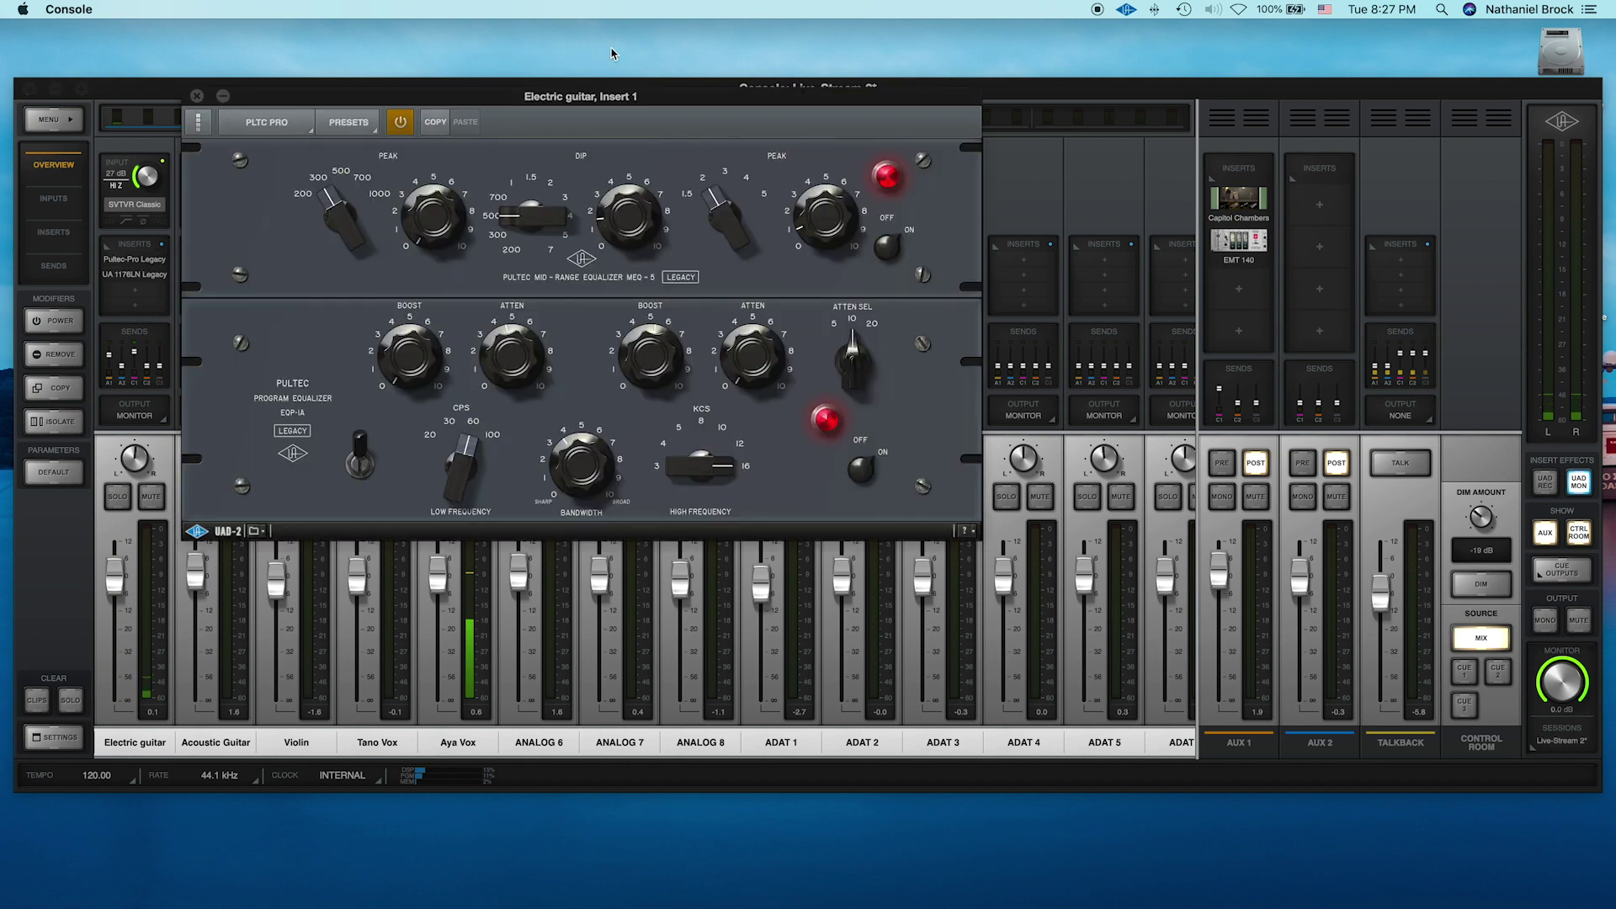
pyautogui.moveTo(581, 97); pyautogui.dragTo(521, 91)
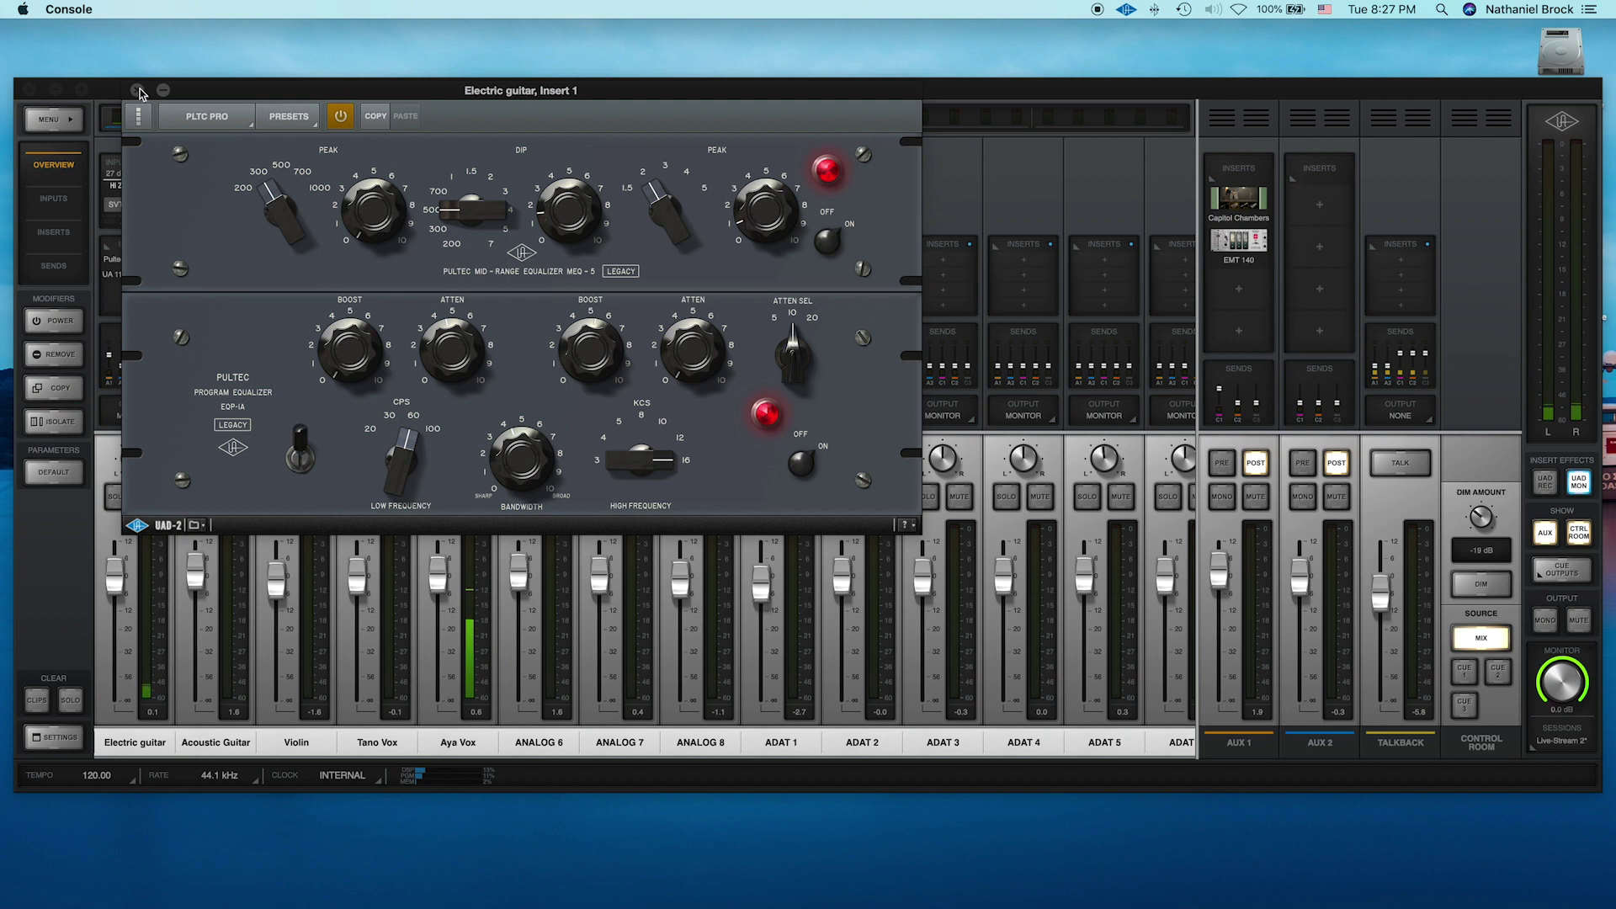
pyautogui.moveTo(253, 91); pyautogui.dragTo(283, 97)
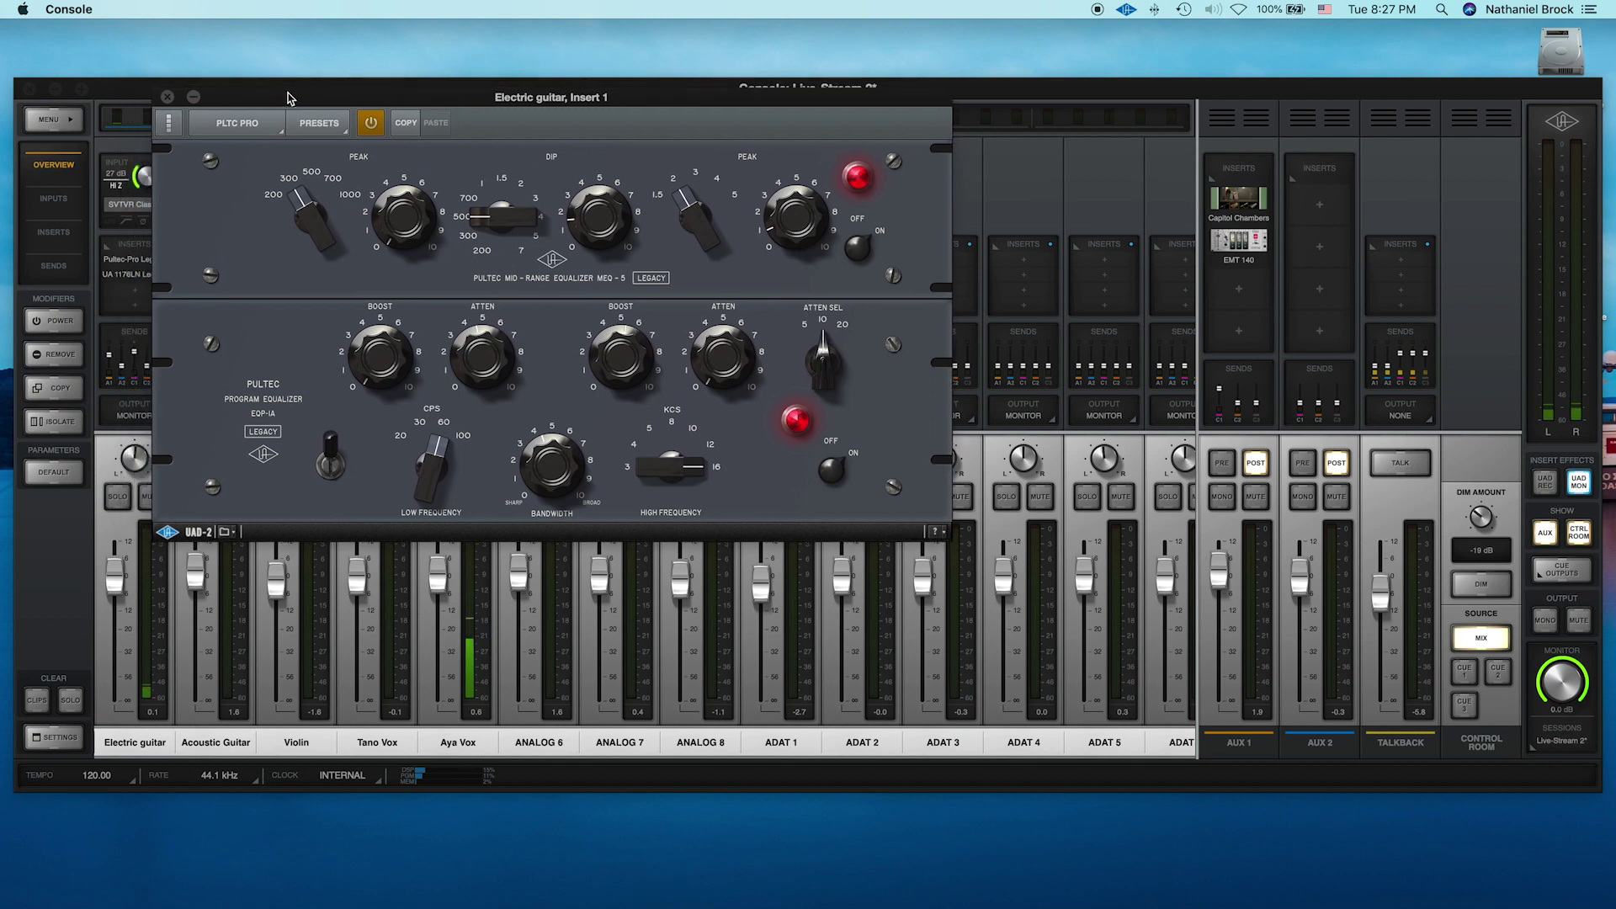
pyautogui.click(166, 97)
pyautogui.click(133, 274)
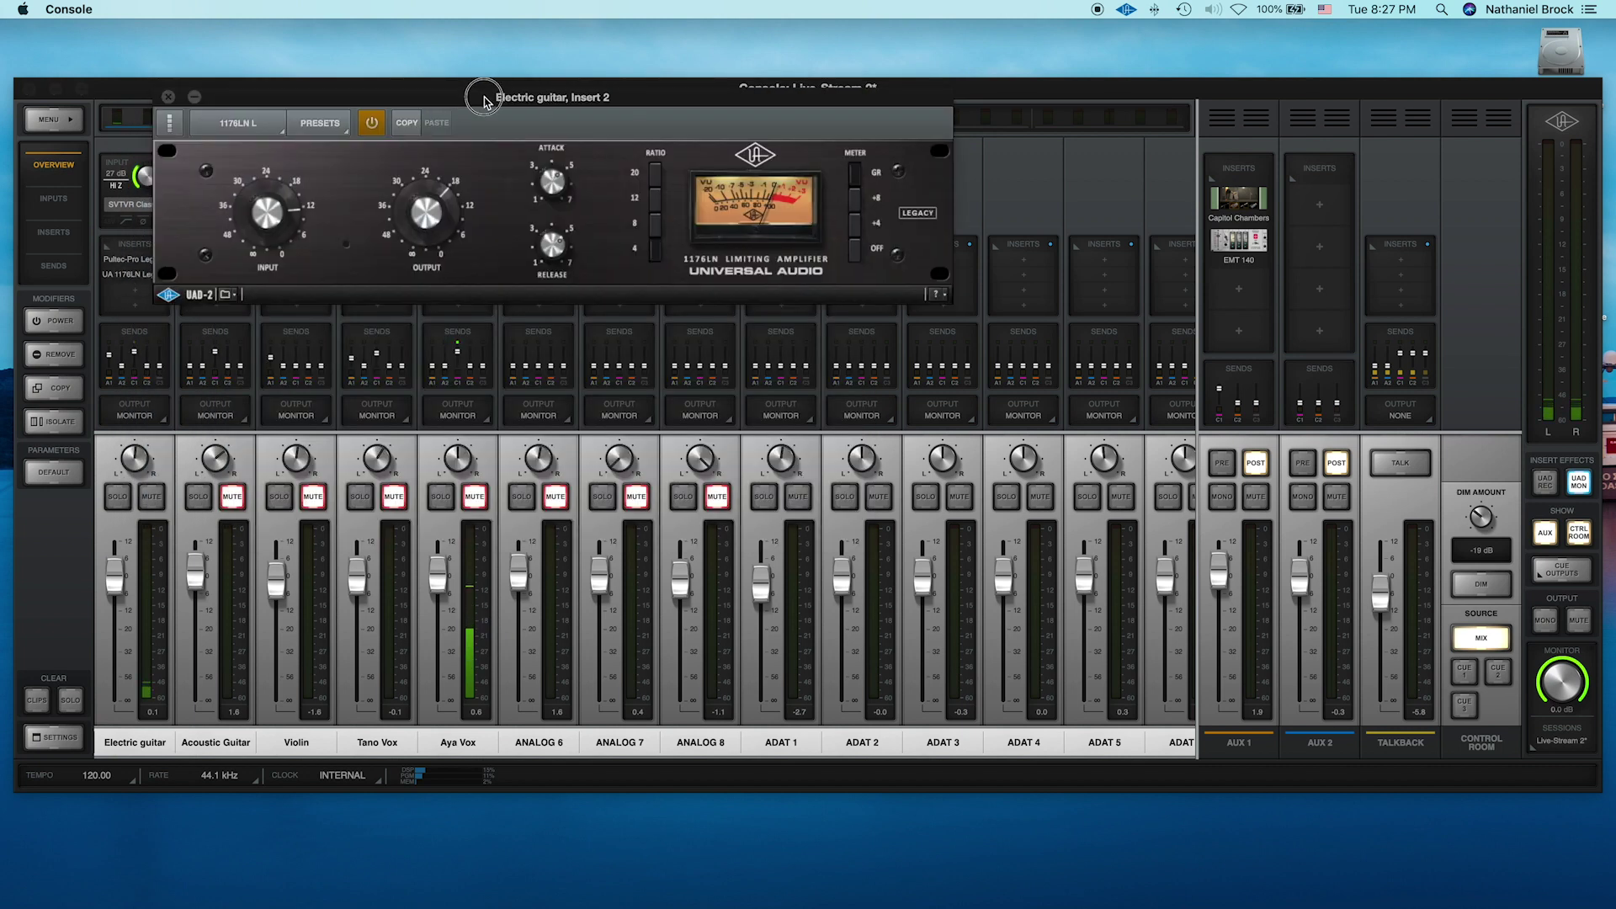
pyautogui.moveTo(156, 101); pyautogui.dragTo(424, 115)
pyautogui.click(335, 110)
# Lower the Electric guitar's AUX 1 send from -11.4 to -18.8 dB
pyautogui.click(135, 358)
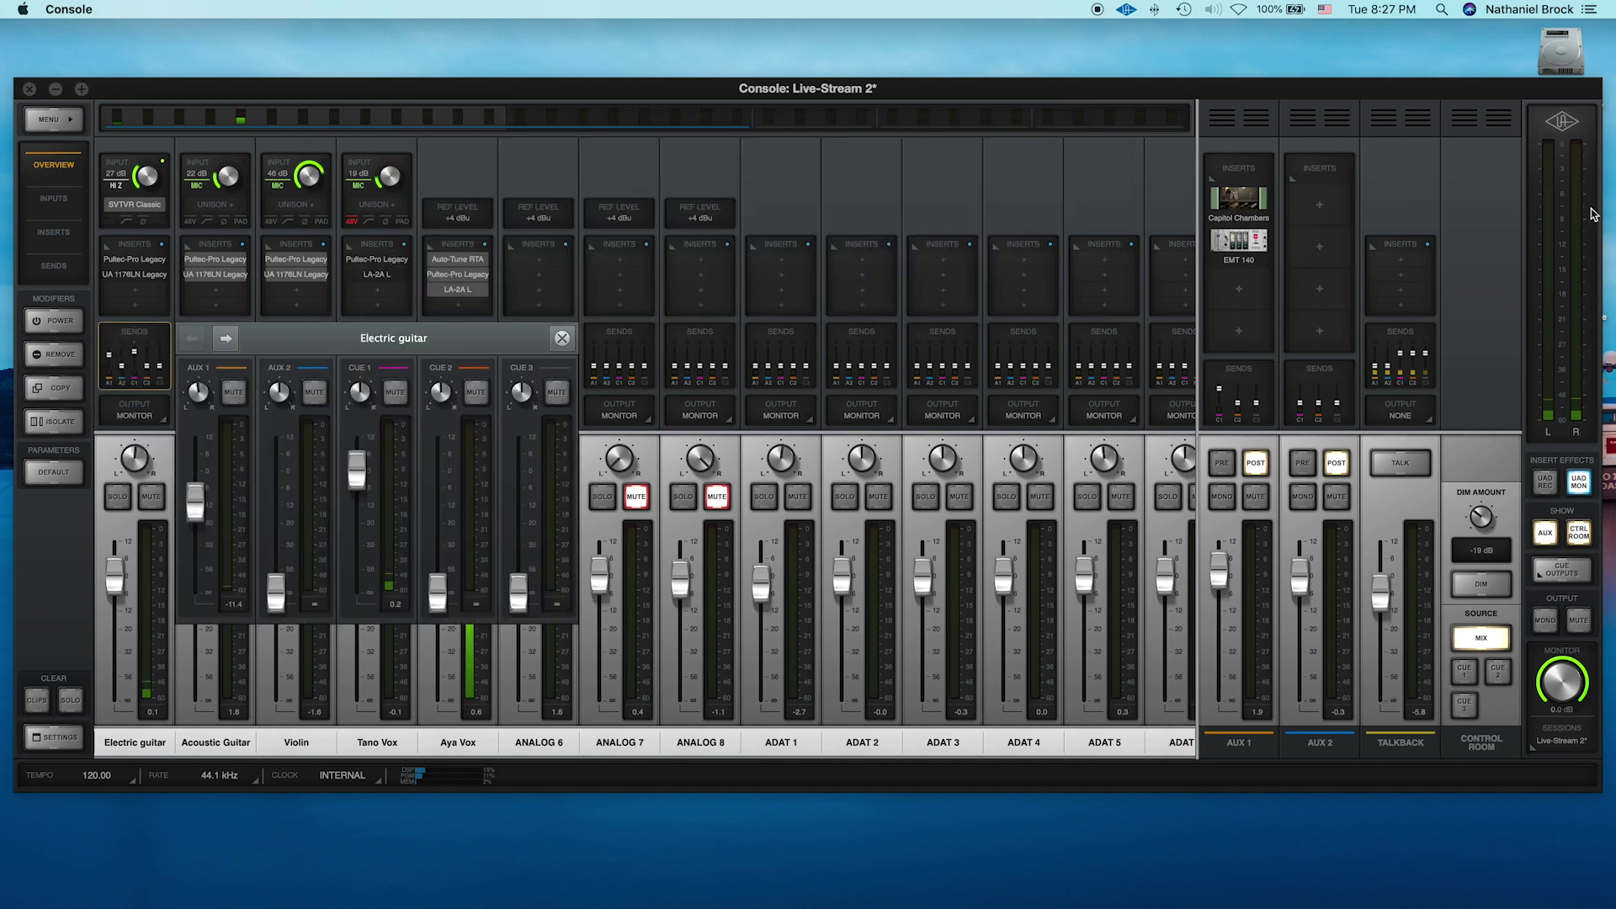
pyautogui.moveTo(200, 522); pyautogui.dragTo(200, 536)
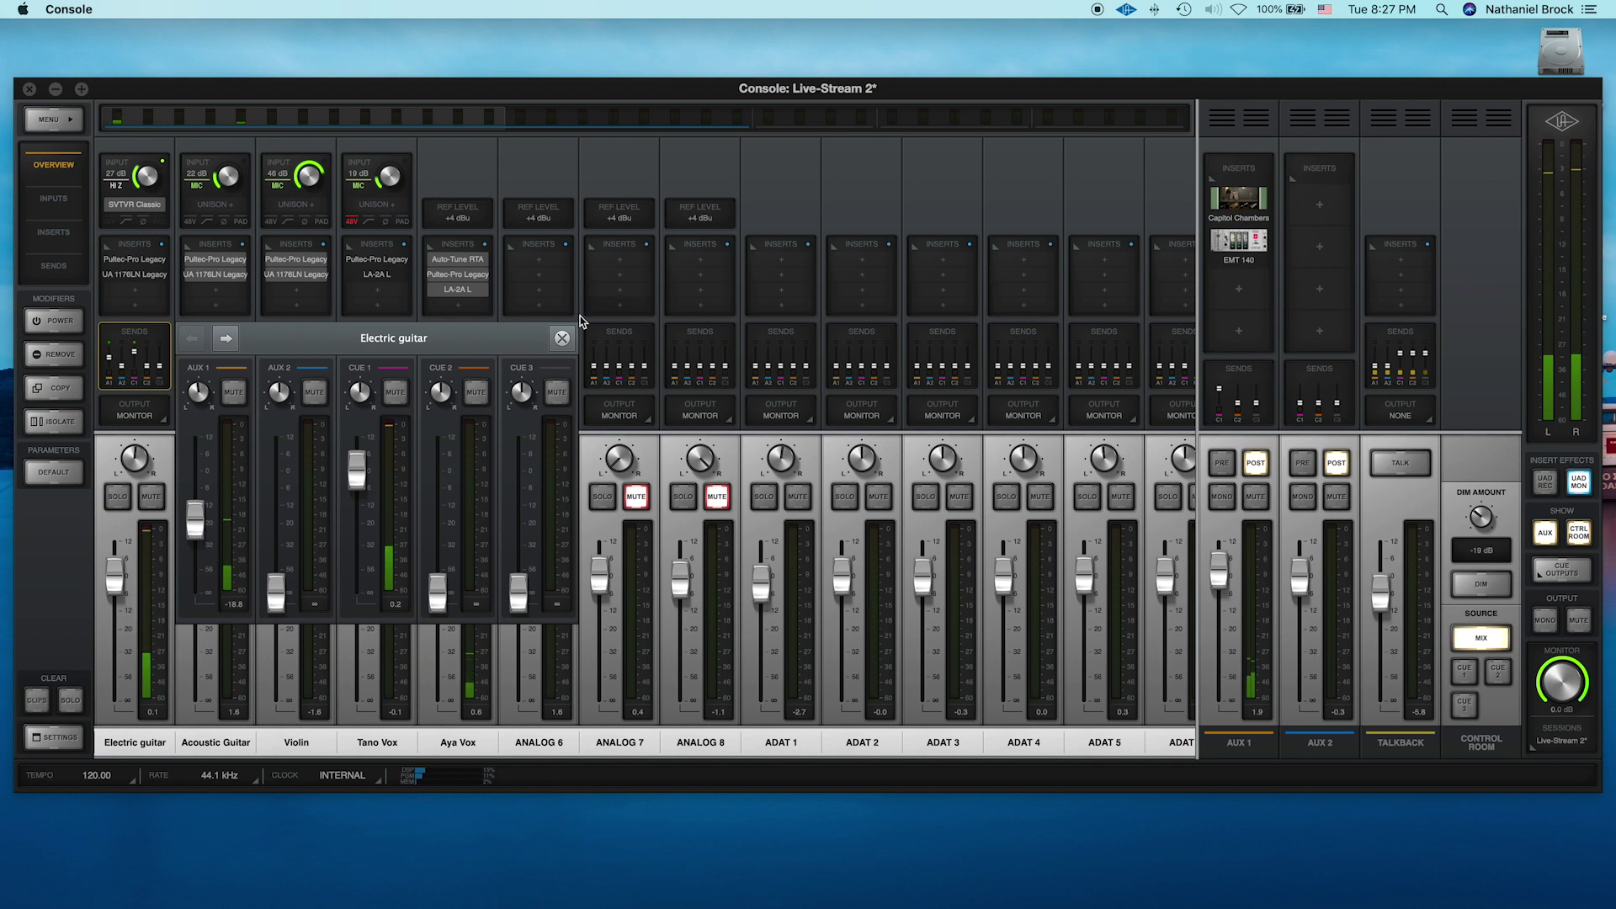
pyautogui.click(562, 337)
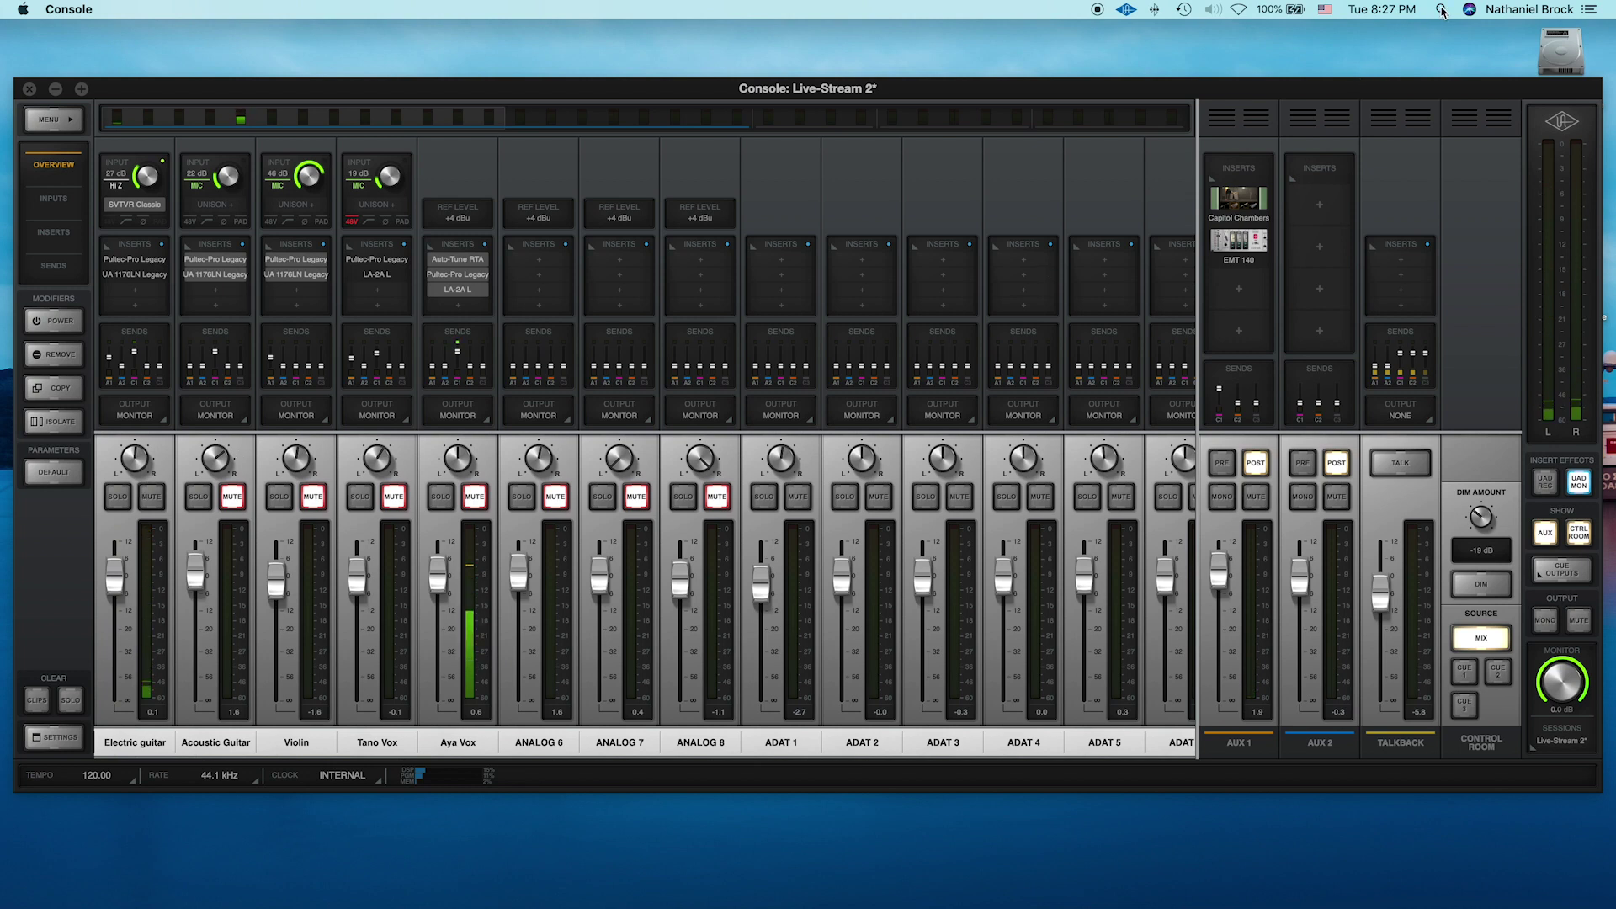
# Start an empty Logic Pro X project with audio track Audio 1, then open Console's I/O Matrix settings
pyautogui.click(1441, 10)
pyautogui.write('logic')
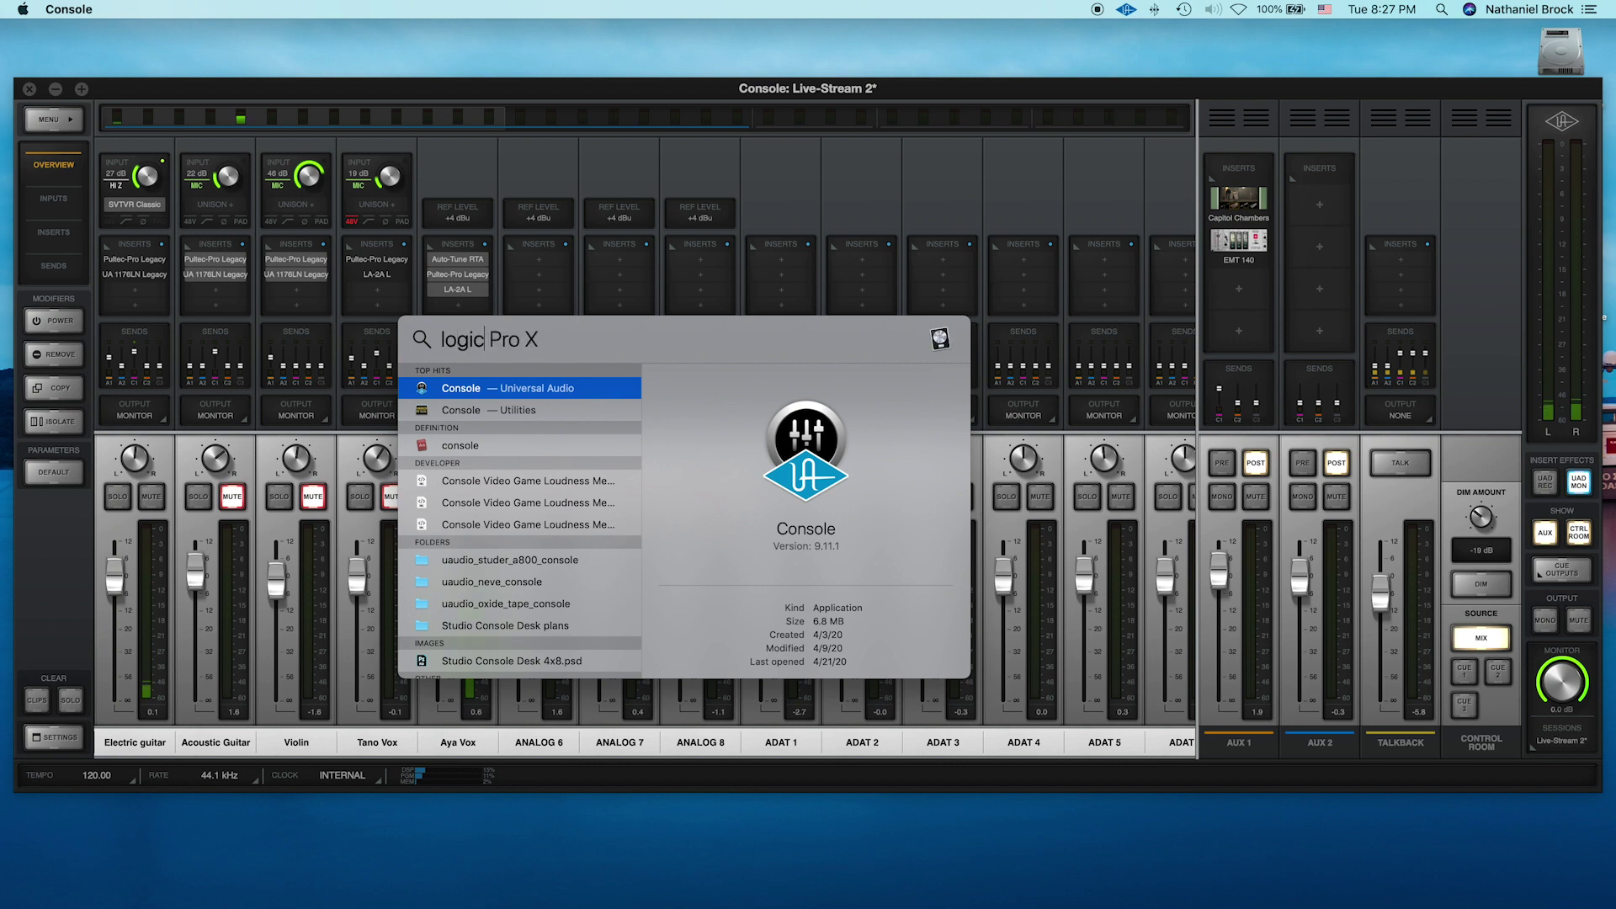
pyautogui.press('Return')
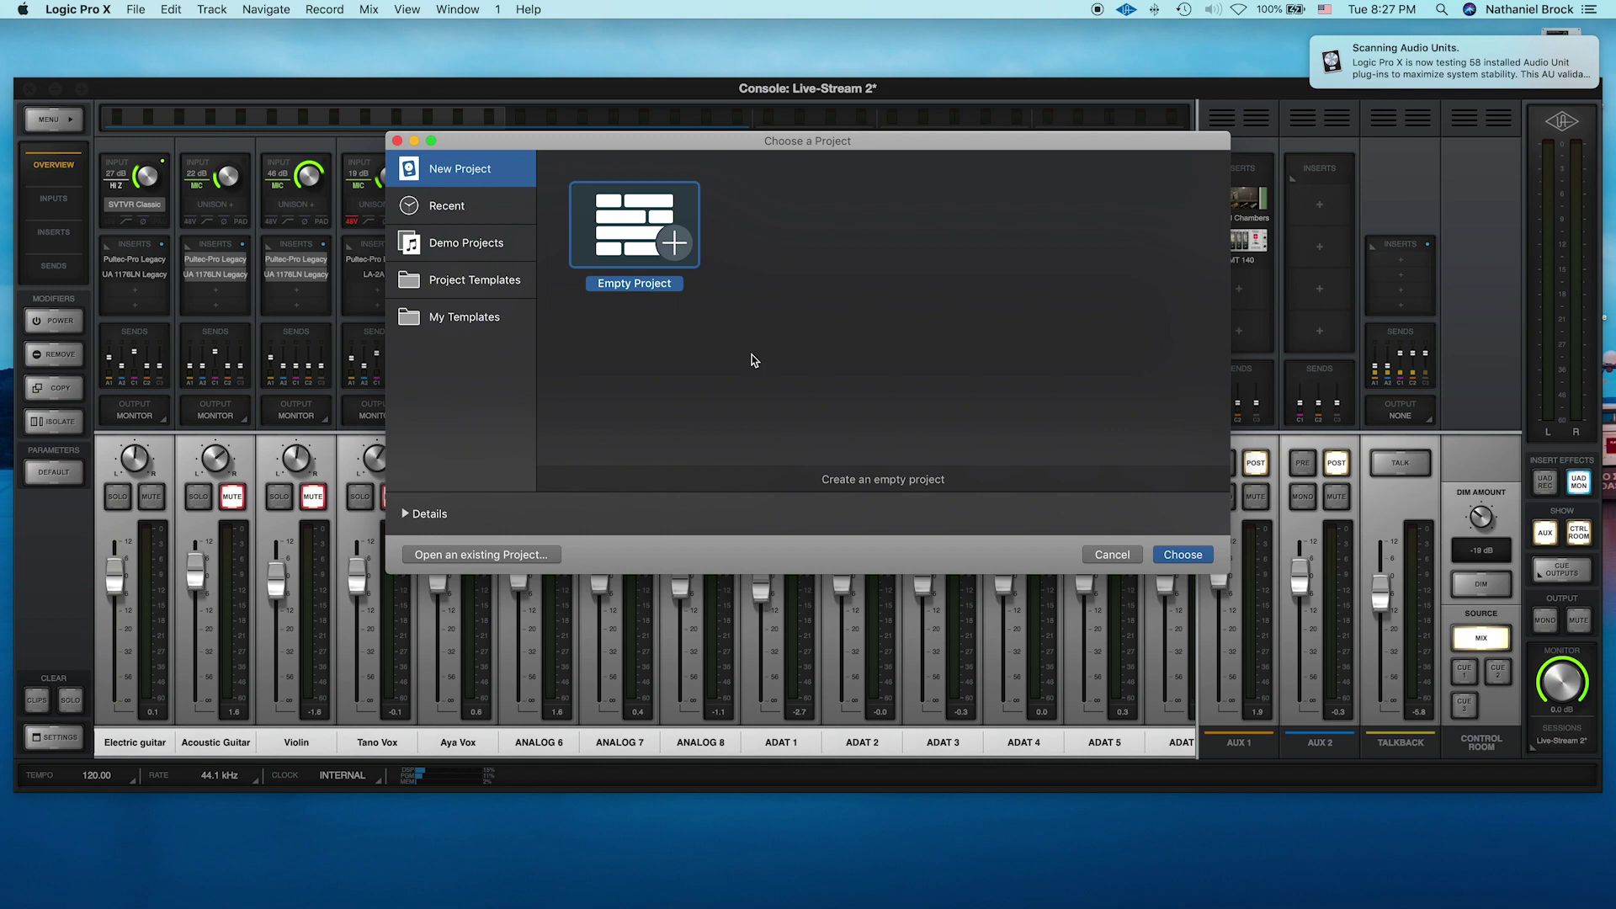
pyautogui.press('Escape')
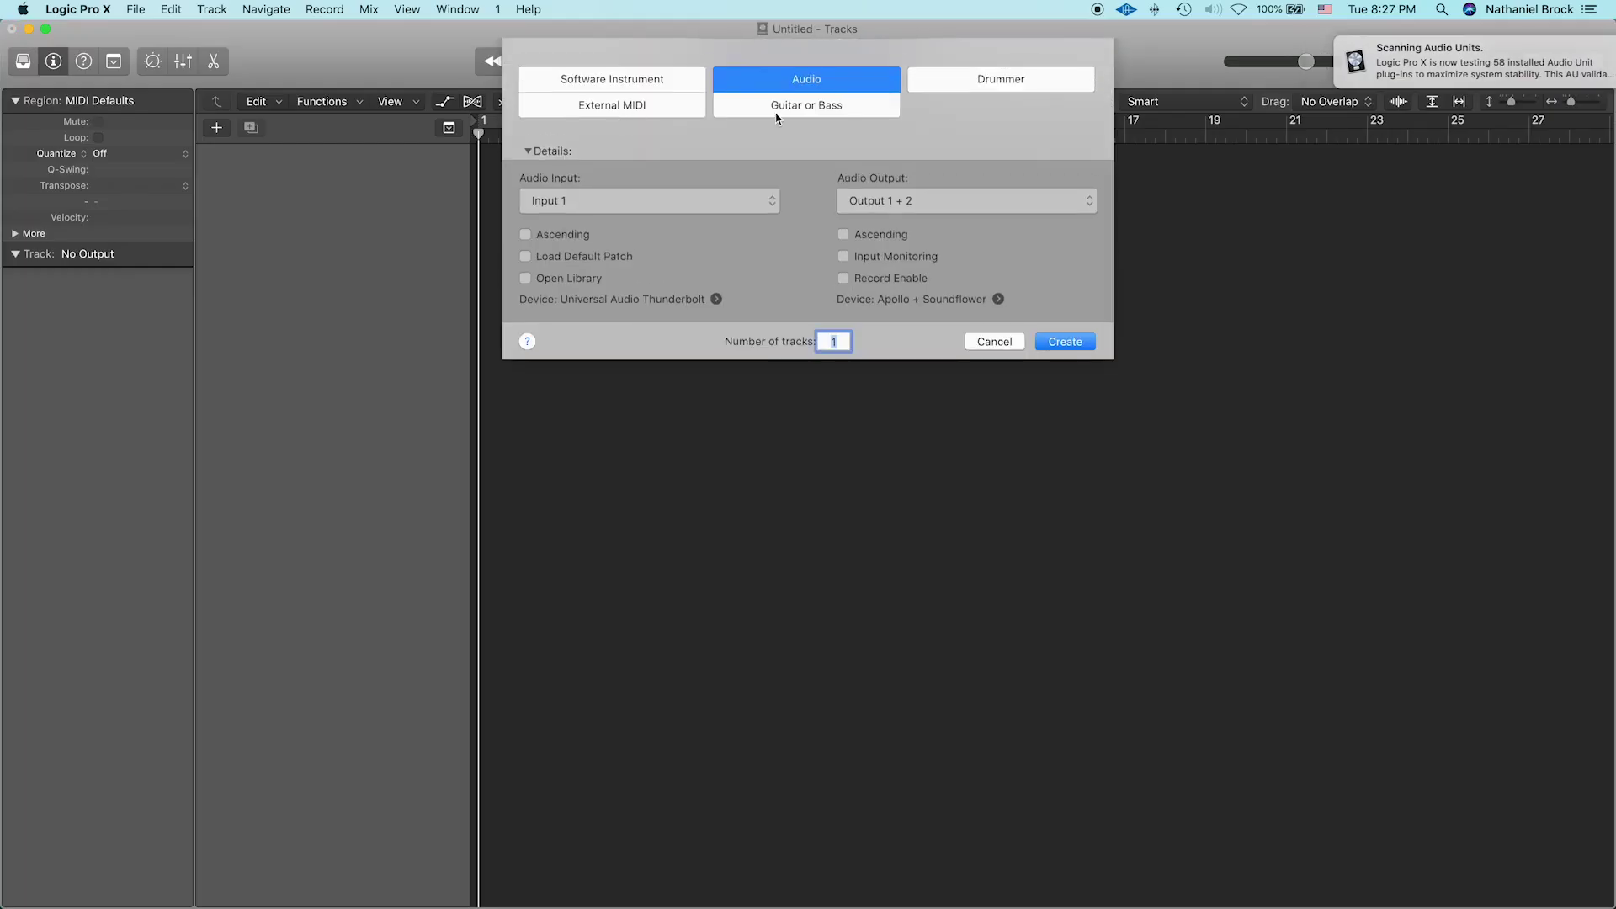
pyautogui.click(1067, 331)
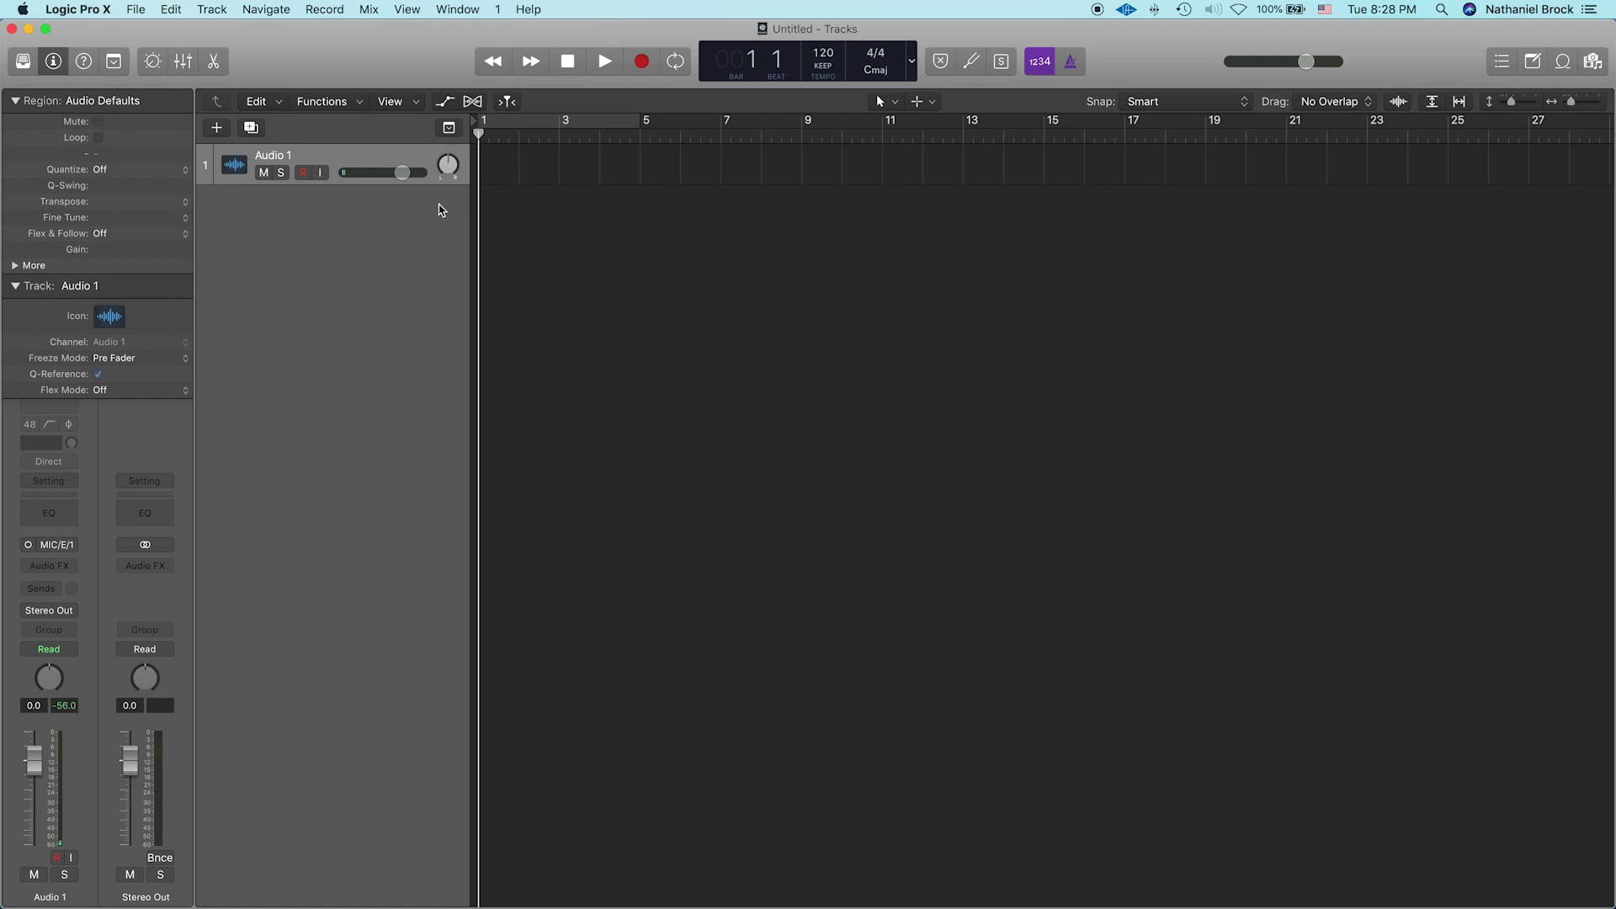
pyautogui.press('super+Tab')
pyautogui.click(44, 738)
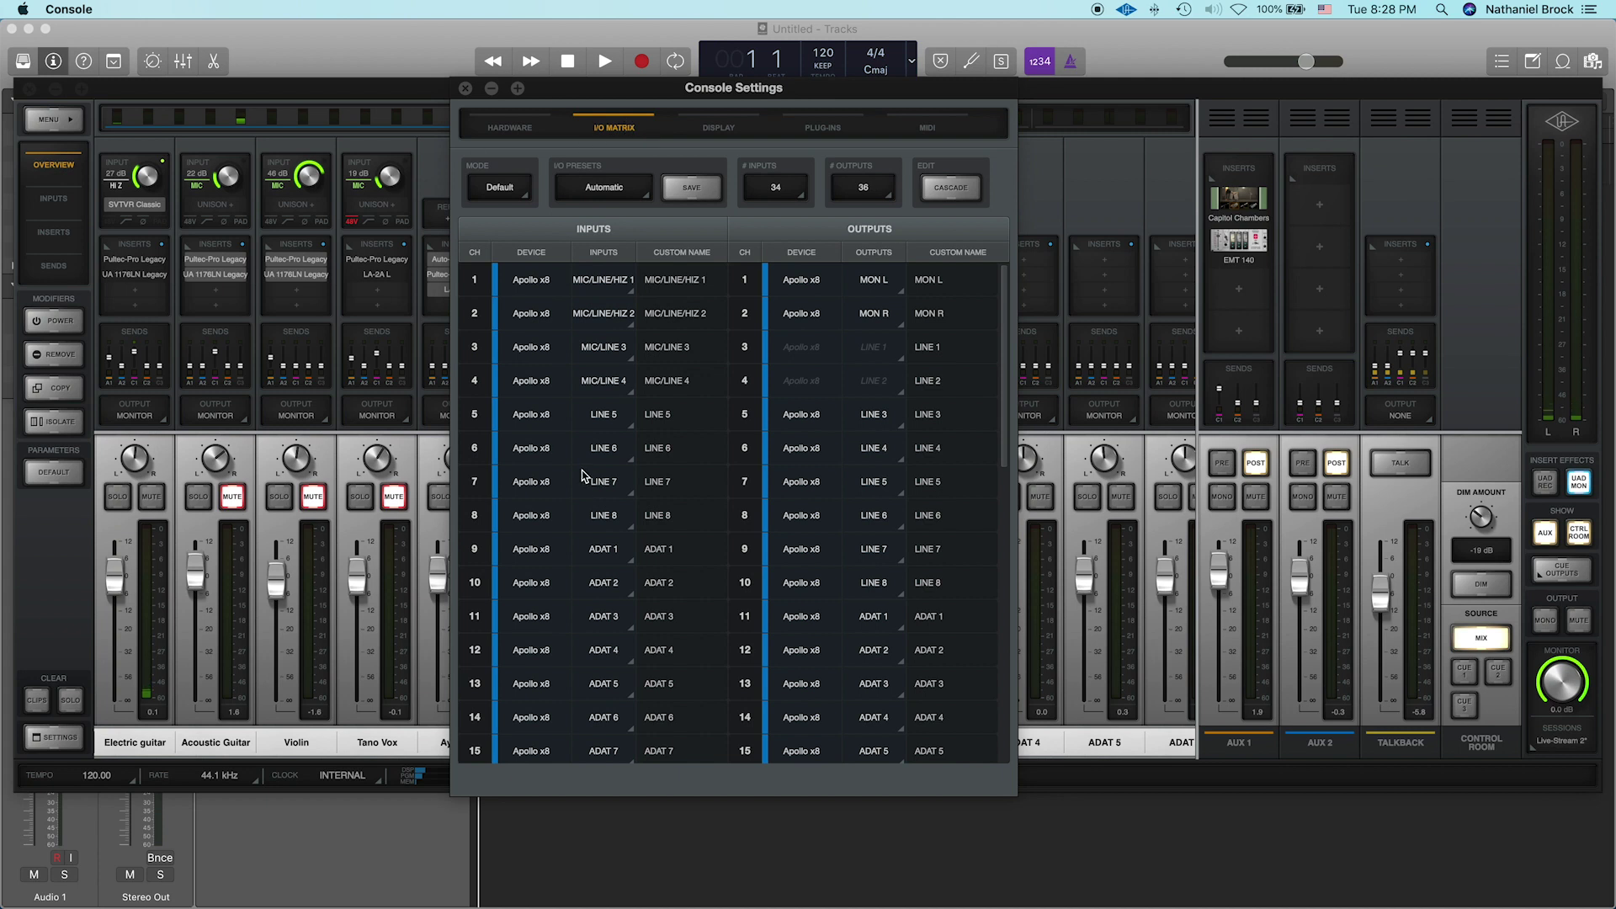
# Scroll the I/O Matrix inputs to find MON L/R on 27–28, then return to Logic
pyautogui.scroll(-8, 583, 475)
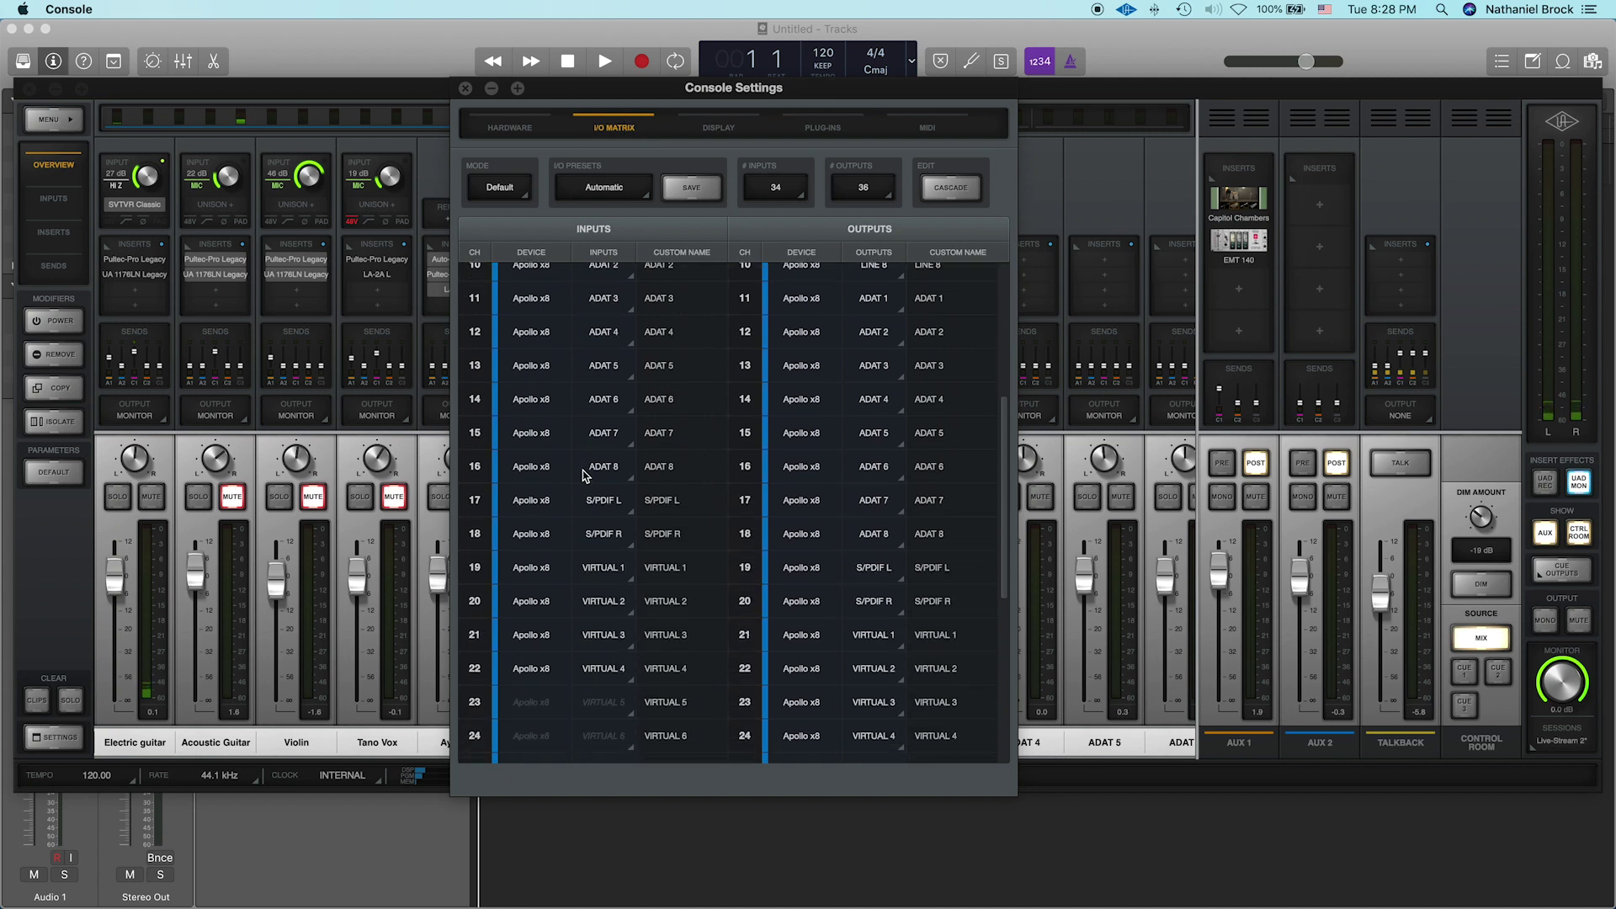
pyautogui.scroll(-6, 586, 476)
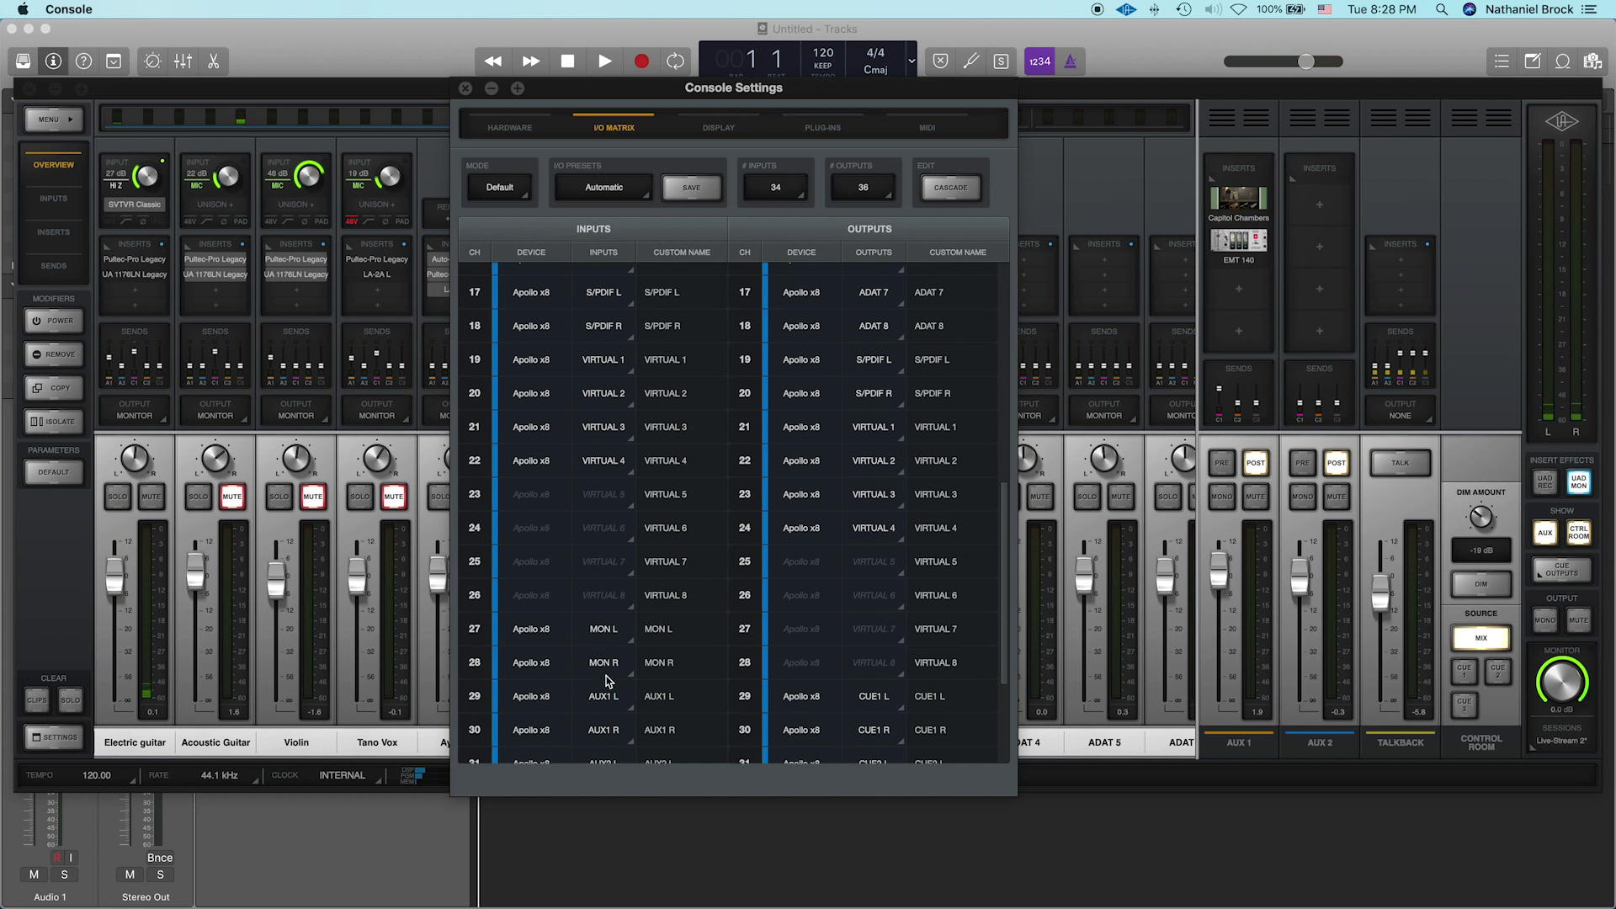
pyautogui.click(667, 847)
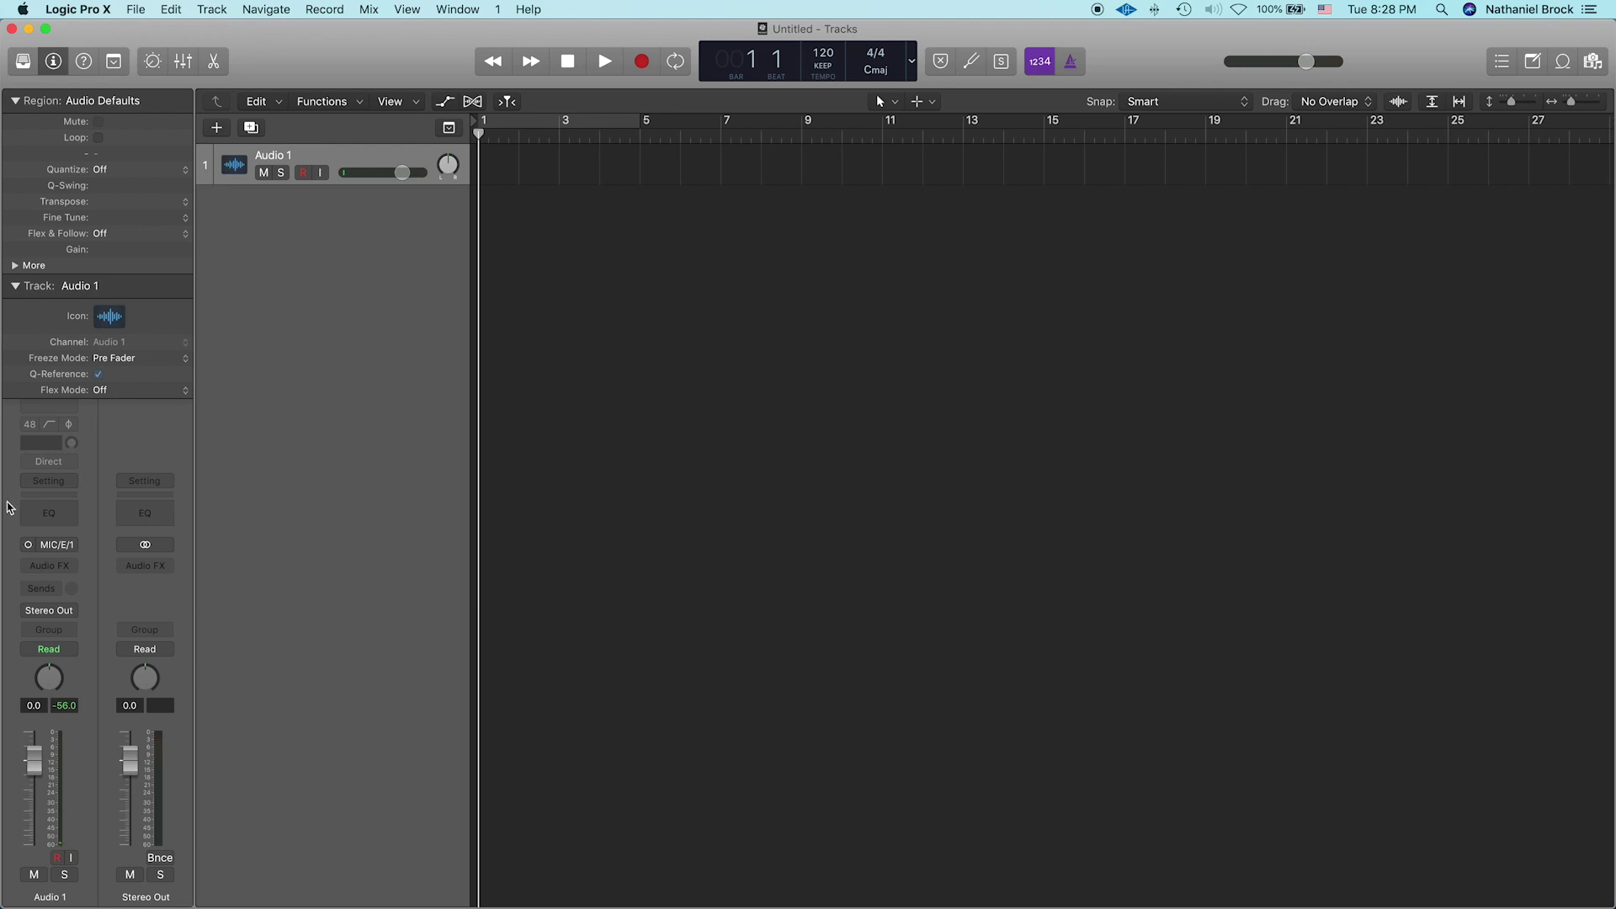
# Make Audio 1 stereo on Input 27-28, then bring UA Console's mixer to the front
pyautogui.click(29, 545)
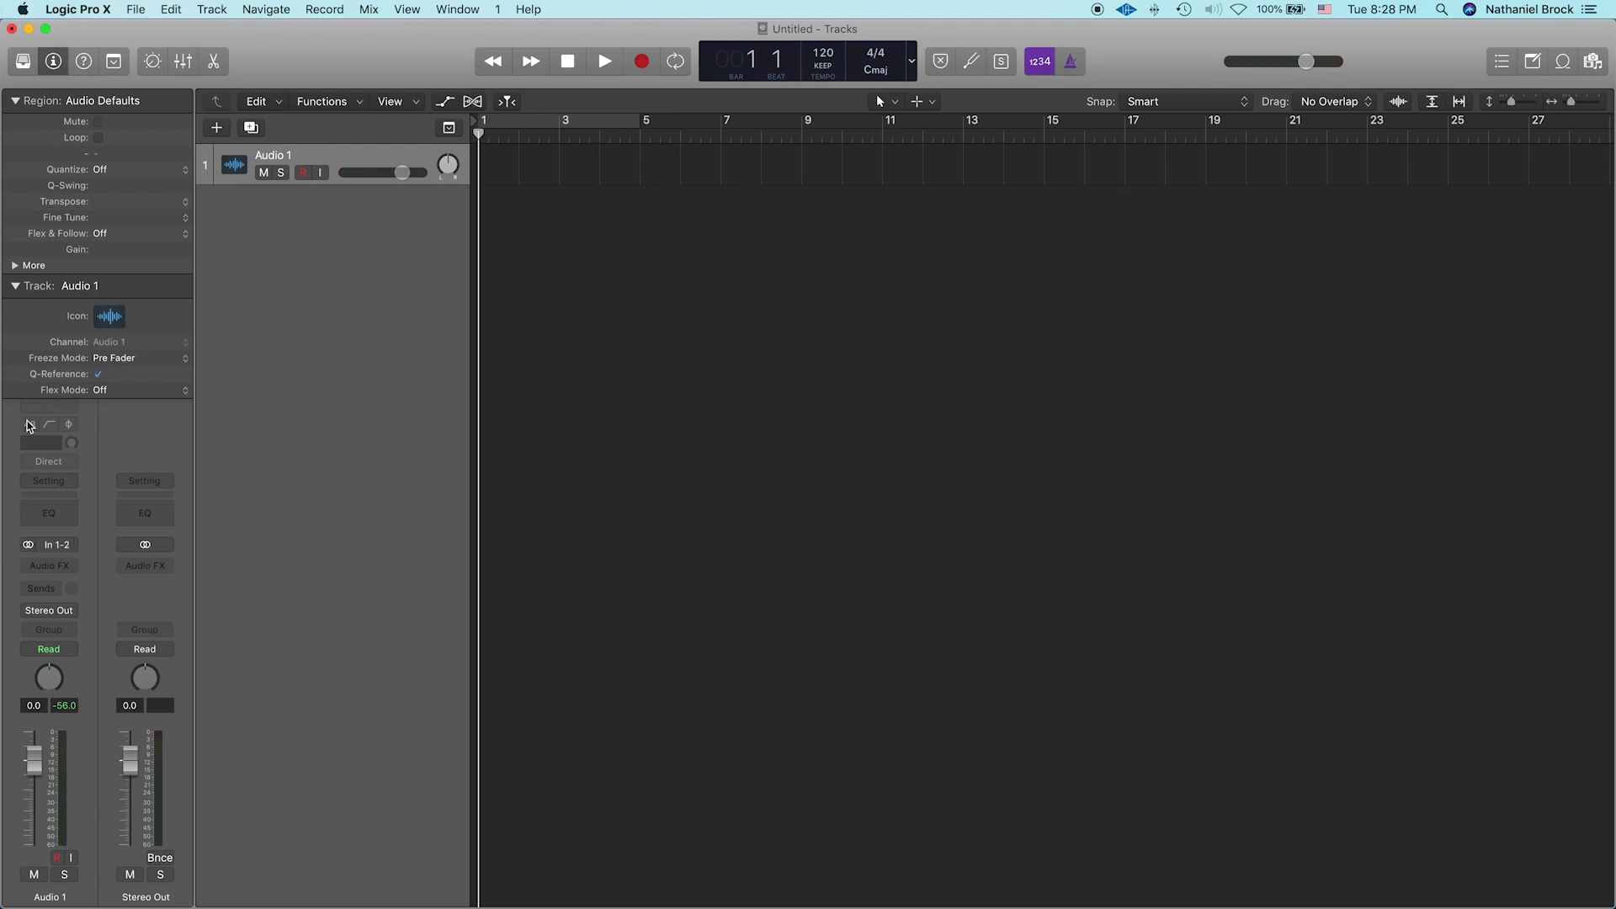
pyautogui.click(16, 286)
pyautogui.click(59, 546)
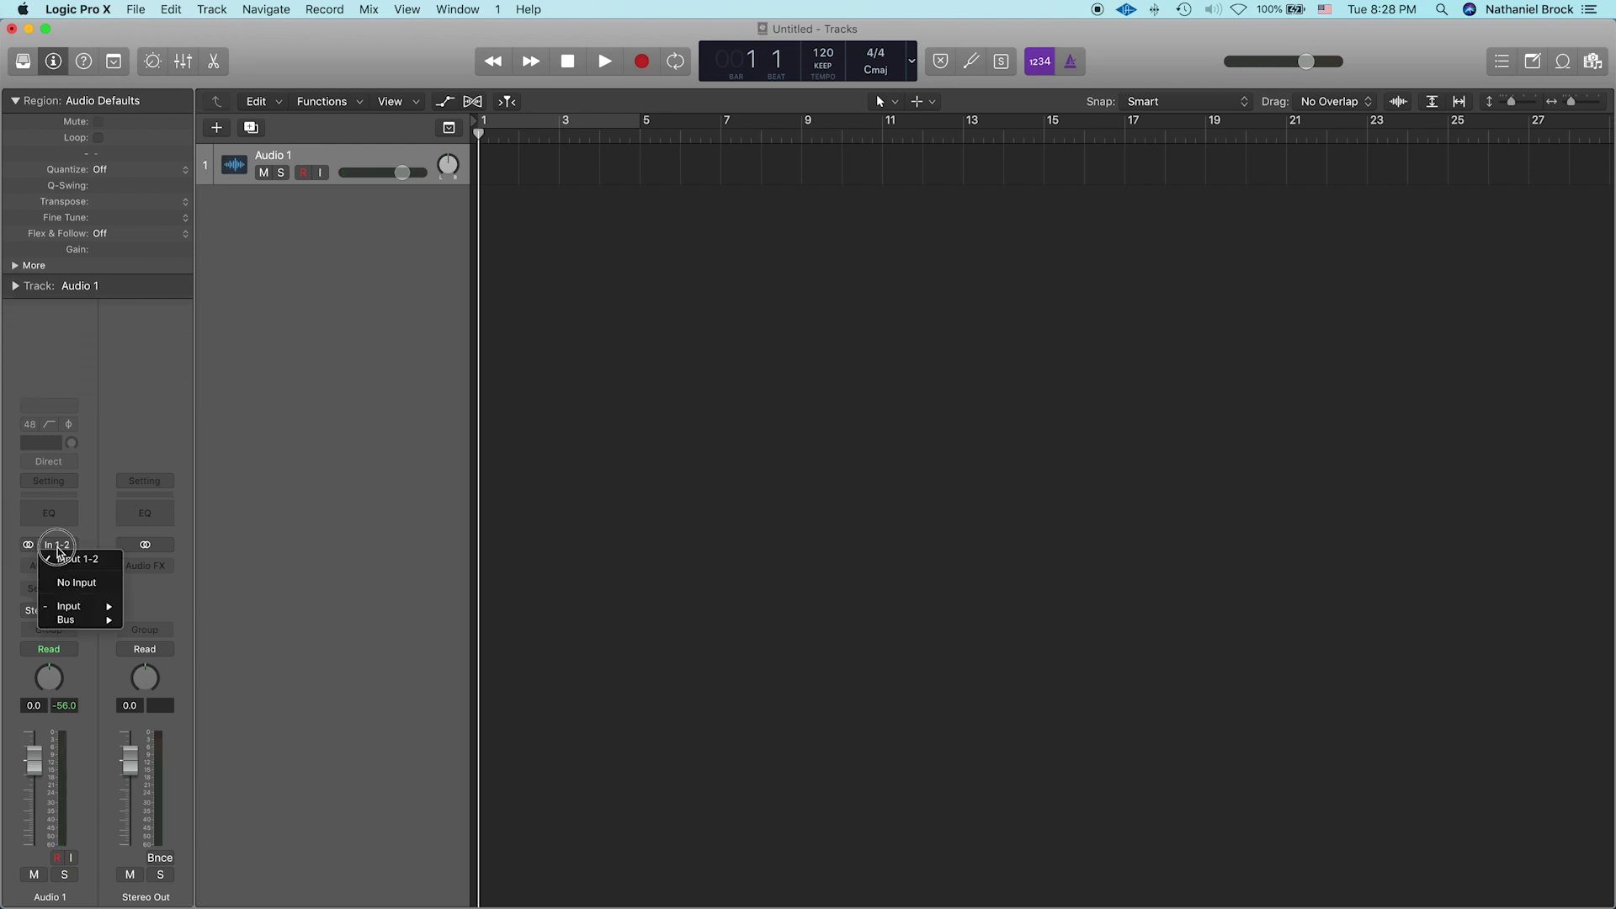
pyautogui.moveTo(66, 606)
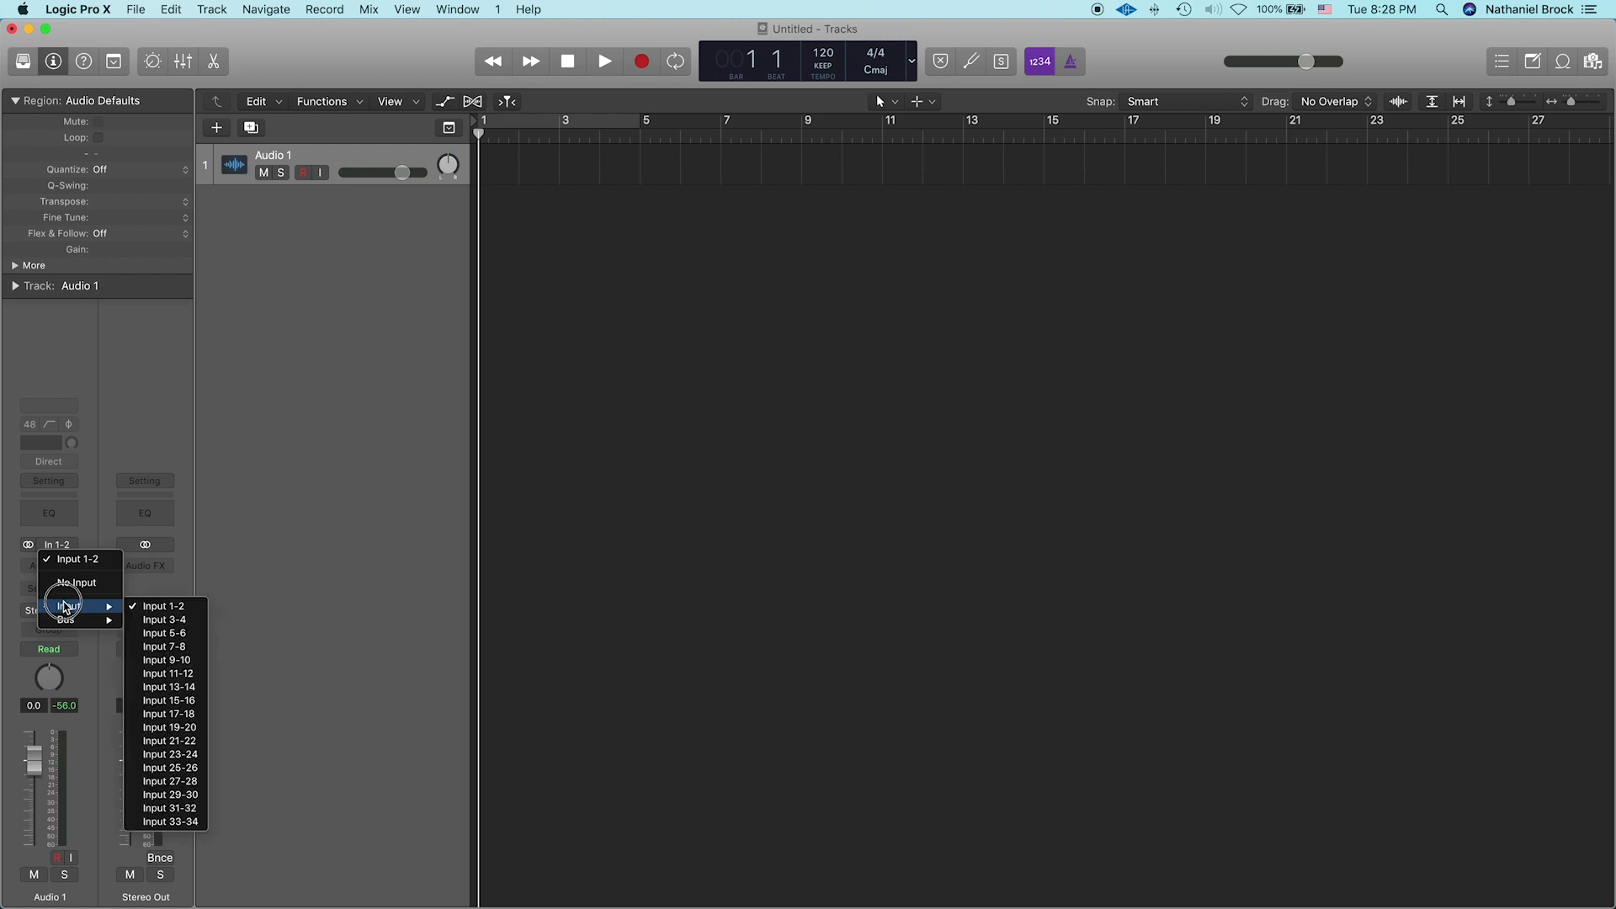
pyautogui.click(169, 781)
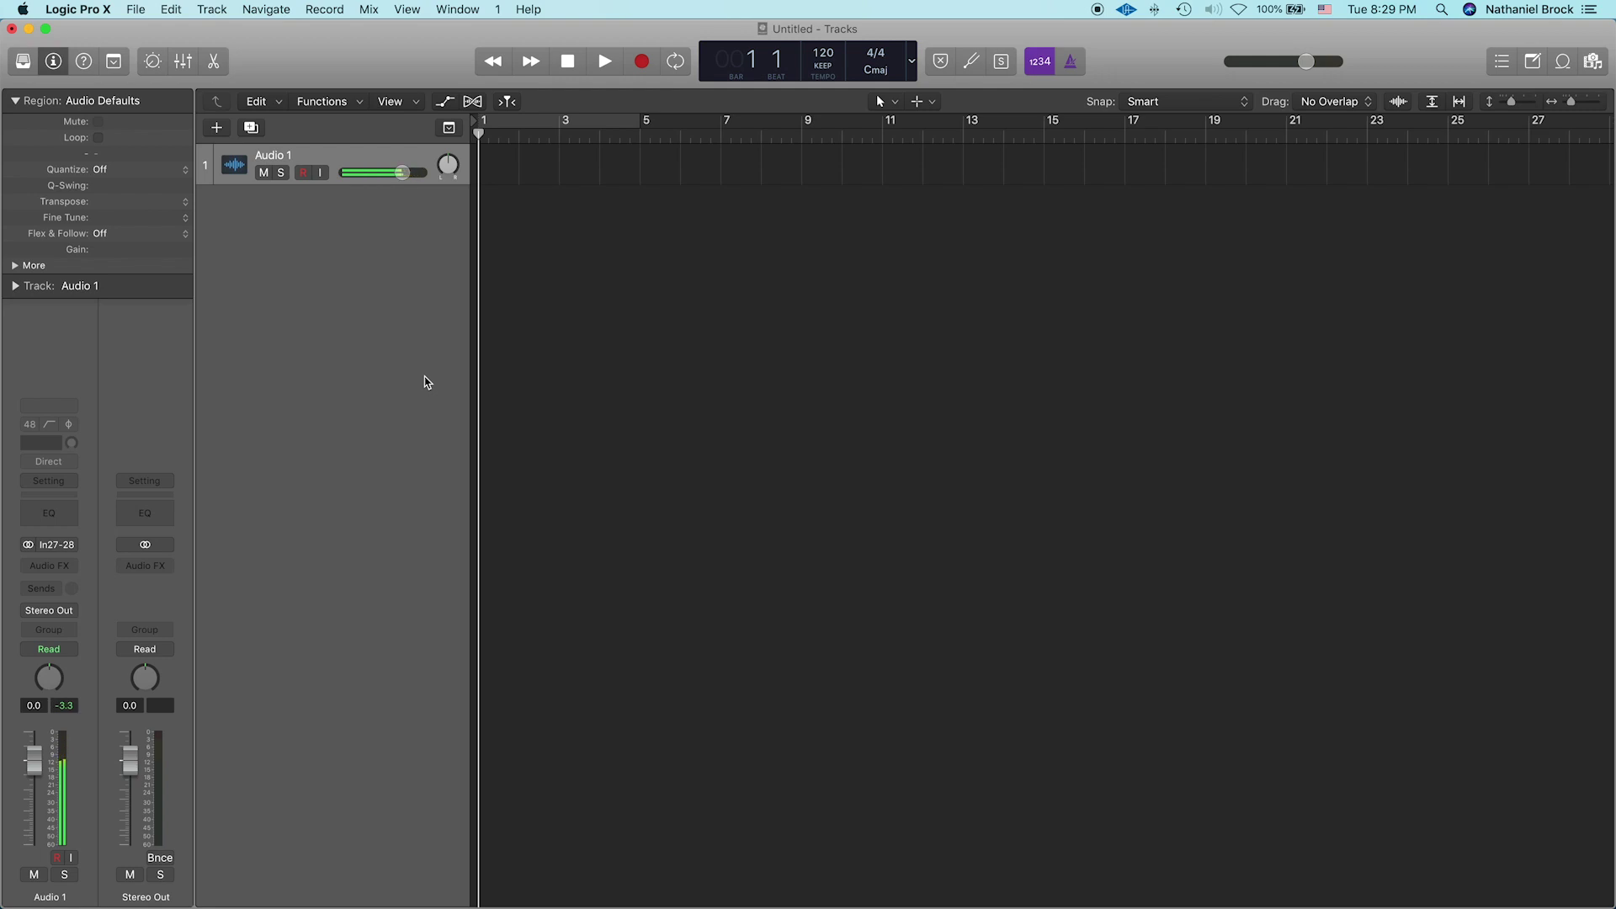
pyautogui.hotkey('ctrl', 'Up')
pyautogui.click(1100, 260)
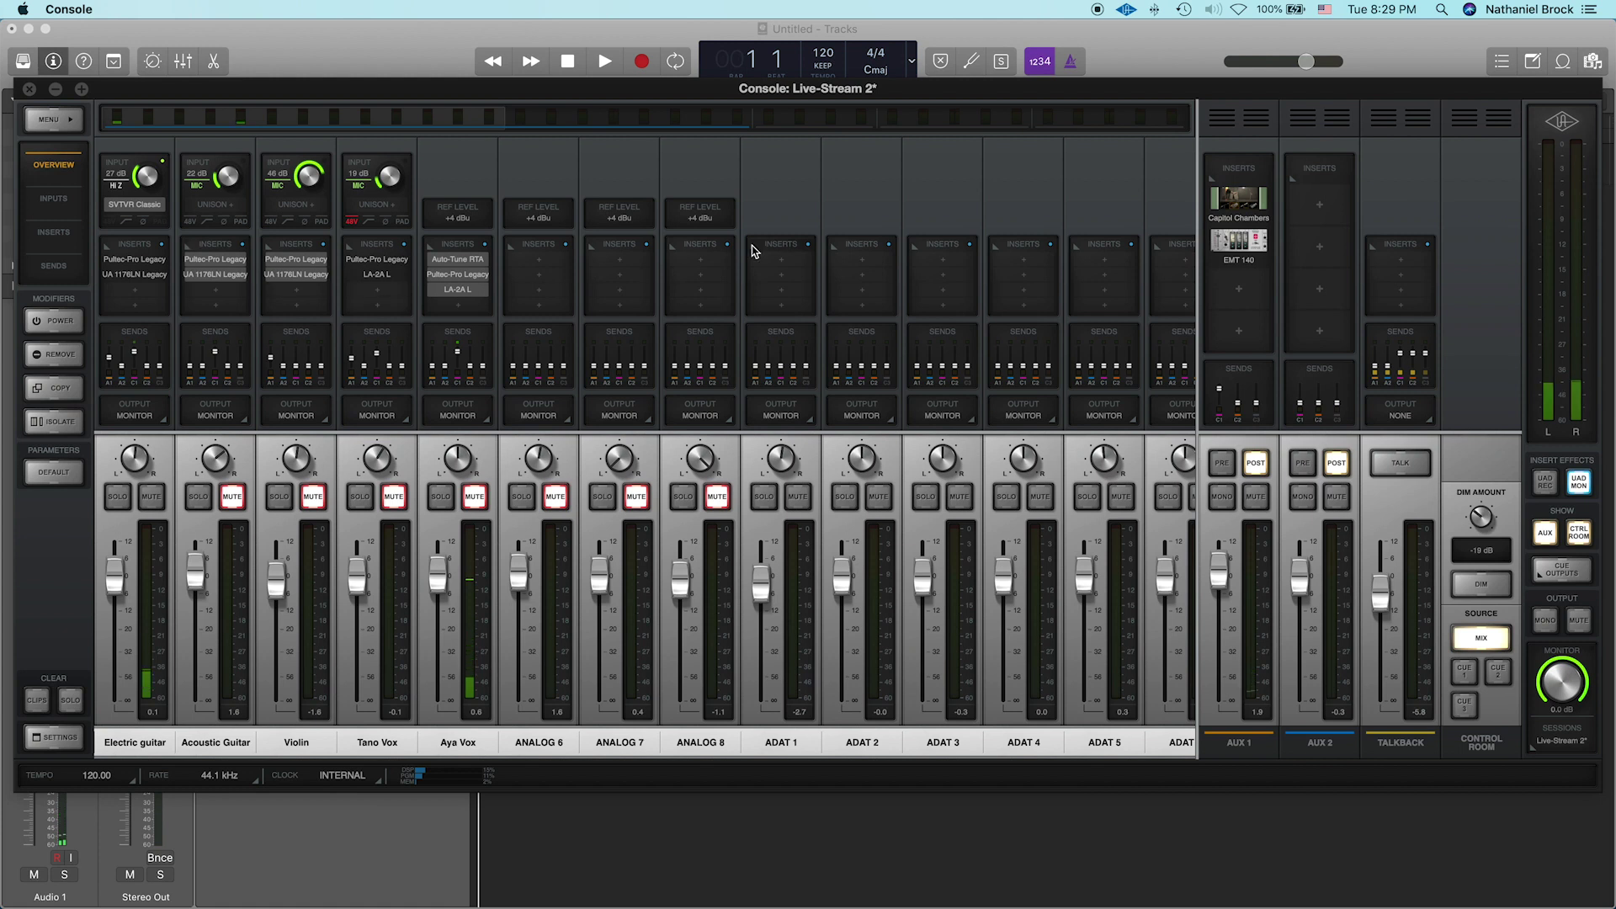
# Bring the Console mixer forward, then enable input monitoring on Logic's Audio 1 track
pyautogui.click(668, 844)
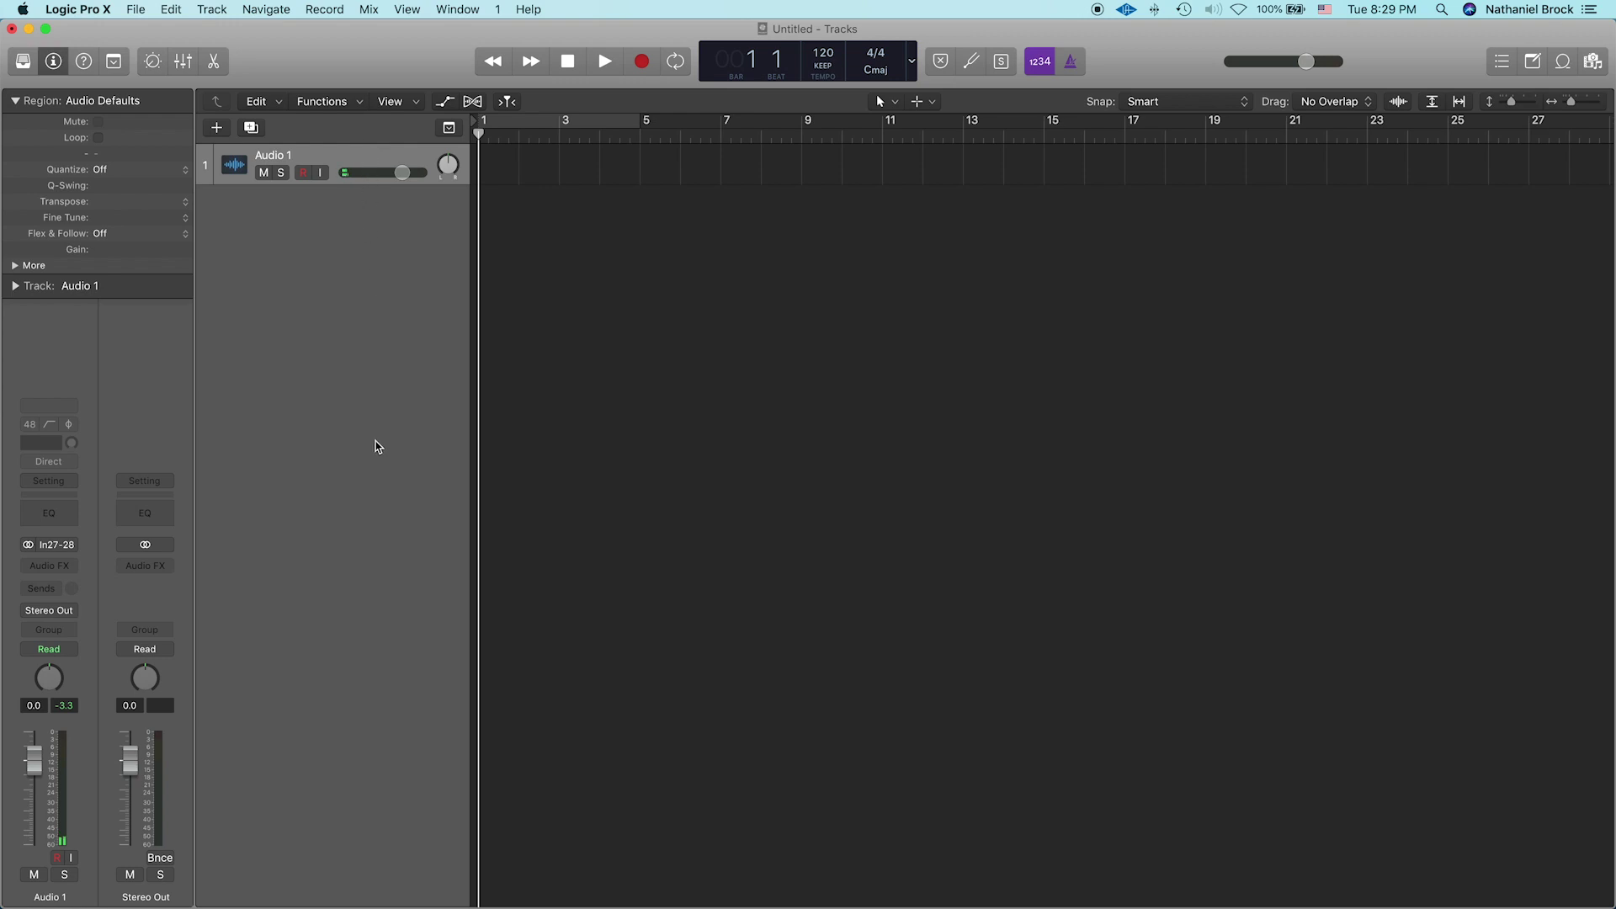
pyautogui.hotkey('ctrl', 'Up')
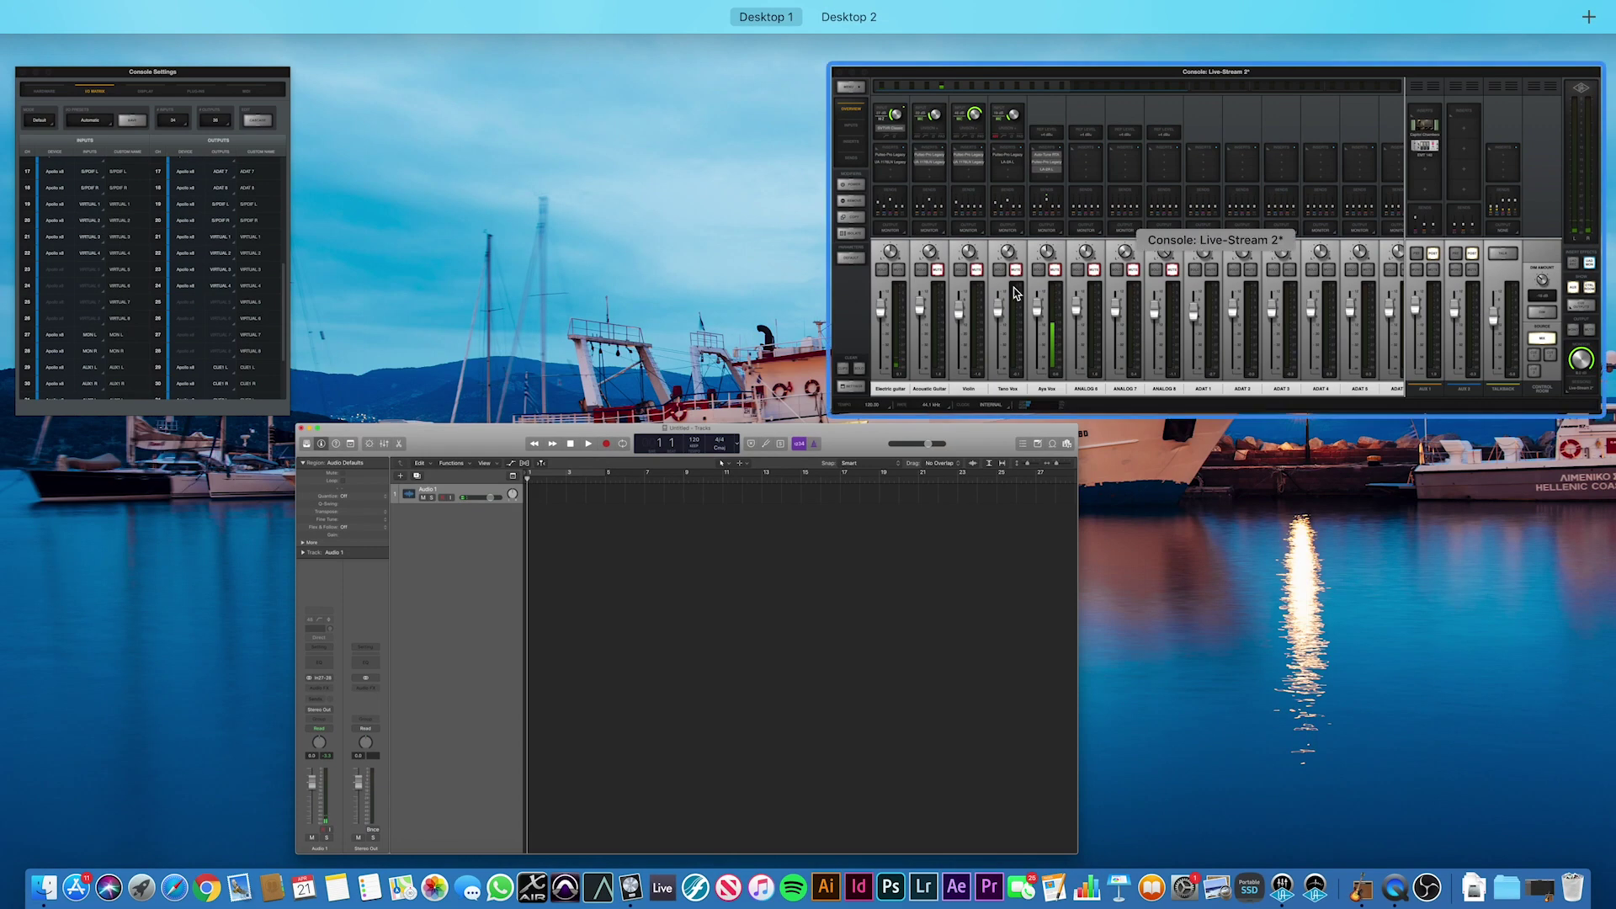
pyautogui.click(1056, 286)
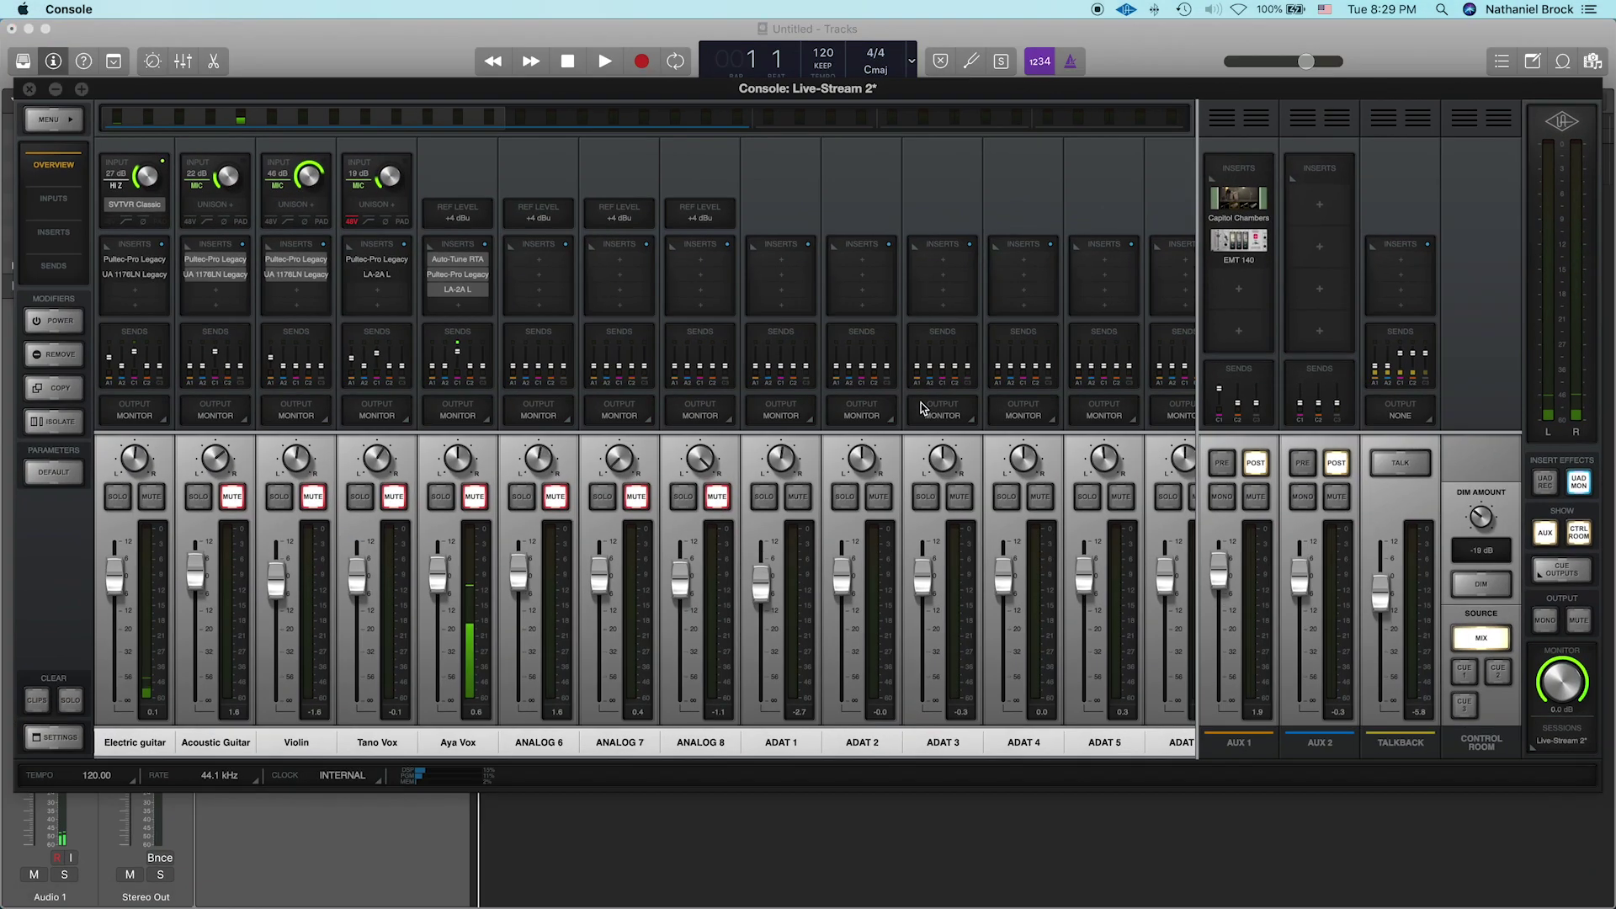
pyautogui.click(714, 856)
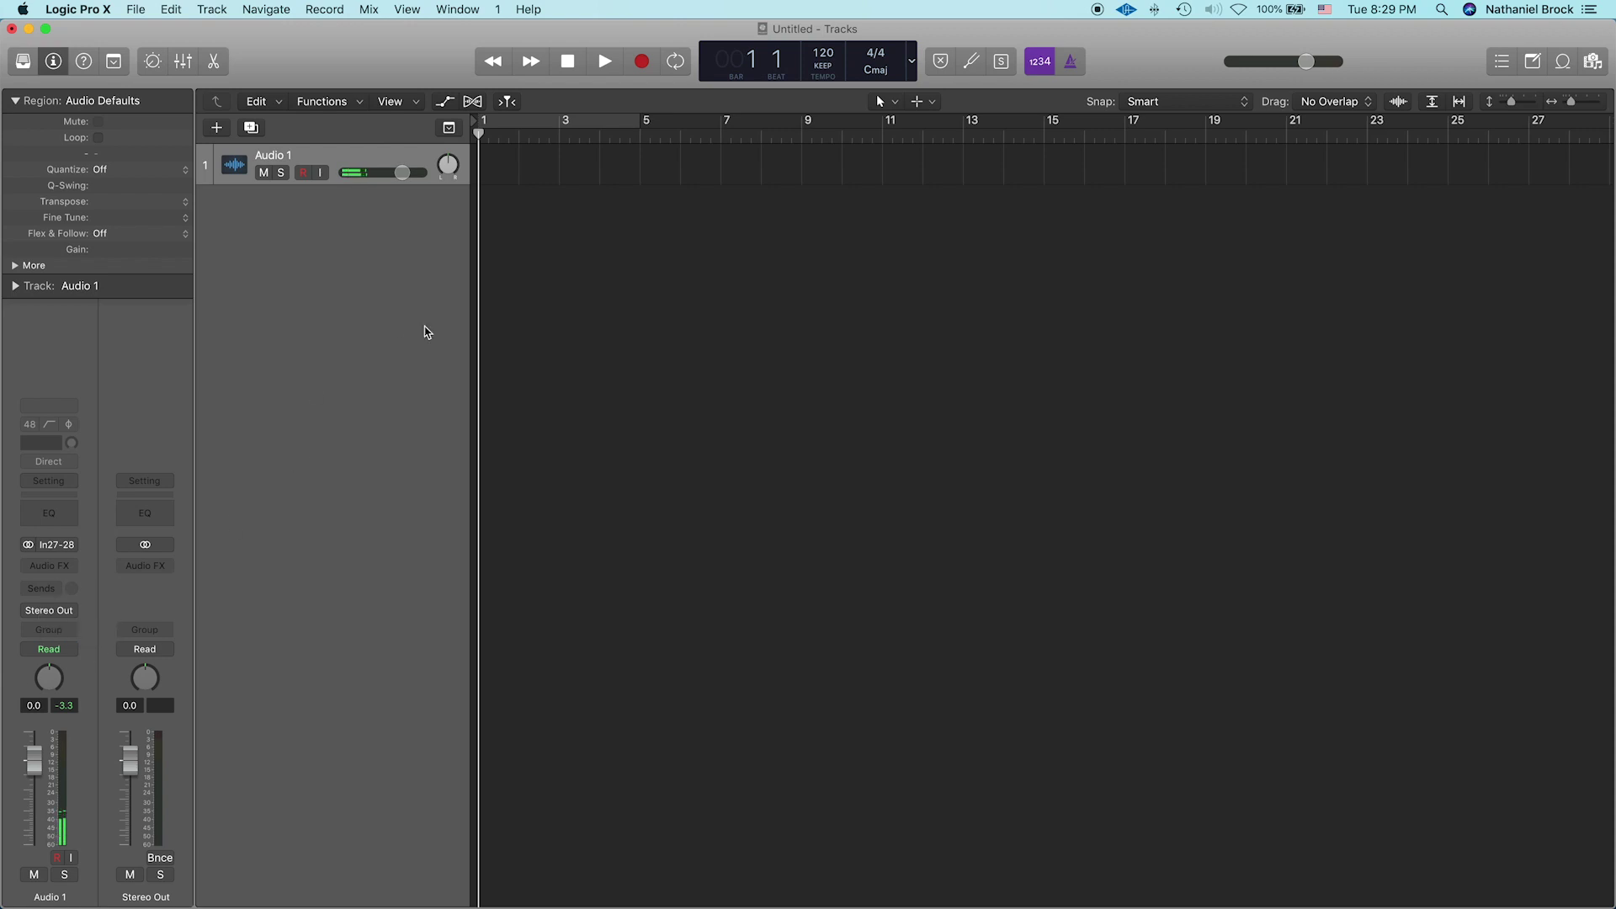
pyautogui.click(320, 172)
# Launch OBS via Spotlight to watch the Soundflower meter, then return to UA Console
pyautogui.click(1441, 9)
pyautogui.write('obs')
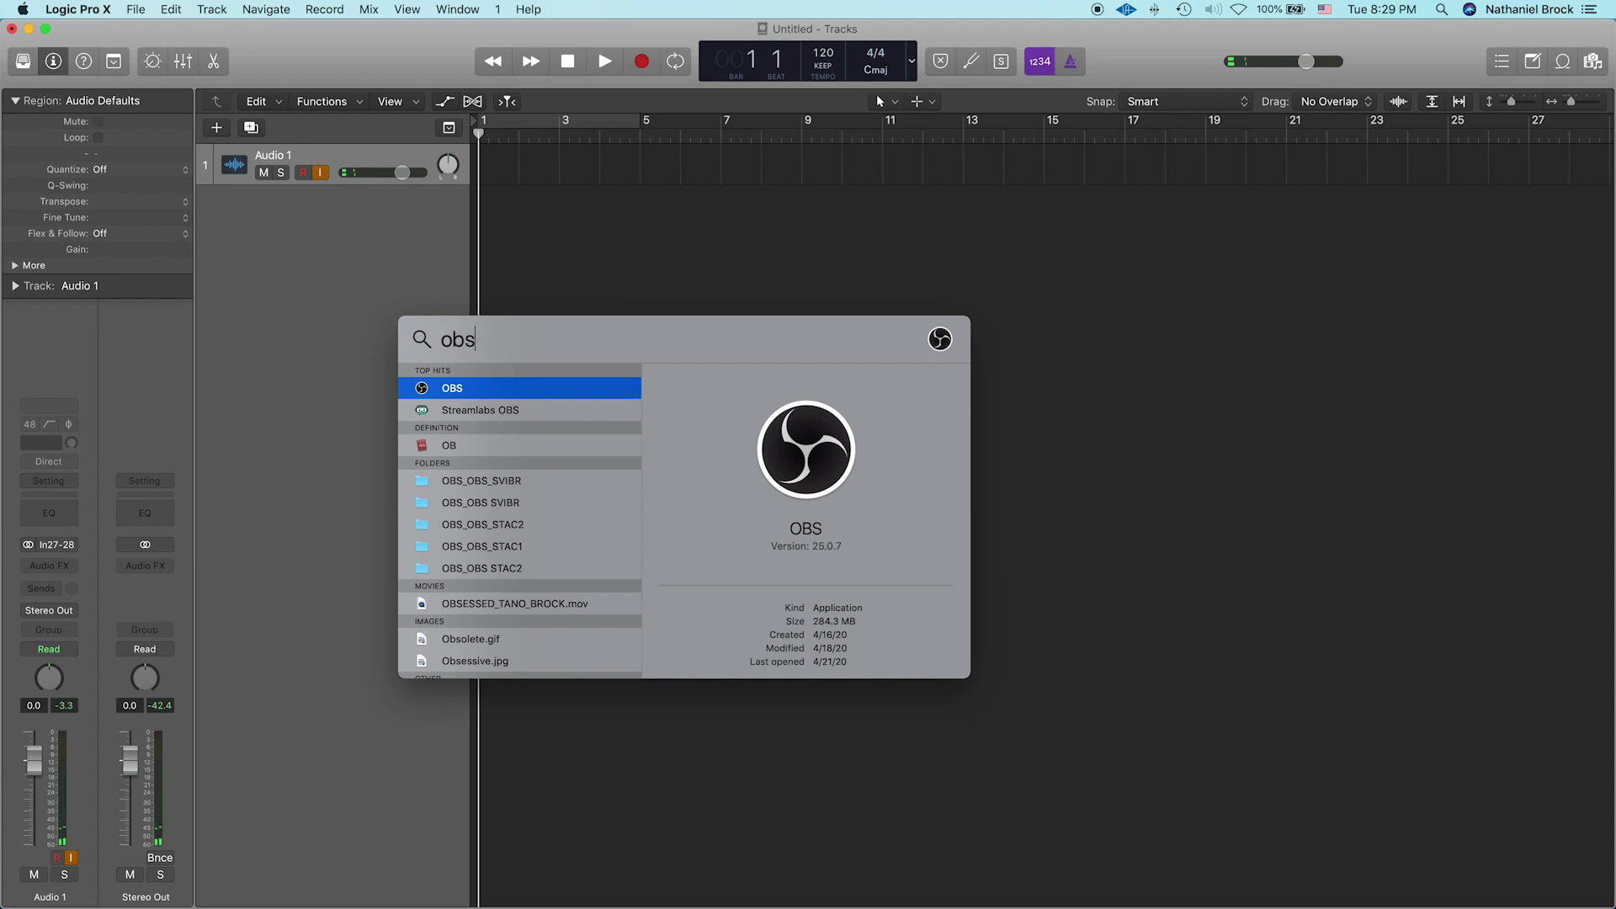
pyautogui.press('Return')
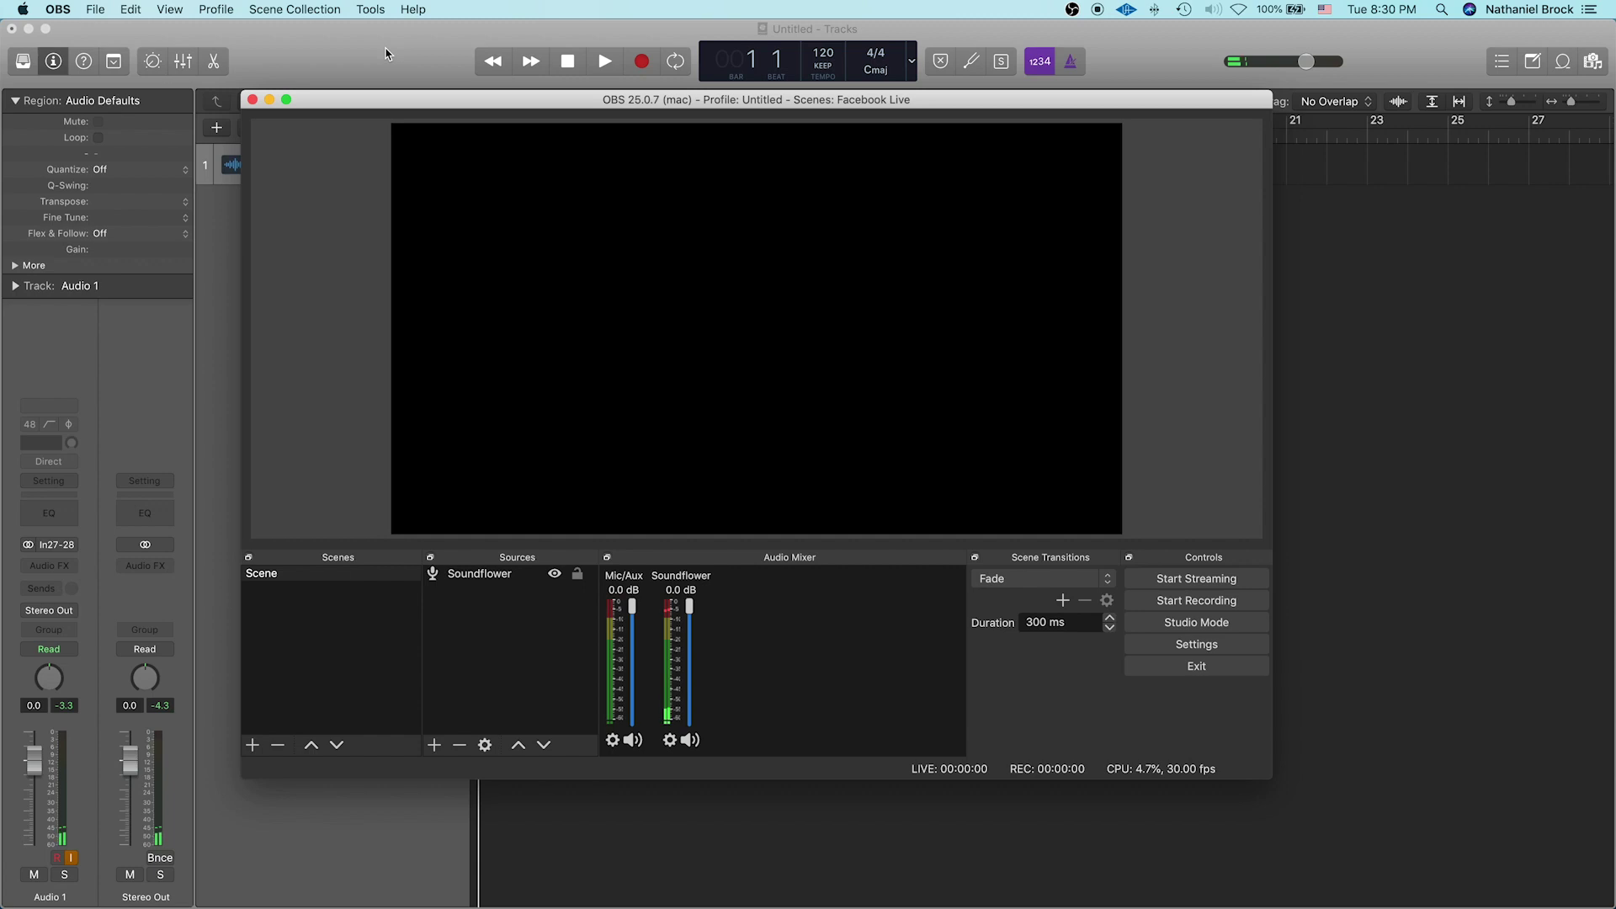
pyautogui.press('super+h')
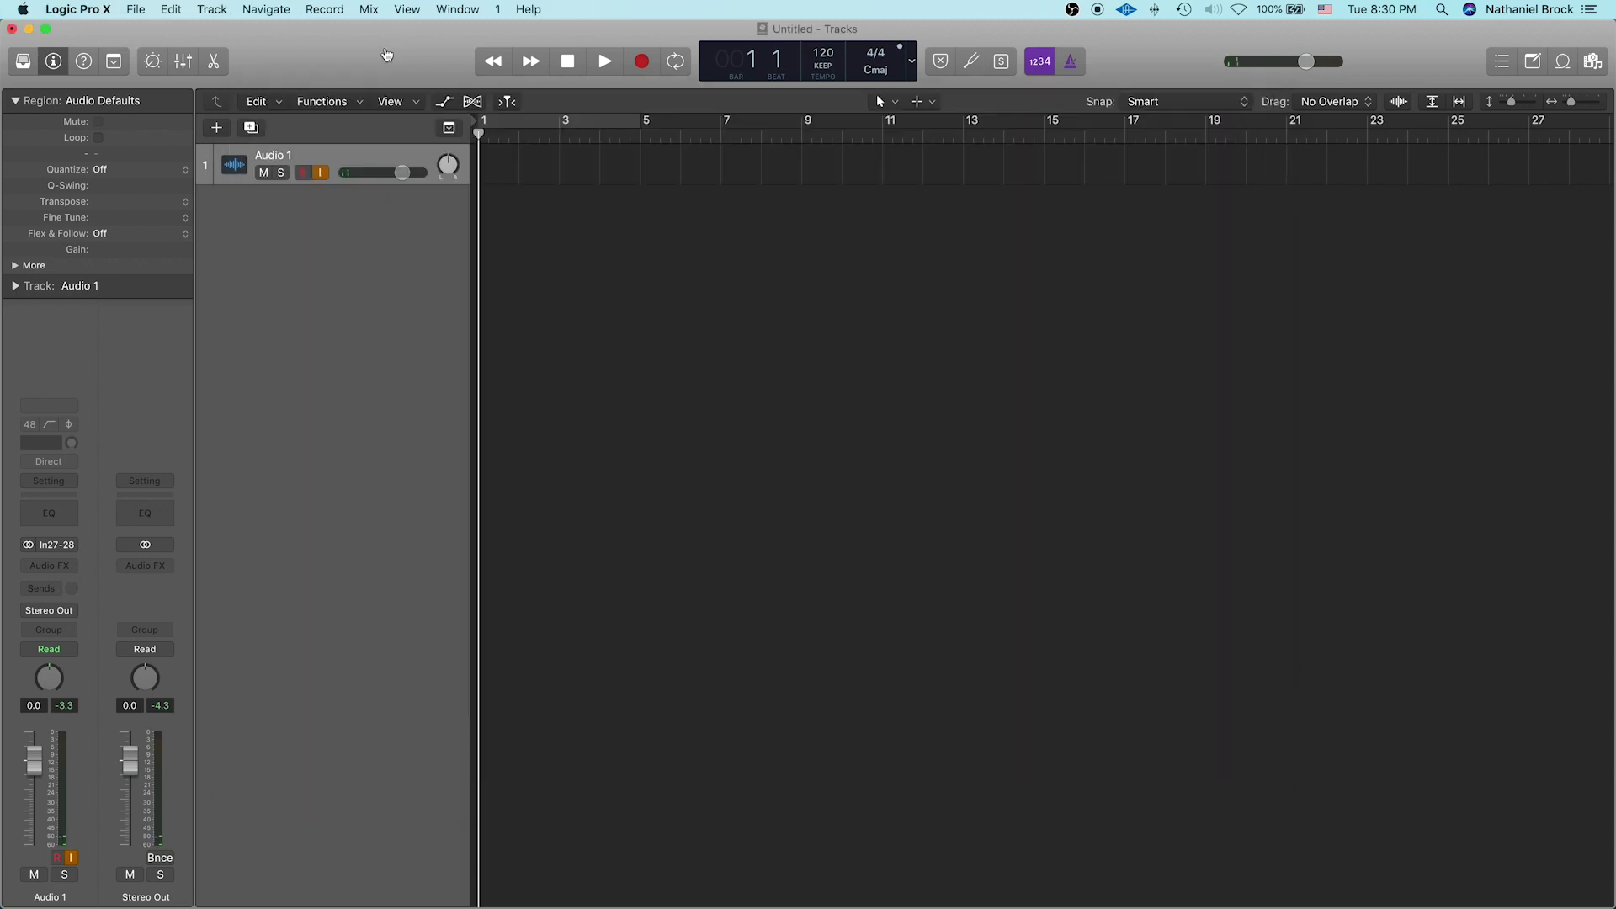
pyautogui.press('super+Tab')
pyautogui.press('super+Tab')
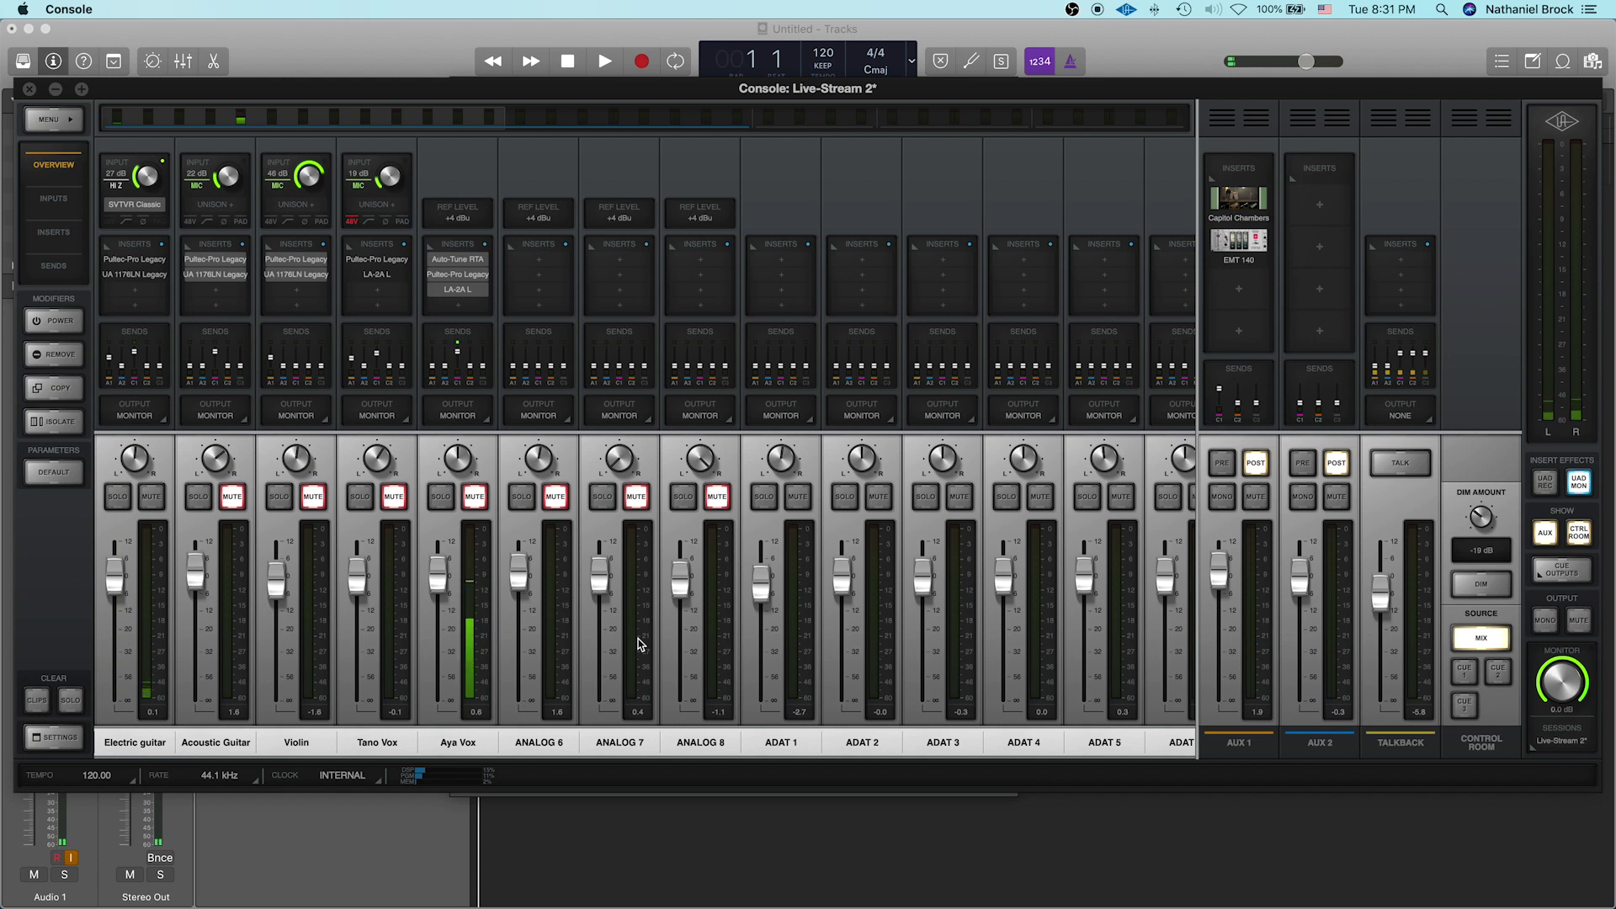
pyautogui.moveTo(860, 91)
pyautogui.mouseDown()
pyautogui.moveTo(853, 48)
pyautogui.moveTo(855, 114)
pyautogui.mouseUp()
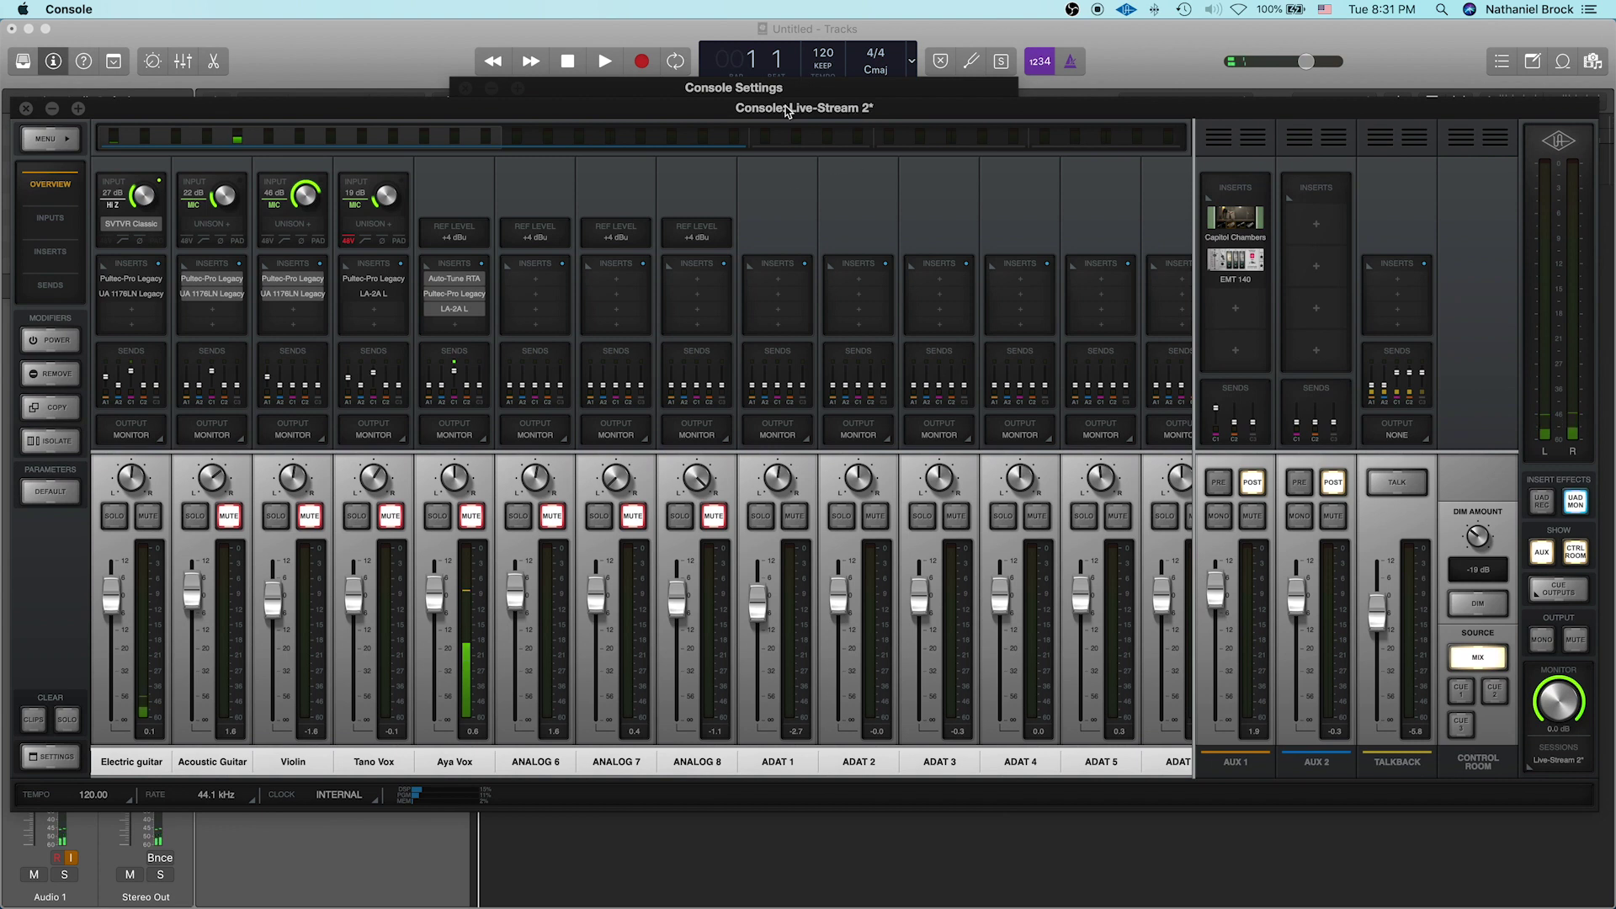
pyautogui.moveTo(787, 112); pyautogui.dragTo(785, 113)
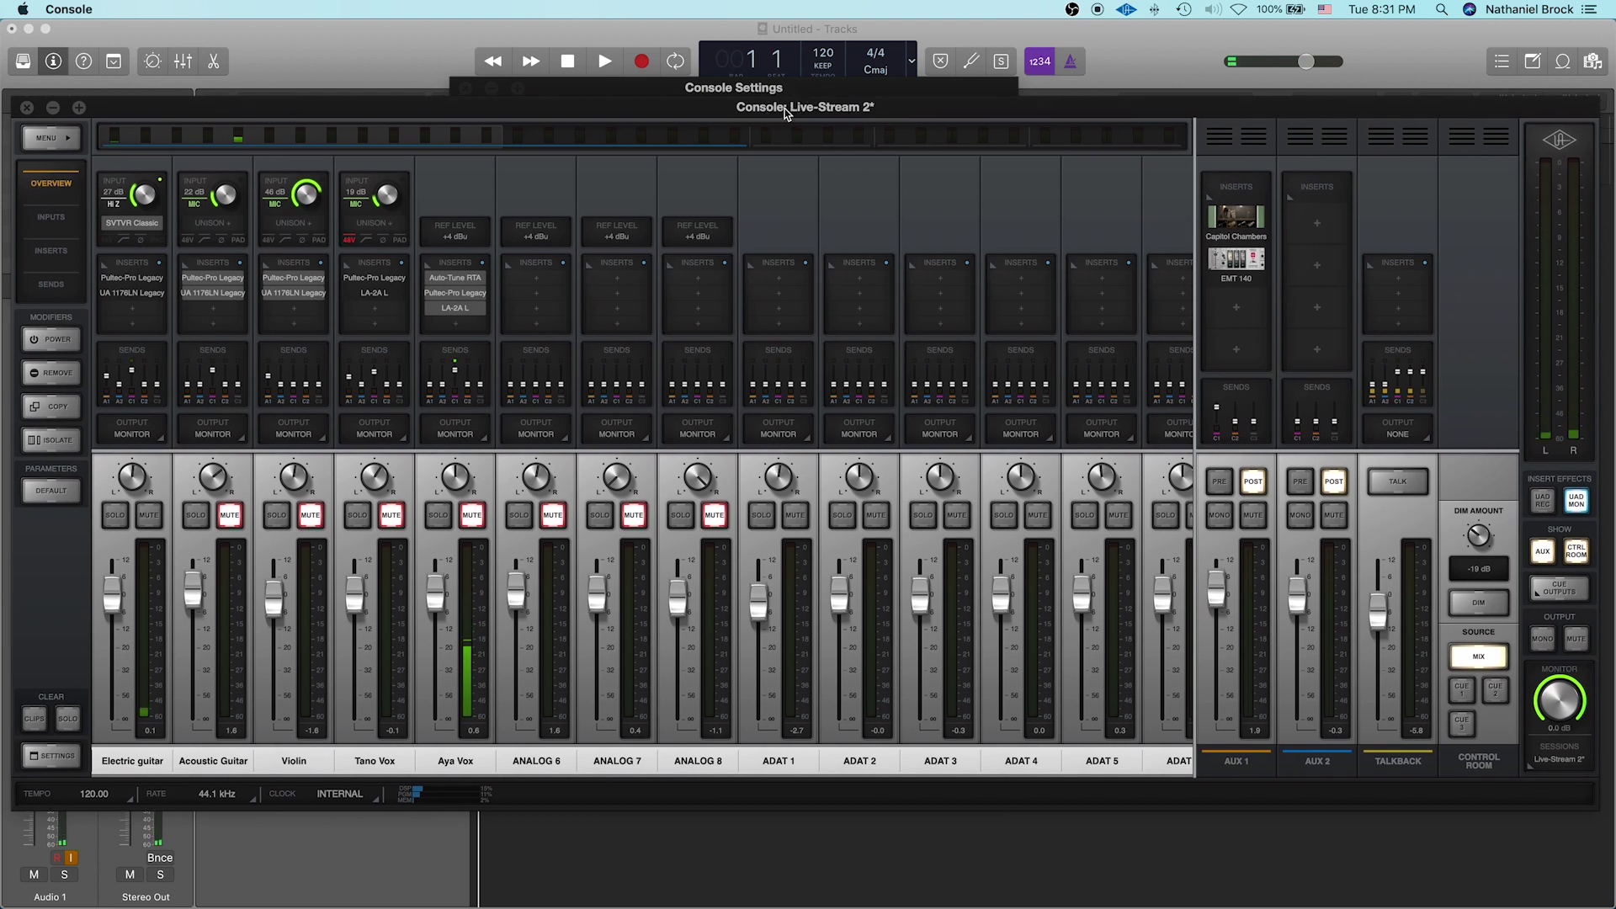